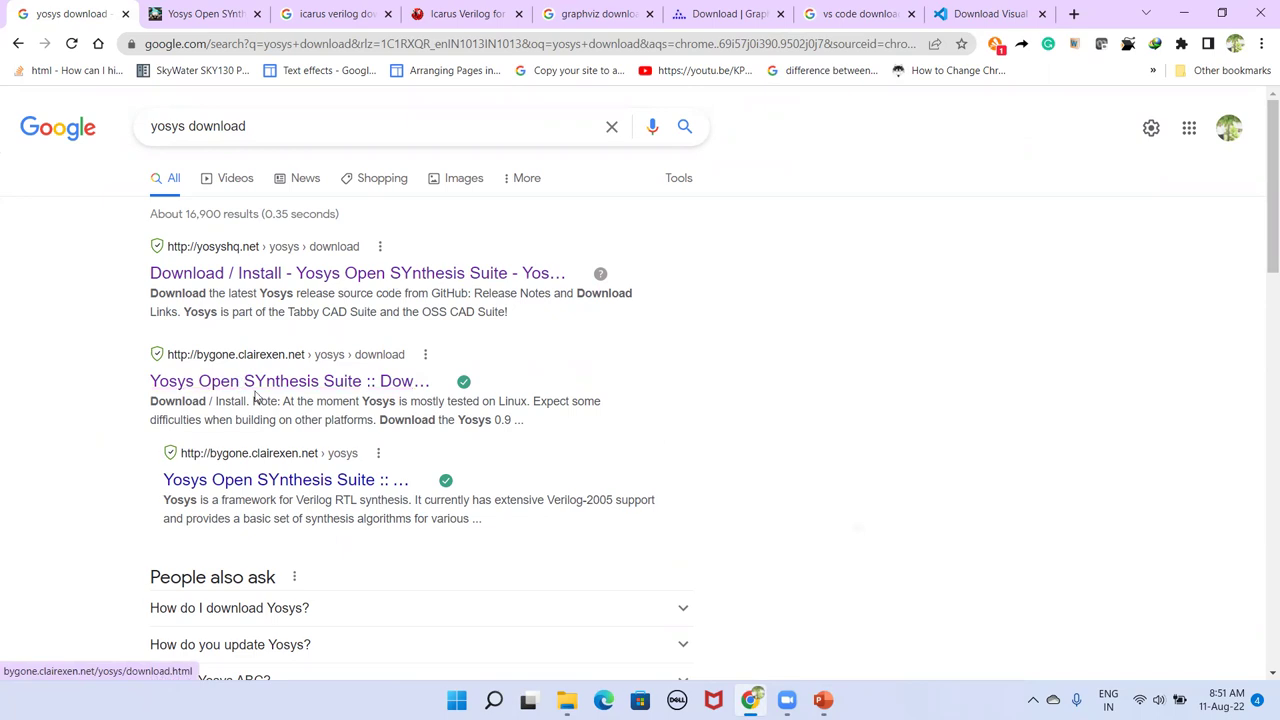
Review the Yosys download page, the Icarus Verilog search results and the Icarus Verilog for Windows download page
click(177, 16)
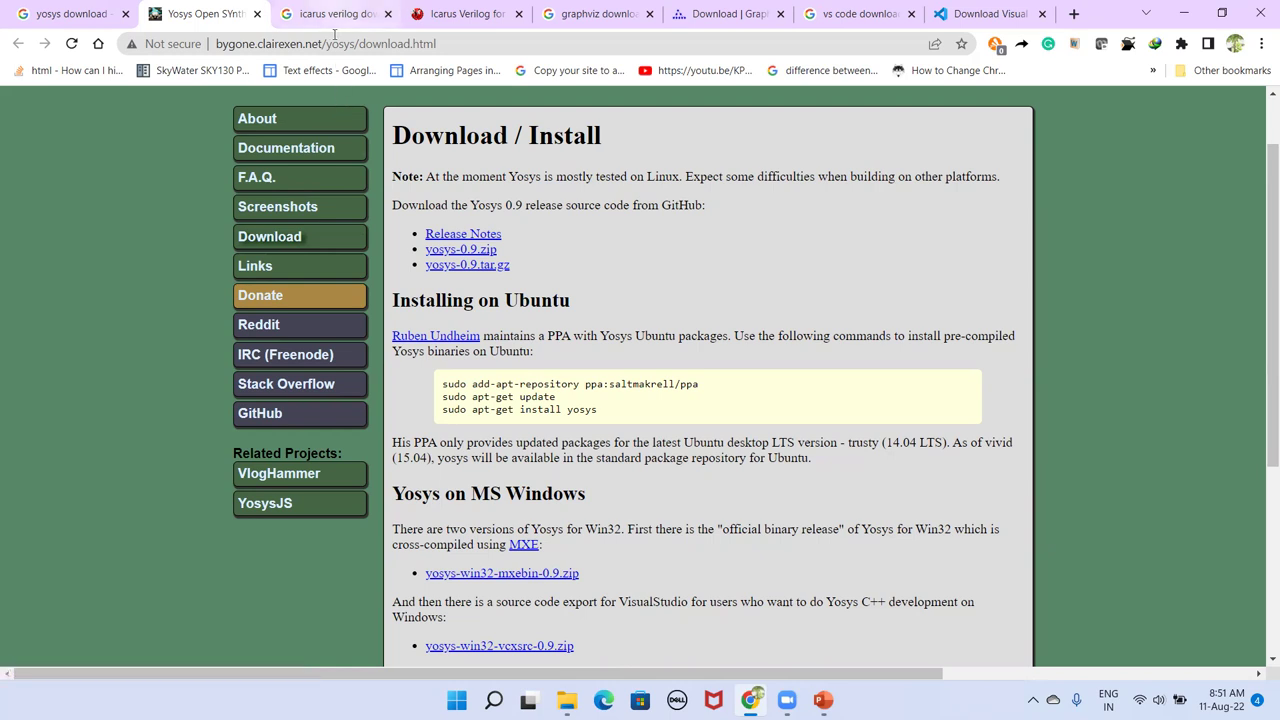
click(305, 14)
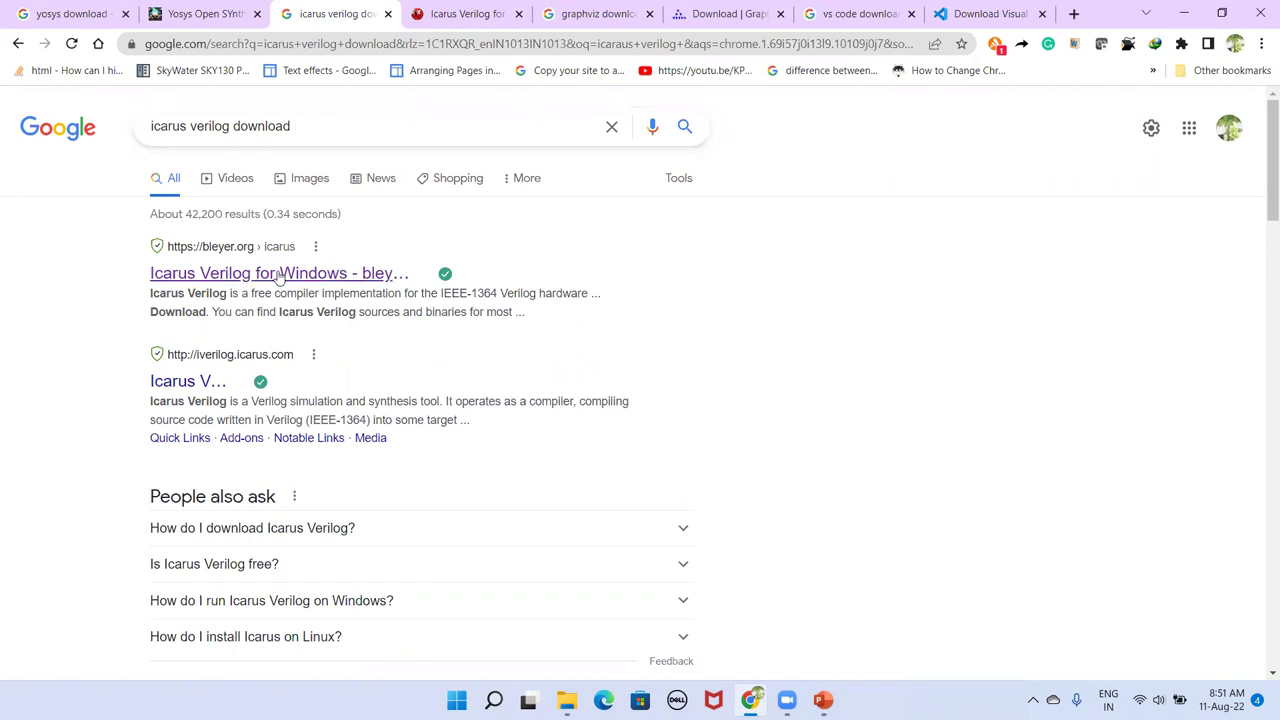
key(ctrl+Tab)
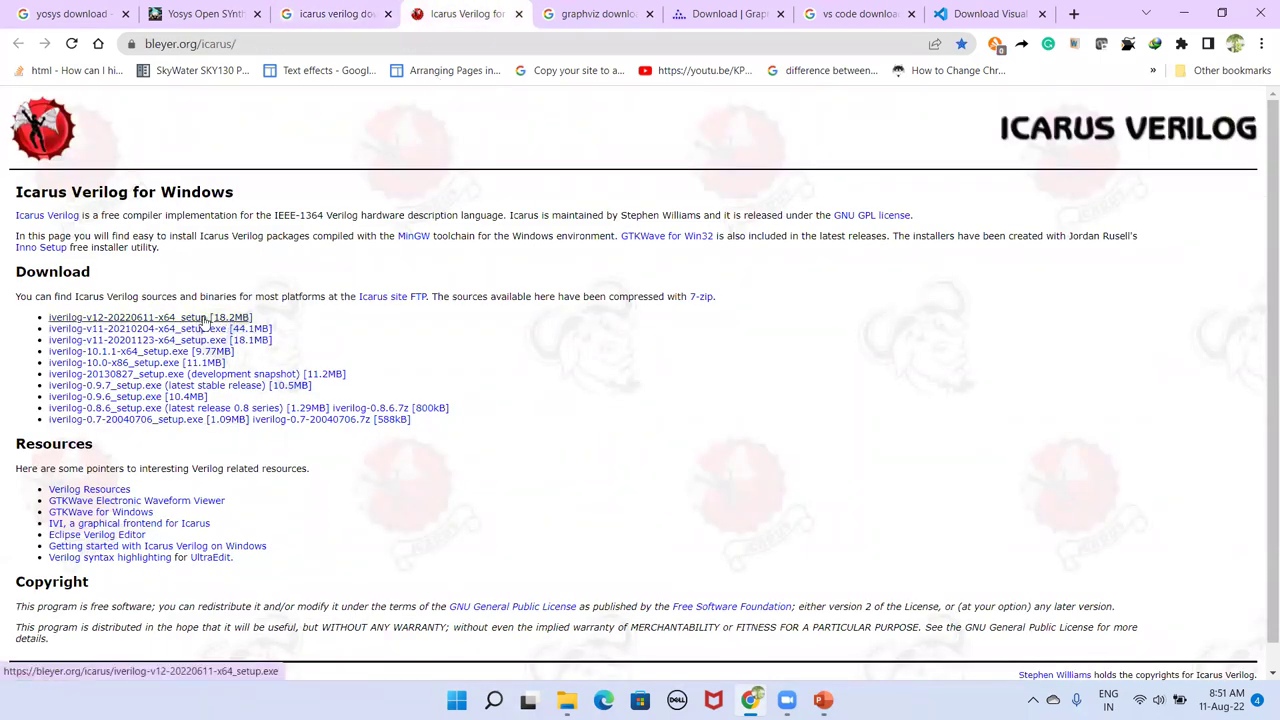
Reduce the browser to a smaller window, widen it, and review the Graphviz and Visual Studio Code download pages
click(1221, 12)
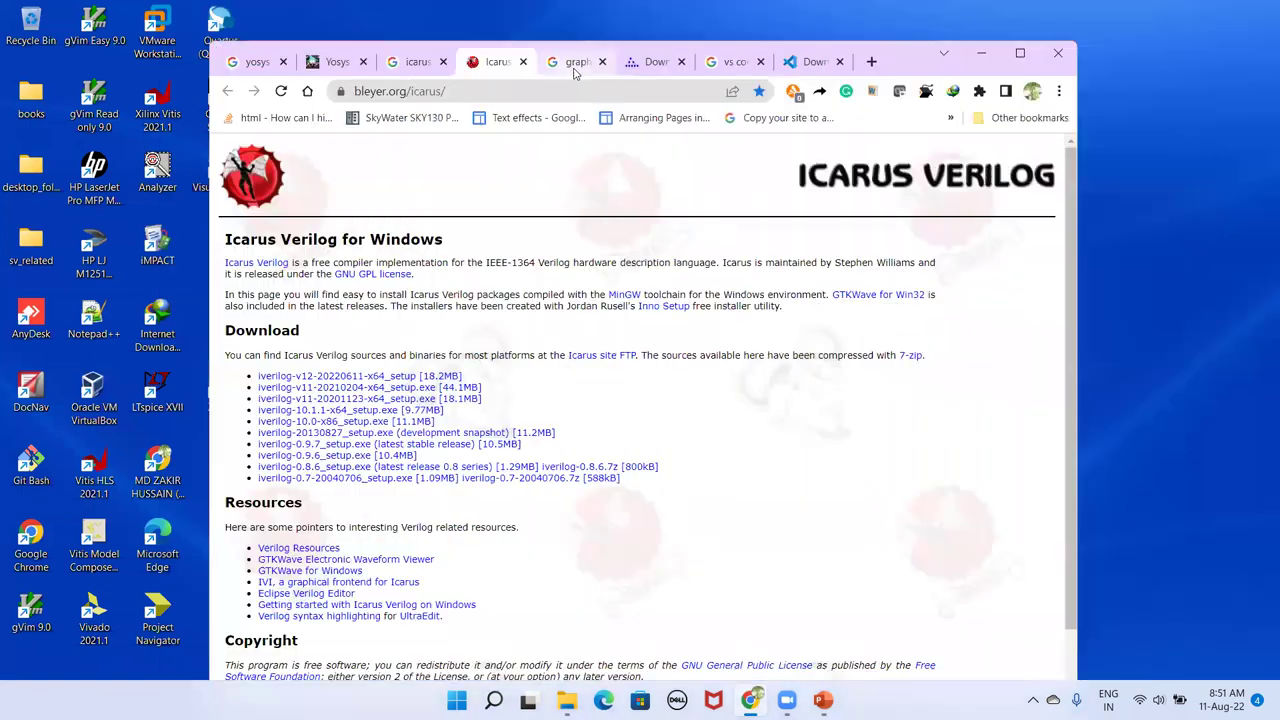
click(576, 66)
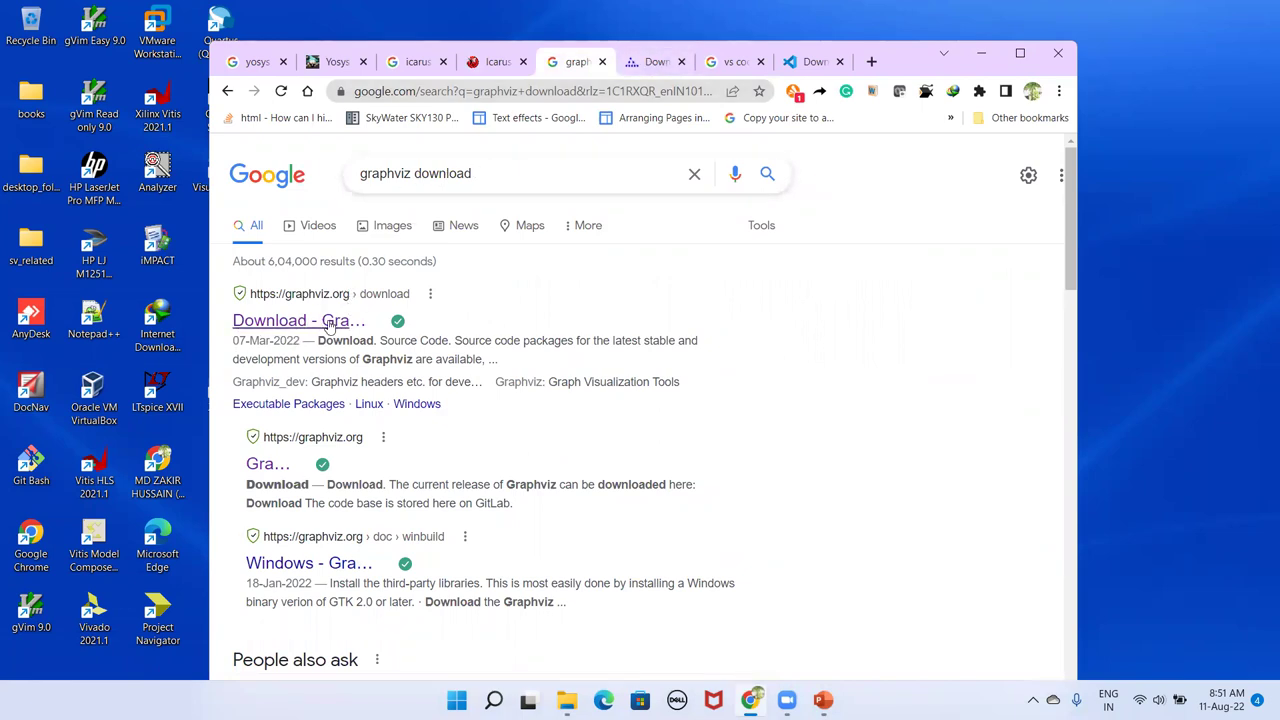
click(645, 65)
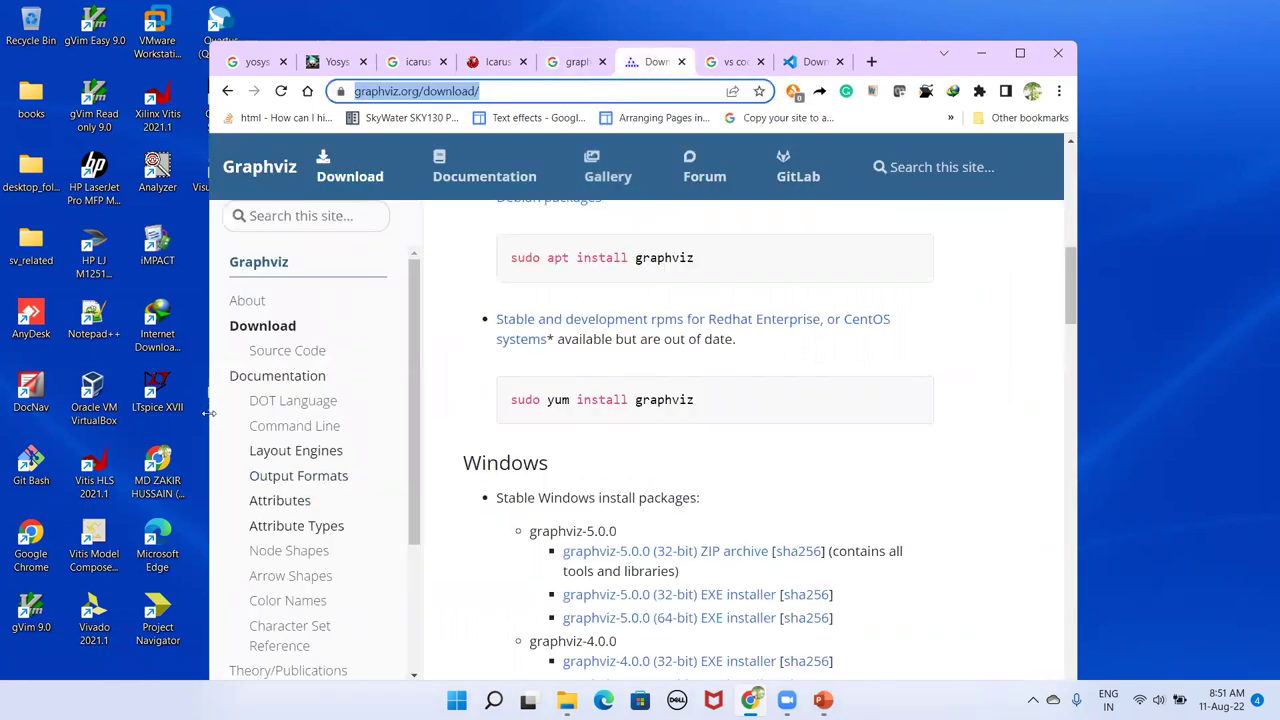
drag(208, 413, 46, 413)
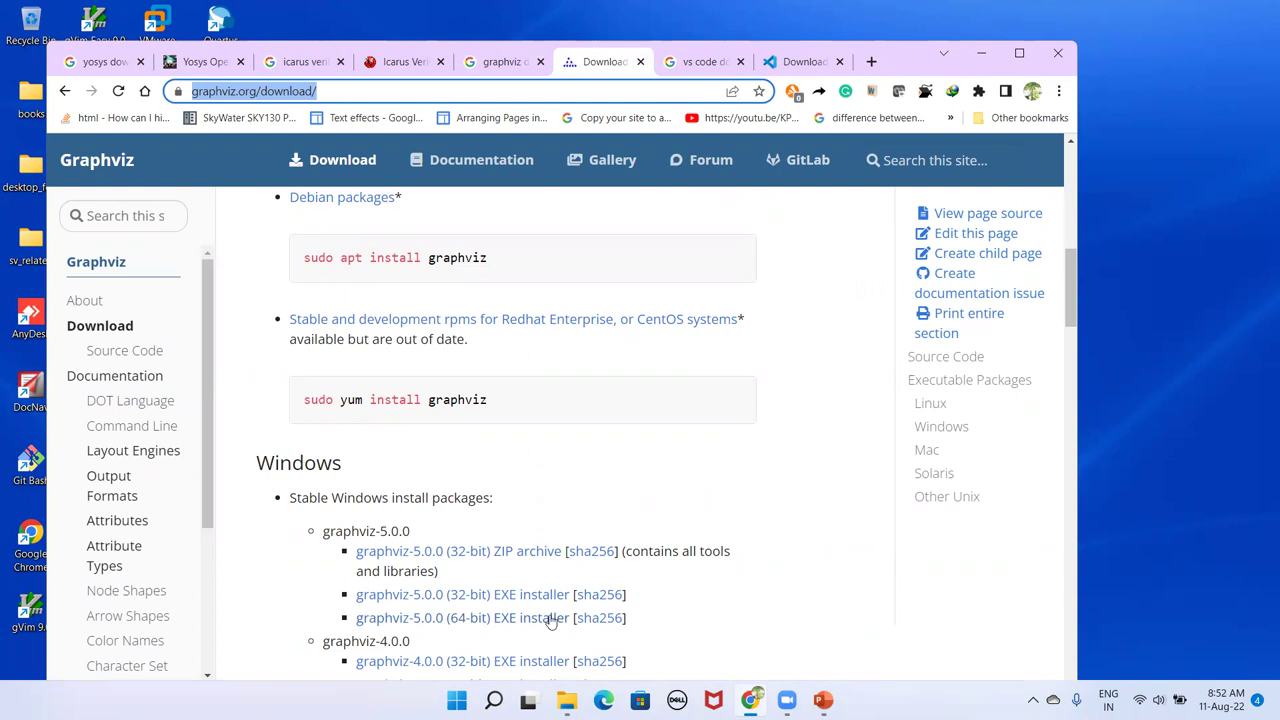
click(700, 62)
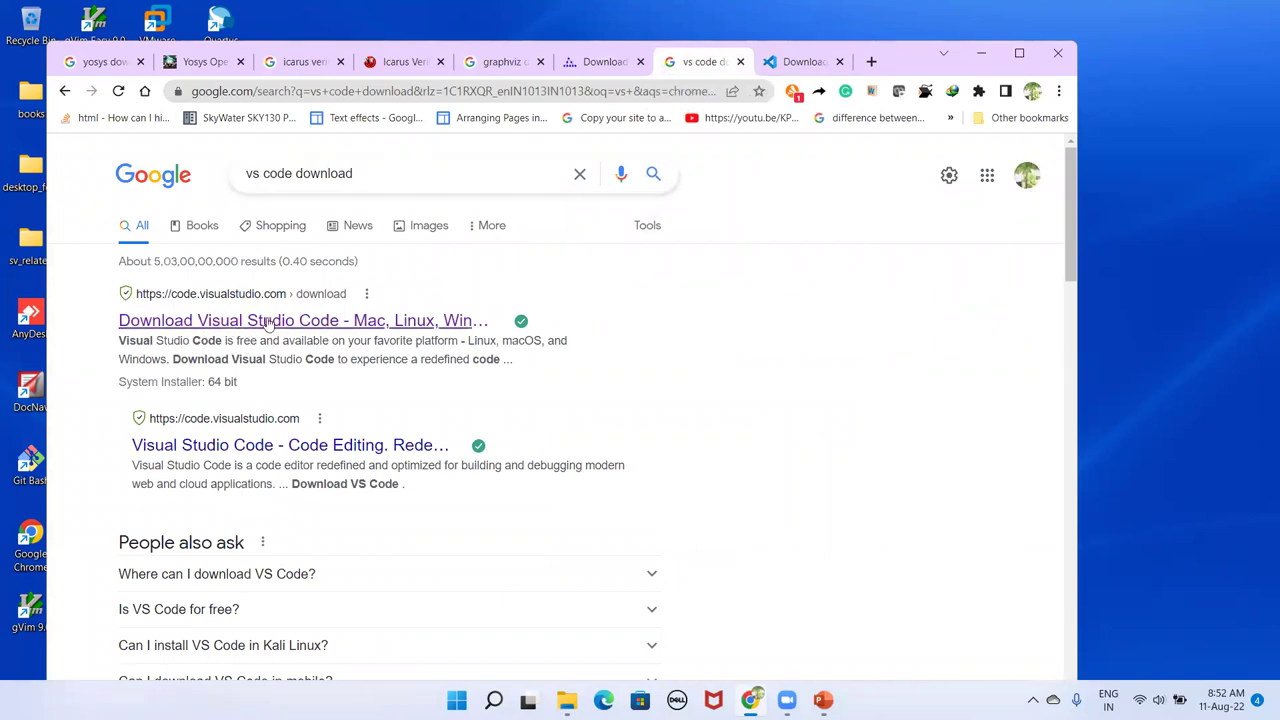
click(790, 64)
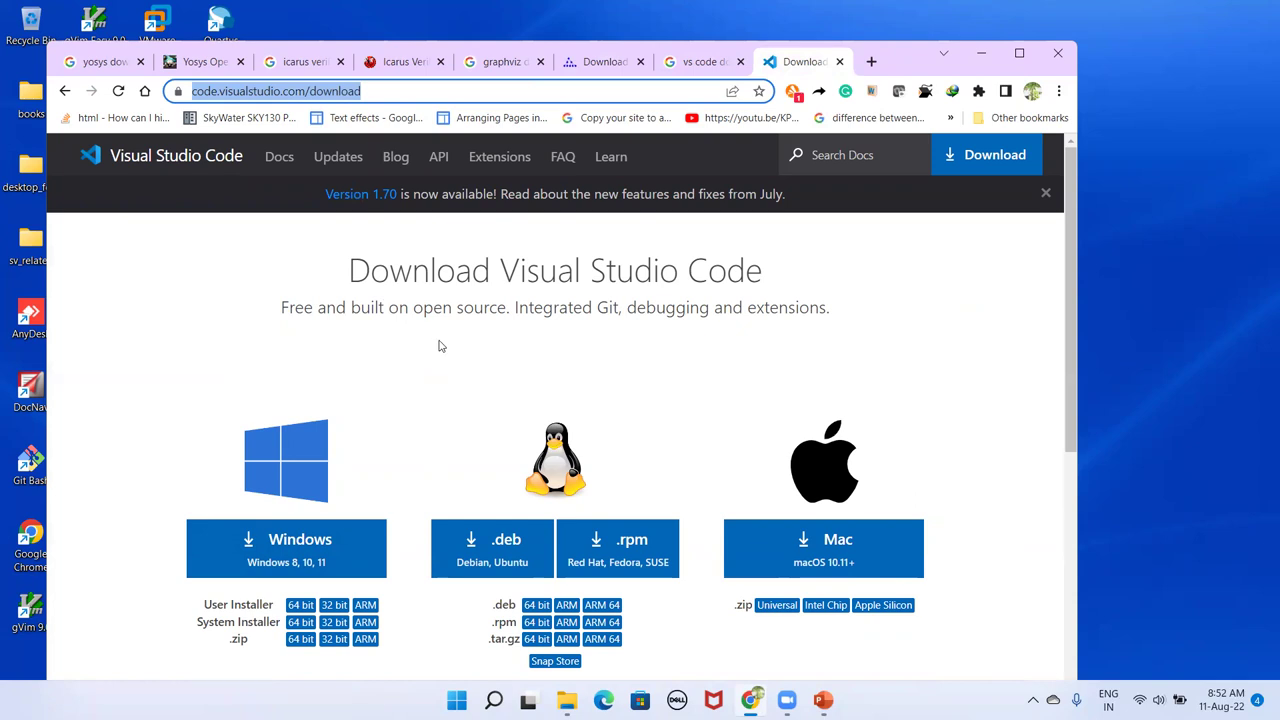
Return to the Icarus Verilog page, open the browser's download history and look through the recent downloads
click(398, 63)
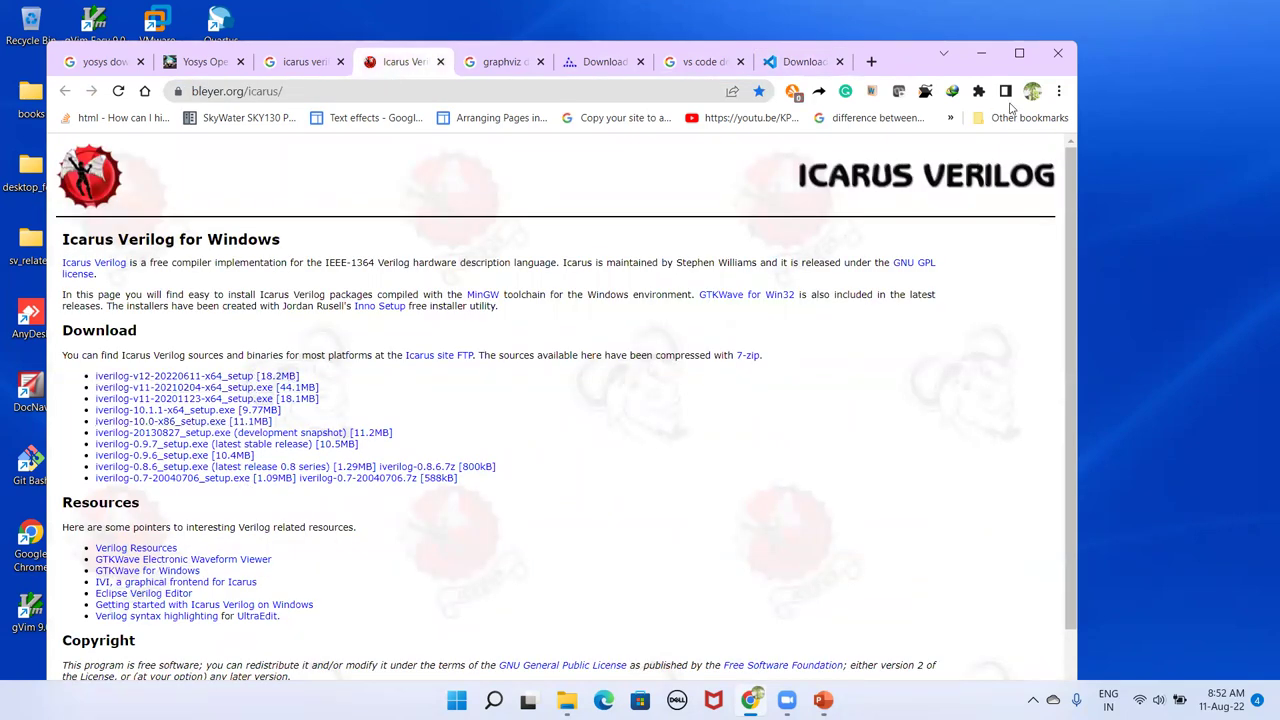
click(1059, 91)
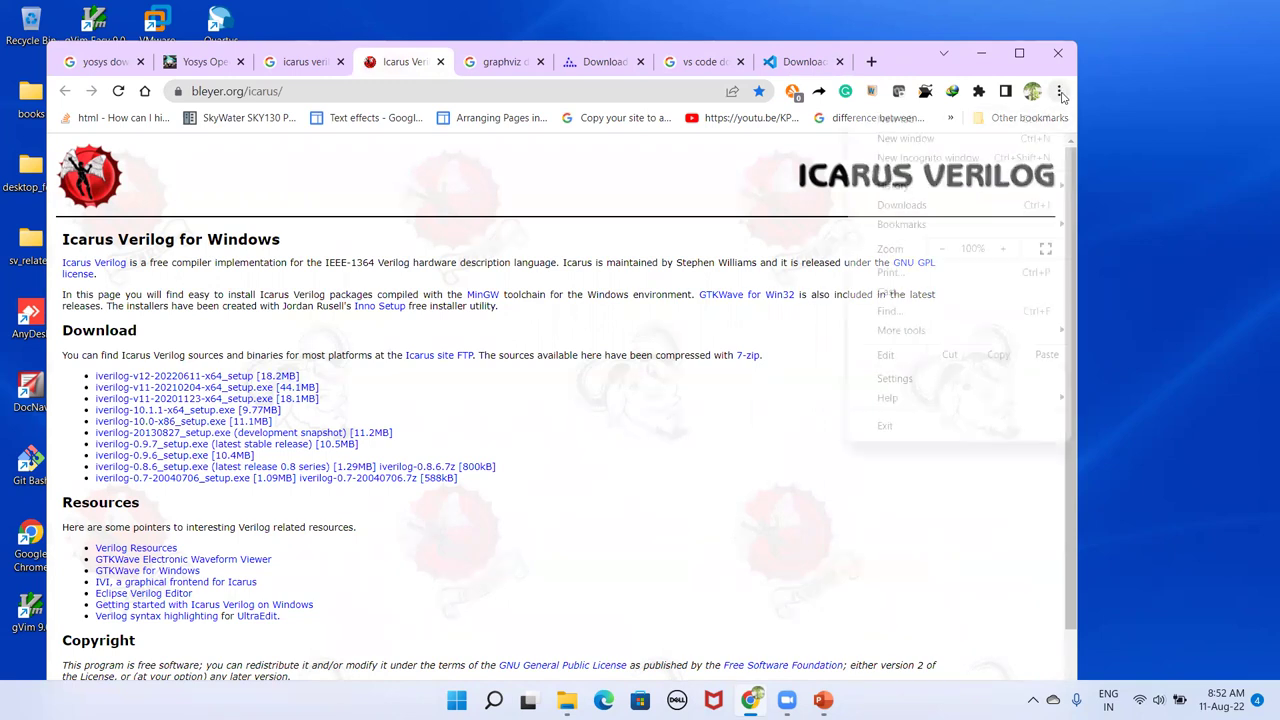
click(903, 205)
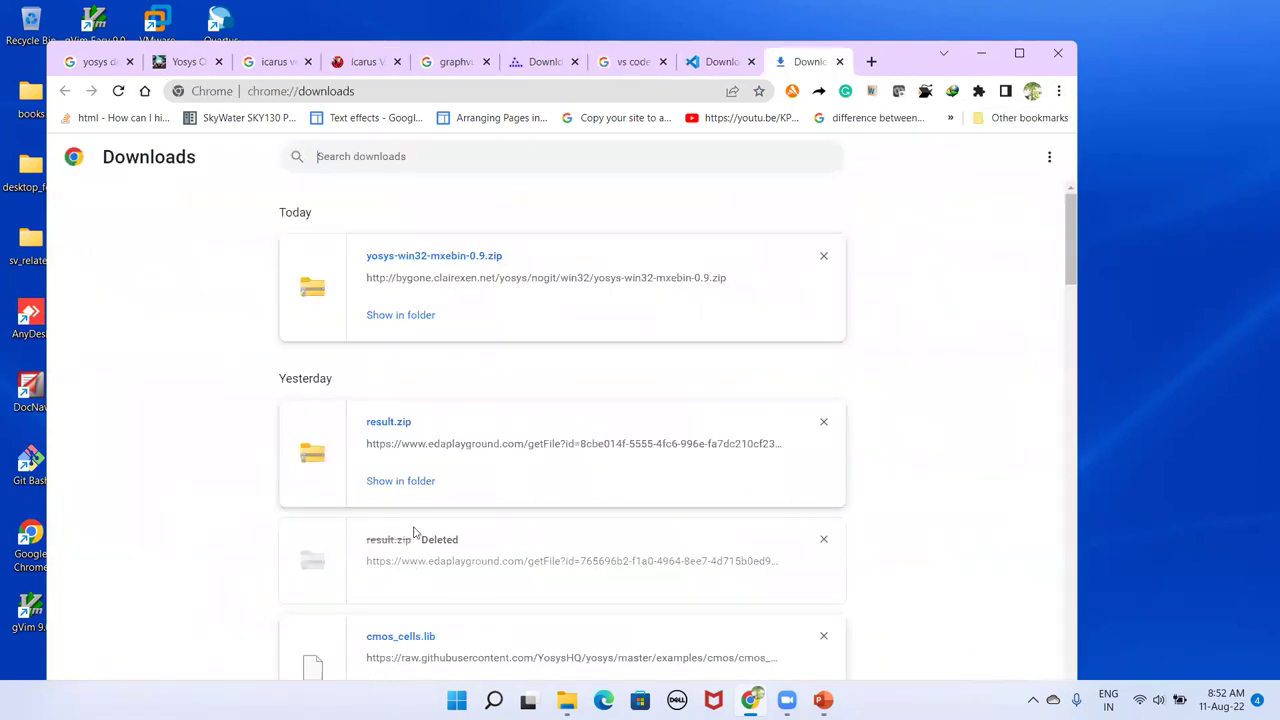
scroll(437, 338, down, 3)
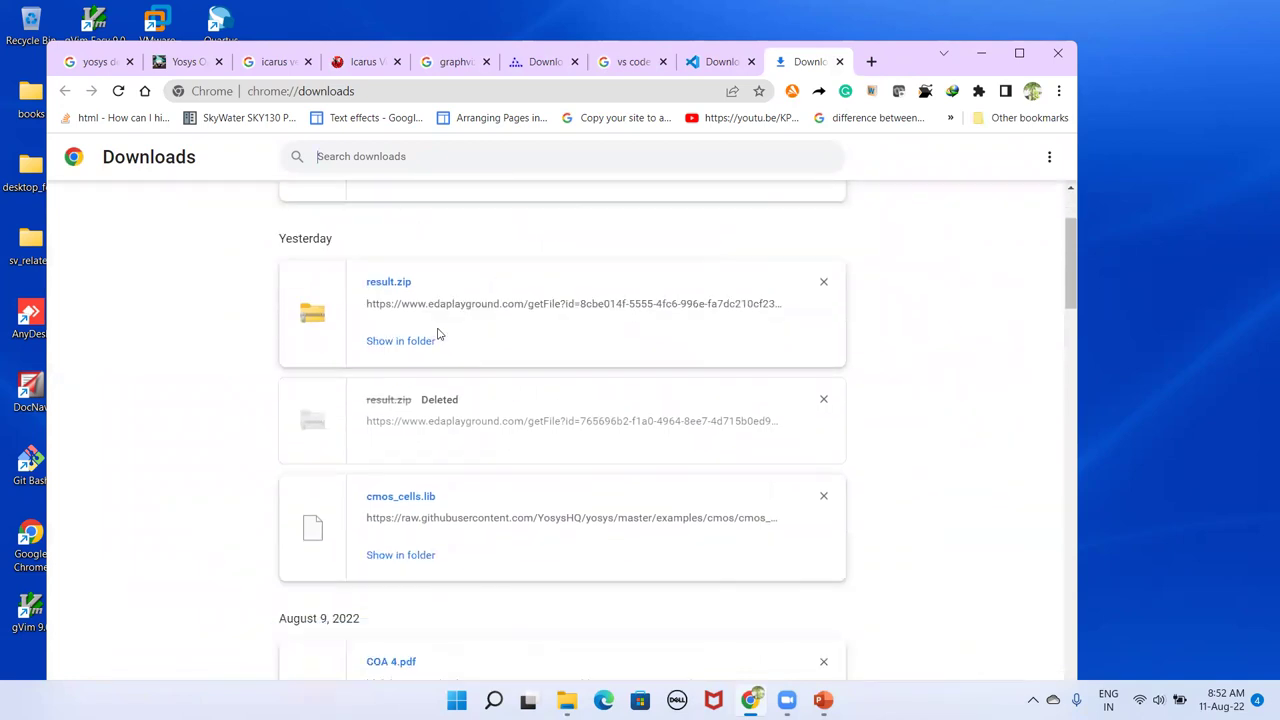
scroll(437, 335, up, 3)
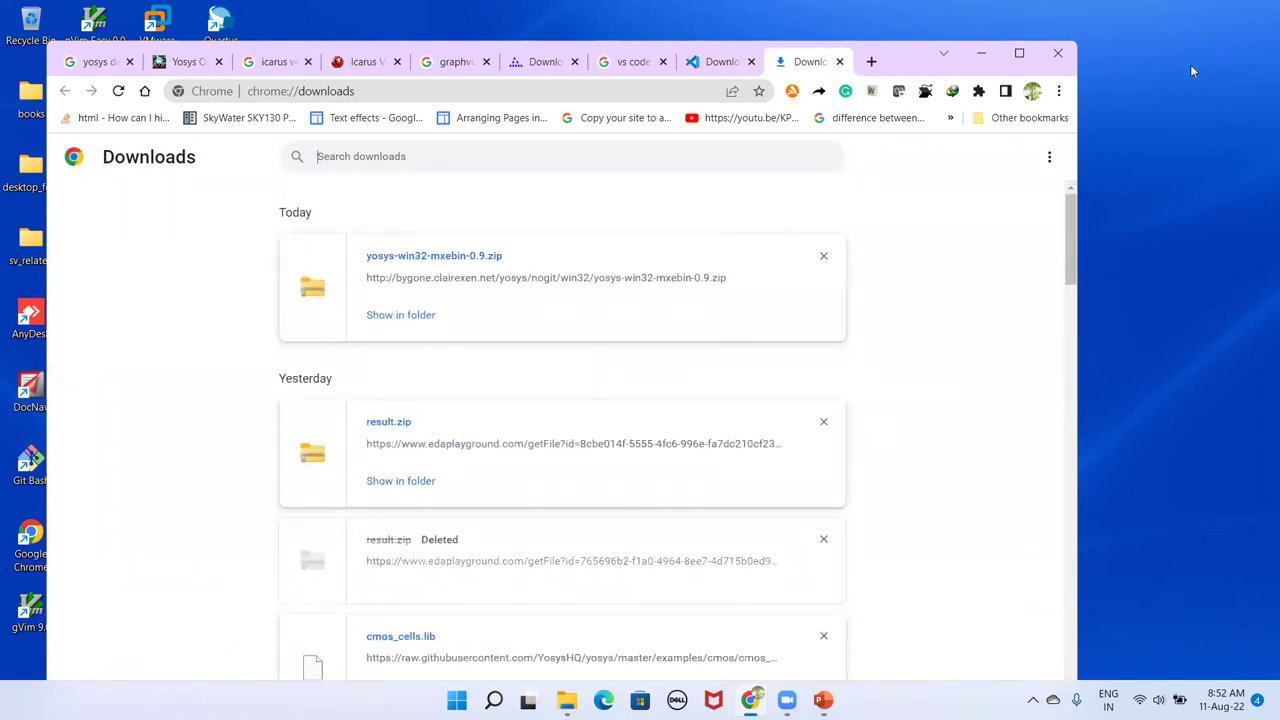
Minimize the browser, close the yosys-win32-mxebin-0.9 and result folder windows, and open the Programs folder inside Downloads
click(985, 56)
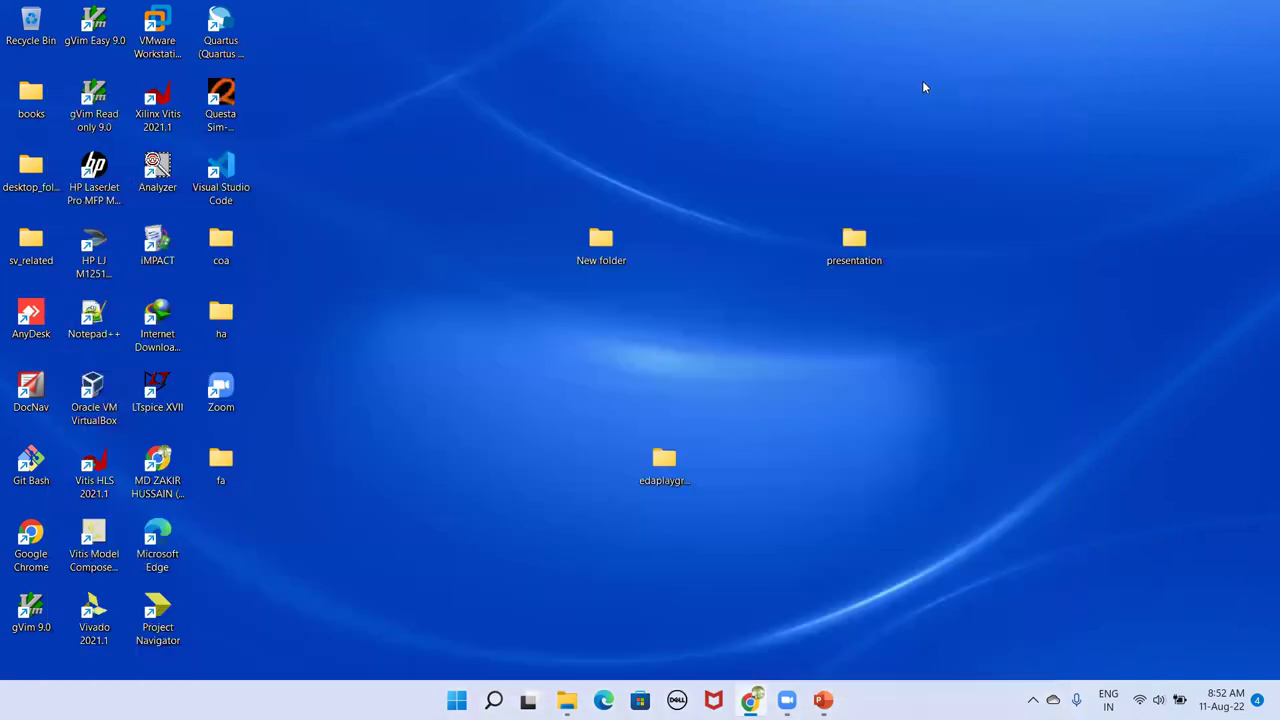
mouse_move(567, 700)
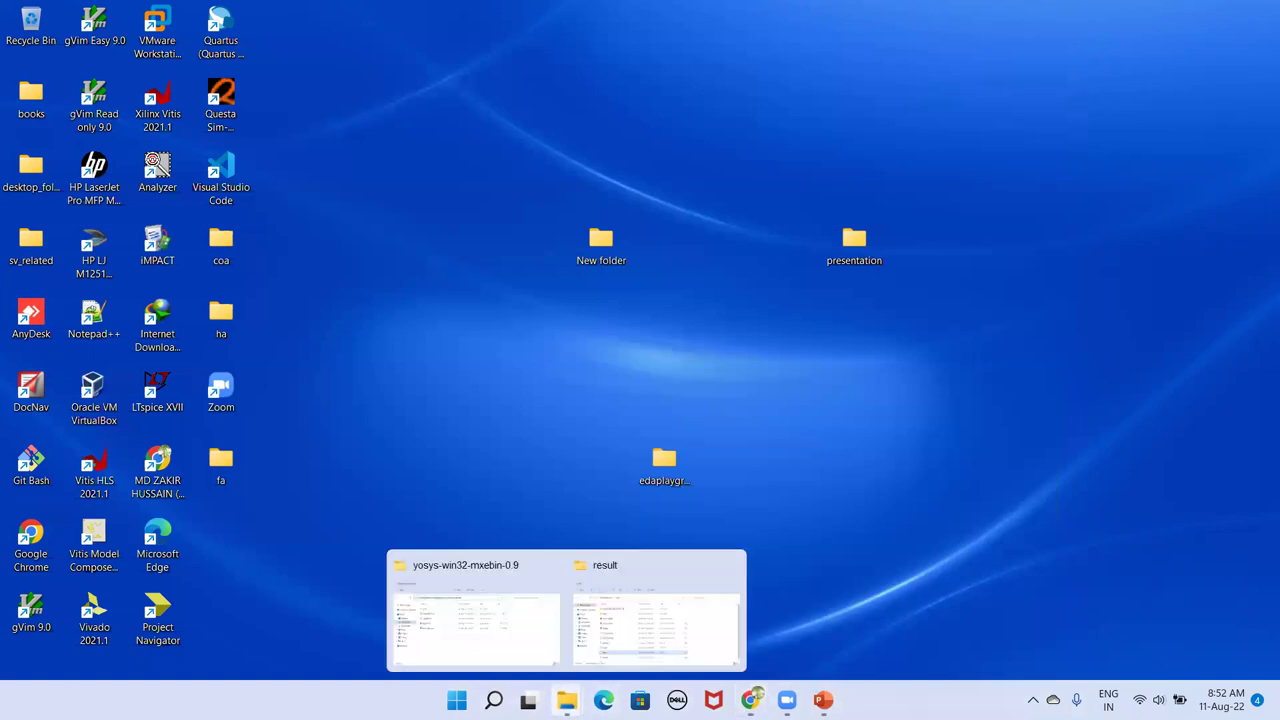
click(738, 565)
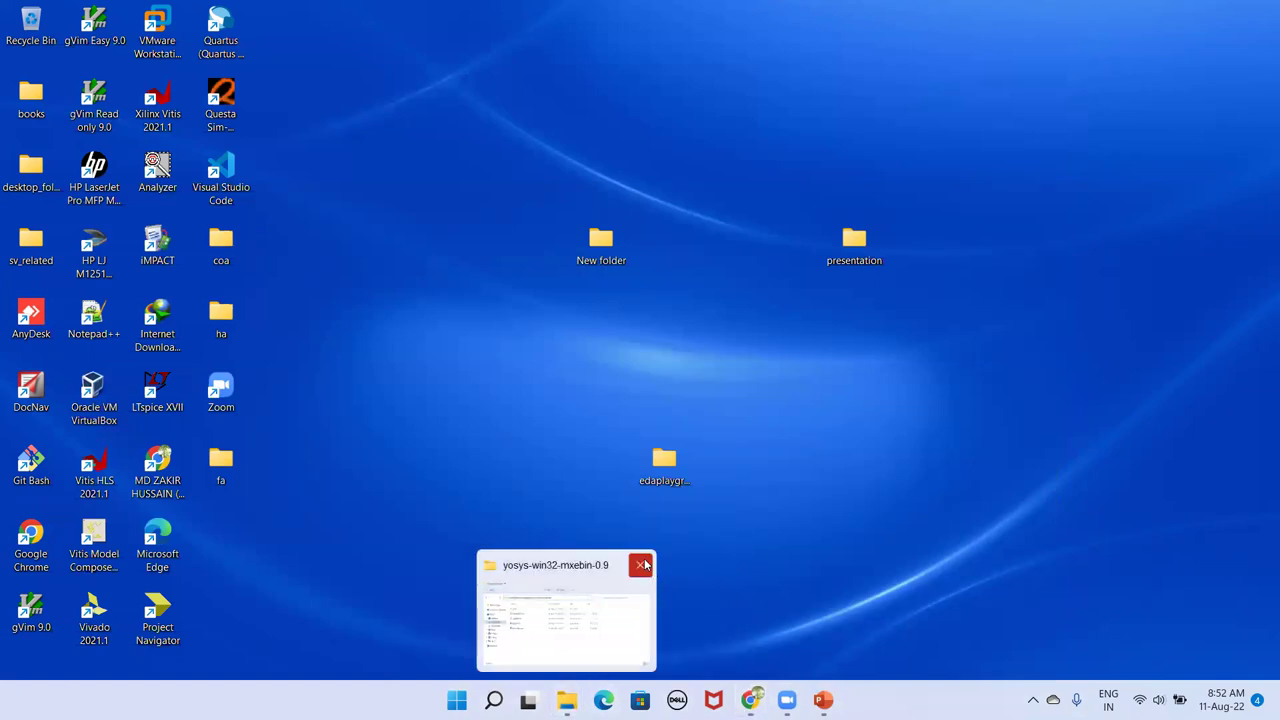
click(642, 563)
click(567, 700)
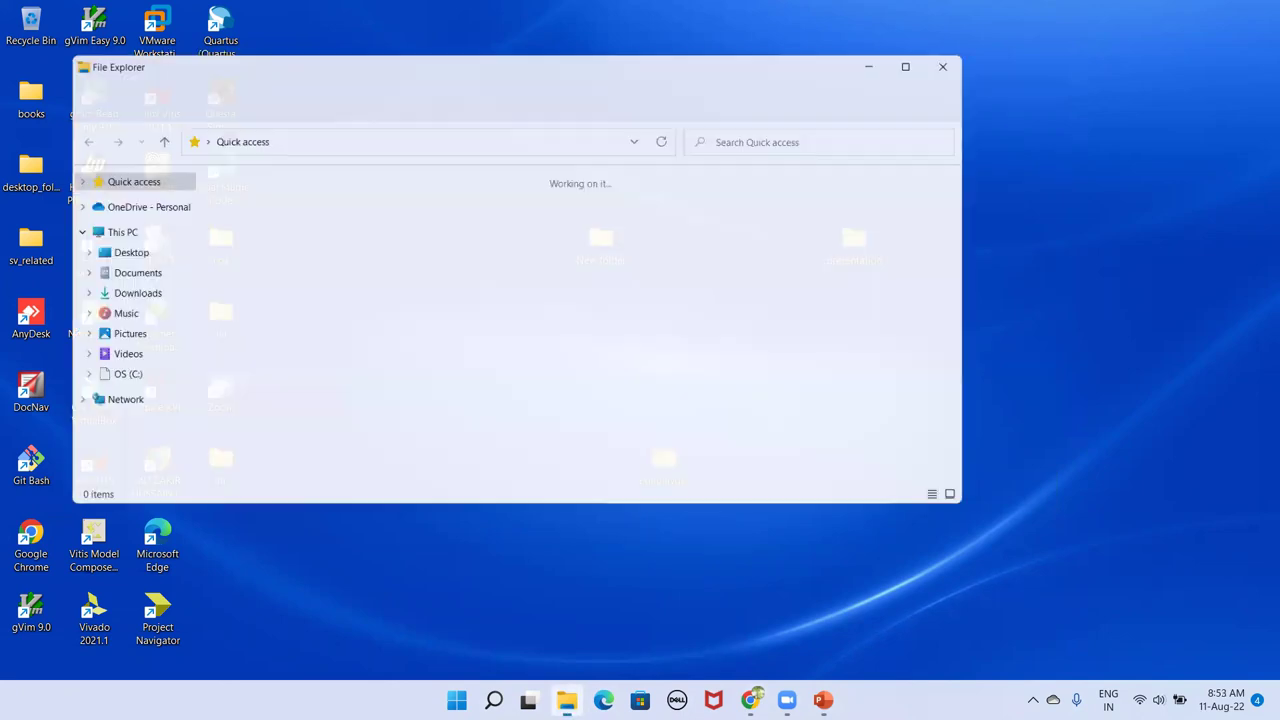
click(117, 293)
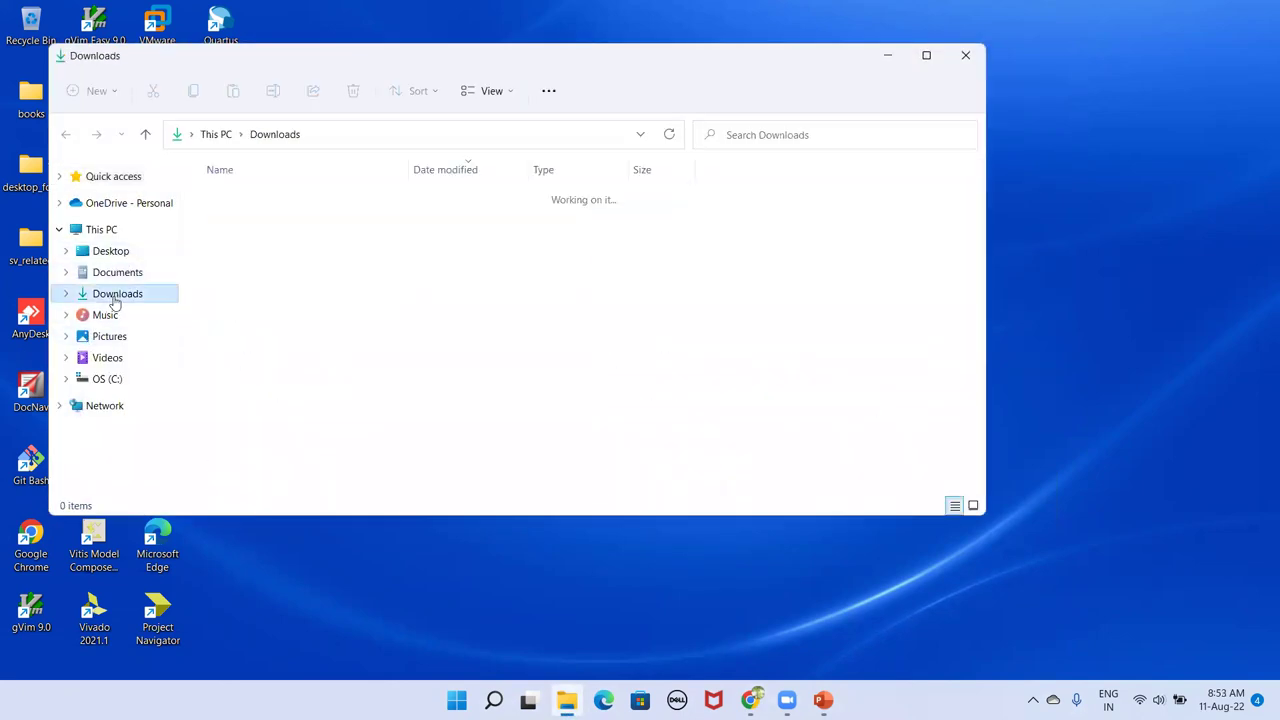
double_click(245, 219)
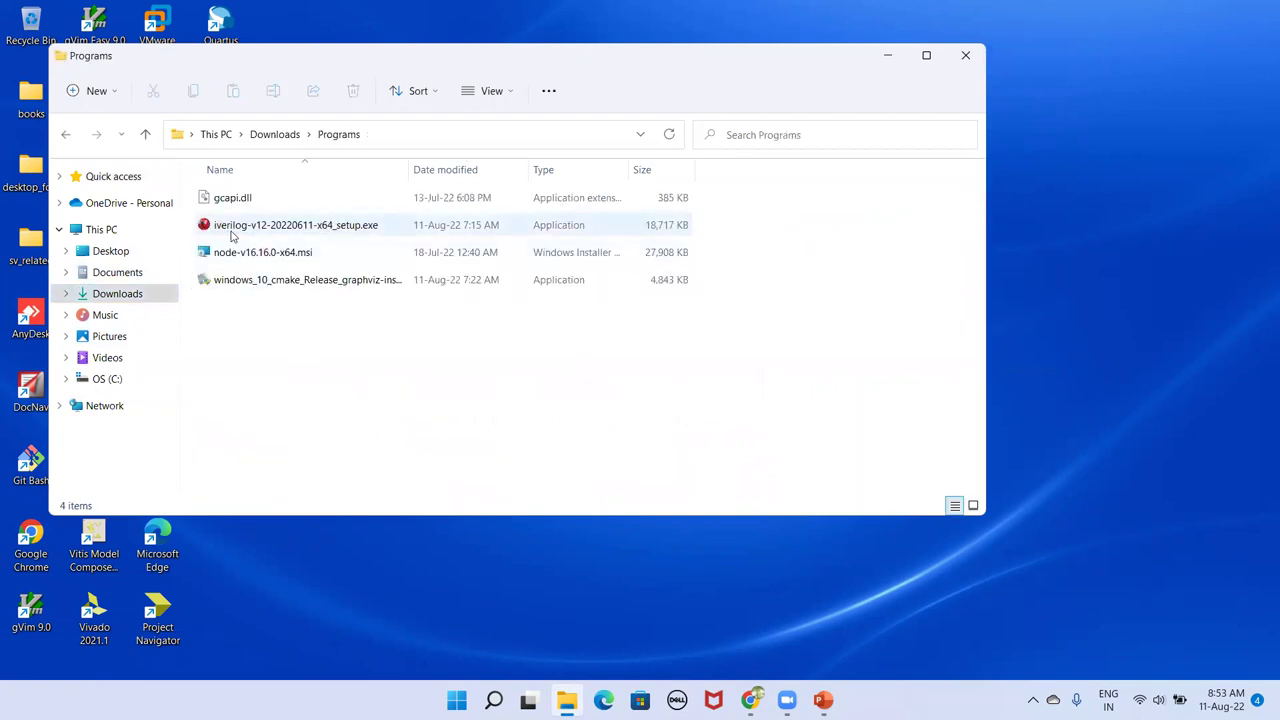
double_click(308, 228)
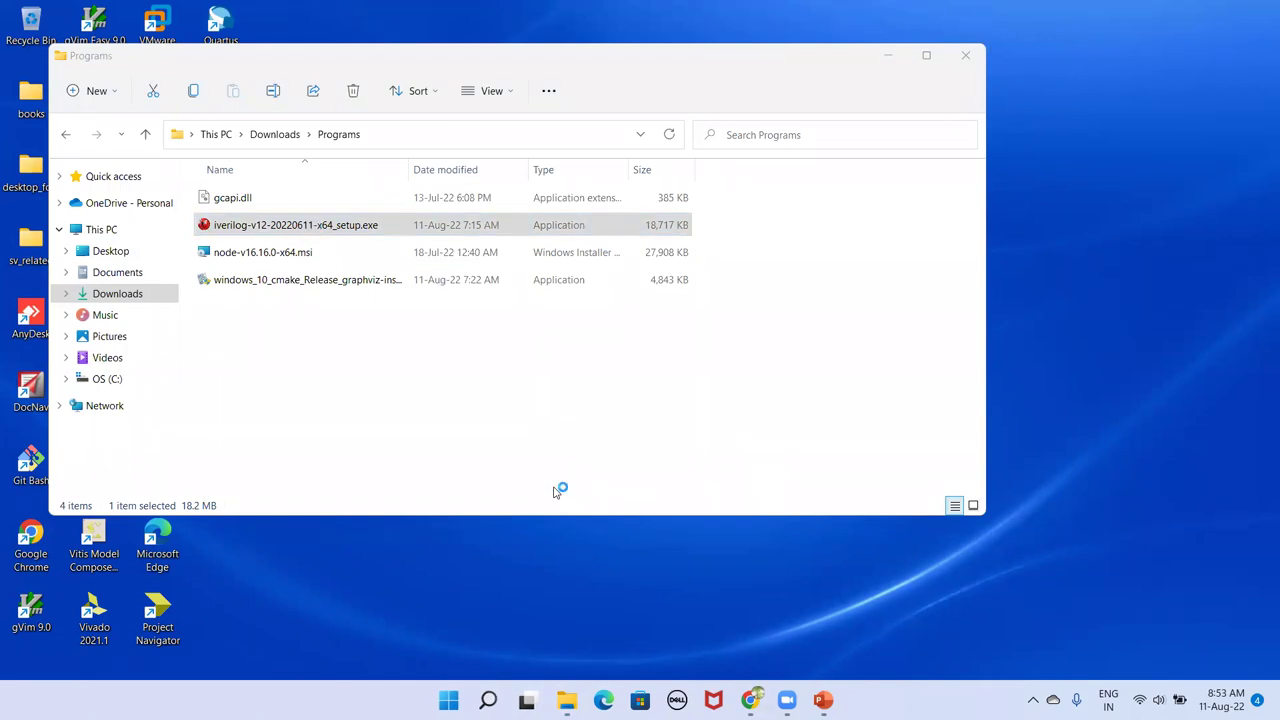
click(522, 431)
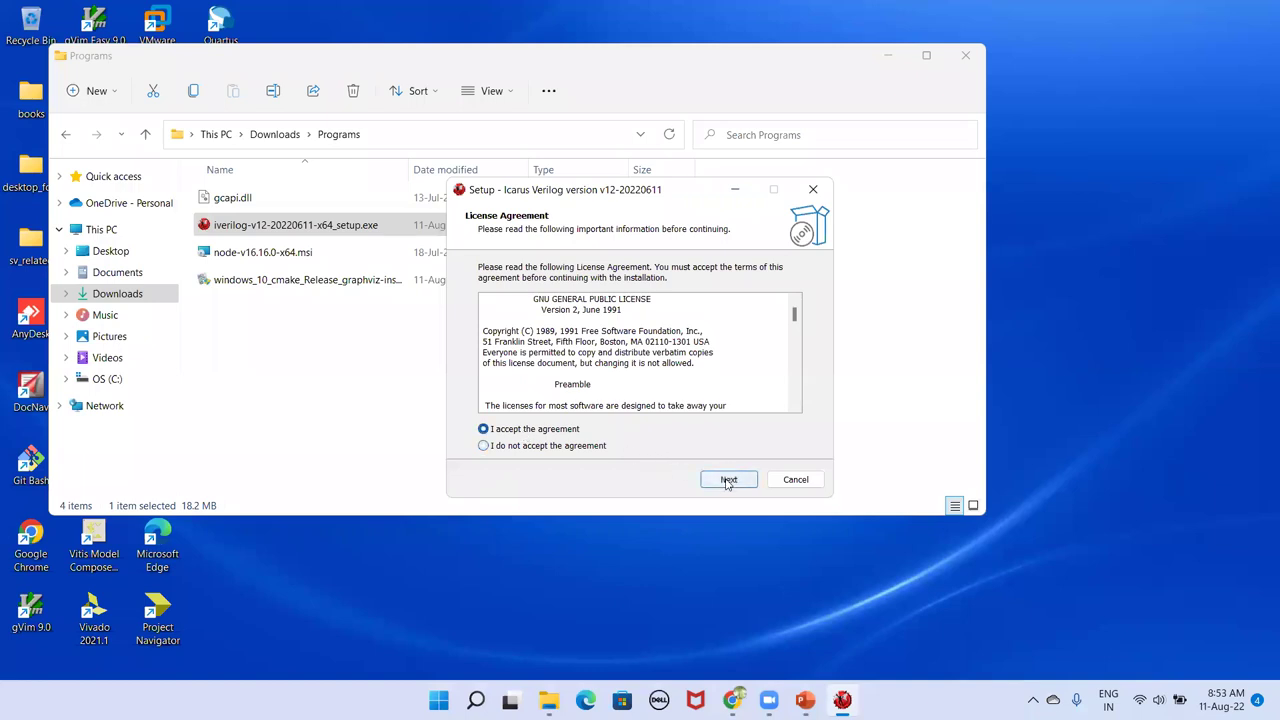
click(728, 480)
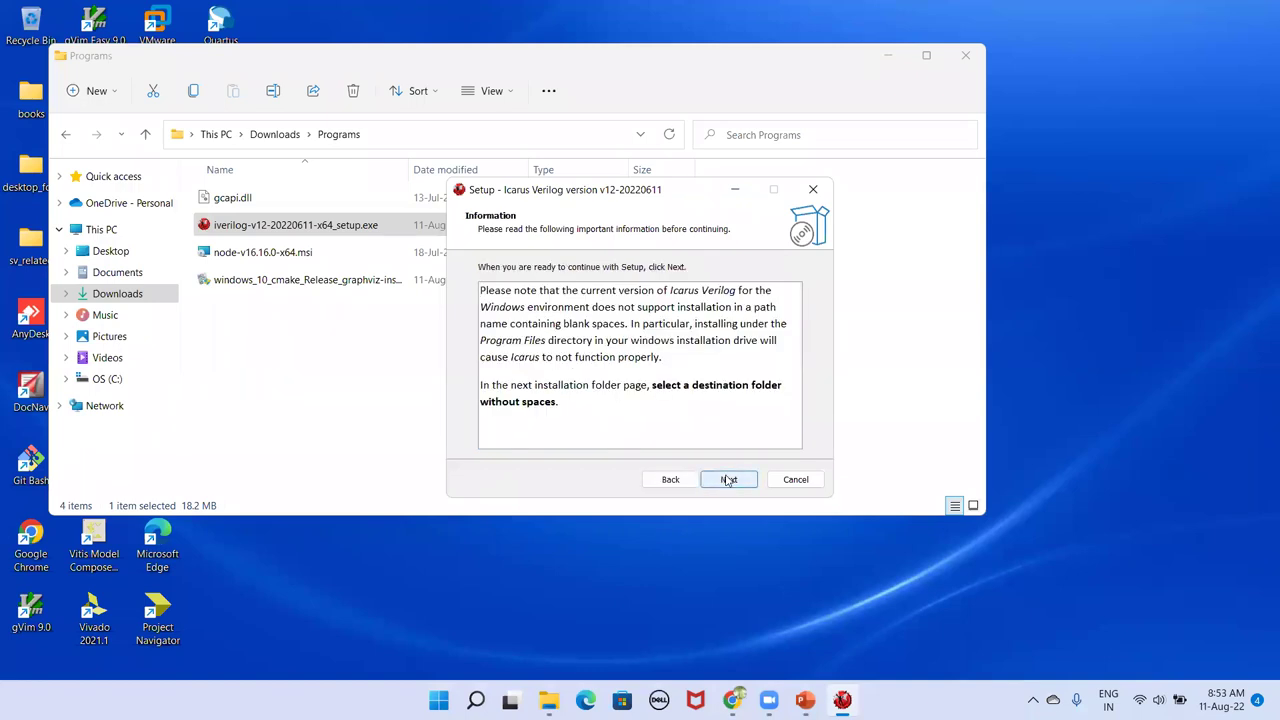
click(728, 480)
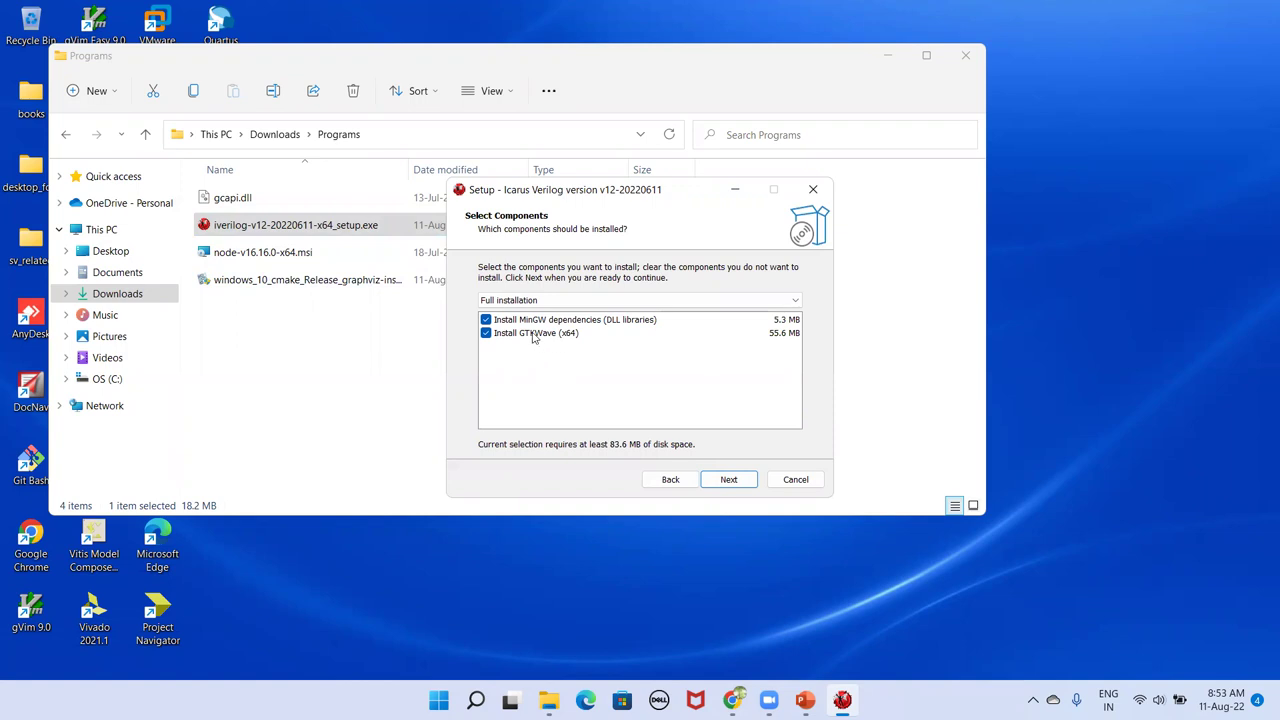
click(733, 483)
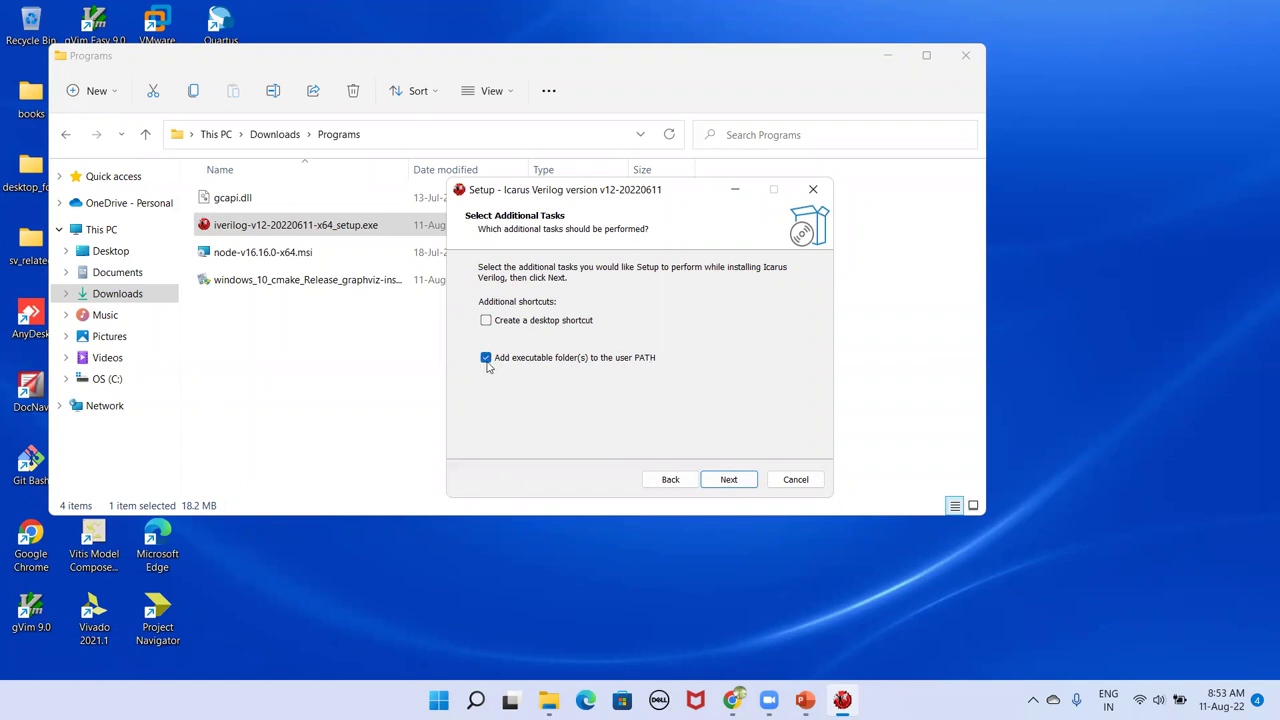
click(729, 480)
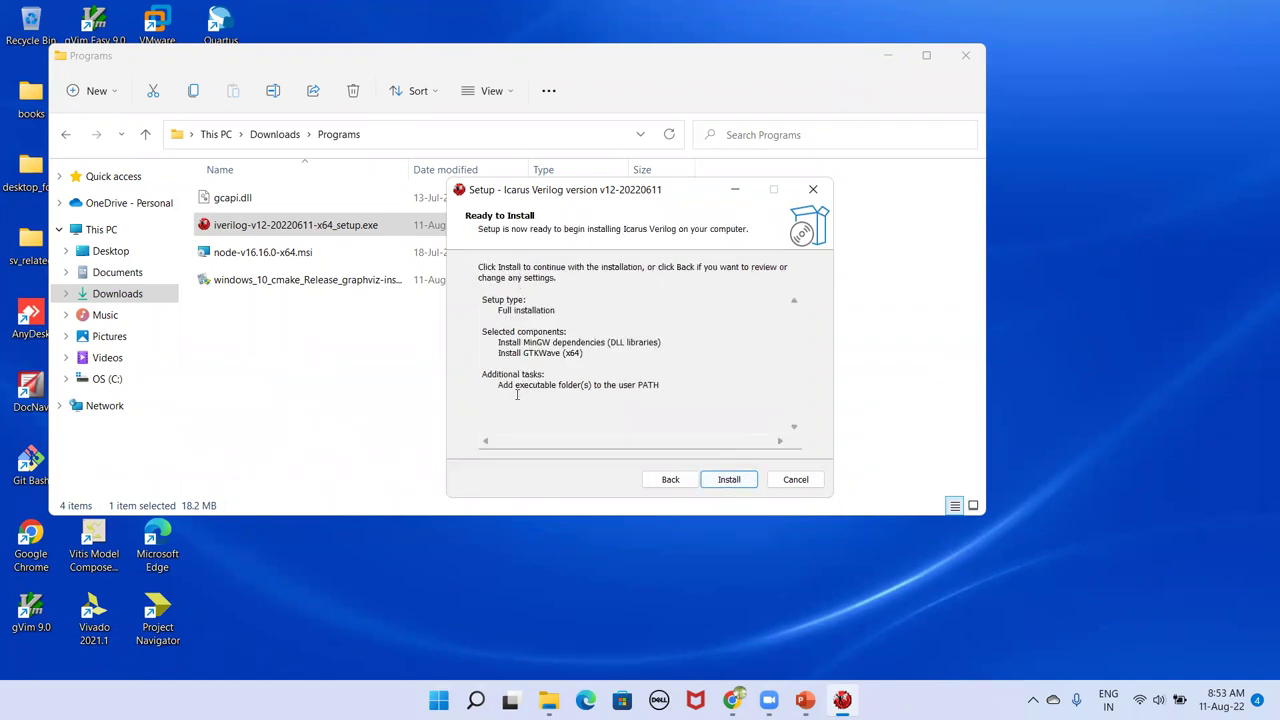
click(813, 191)
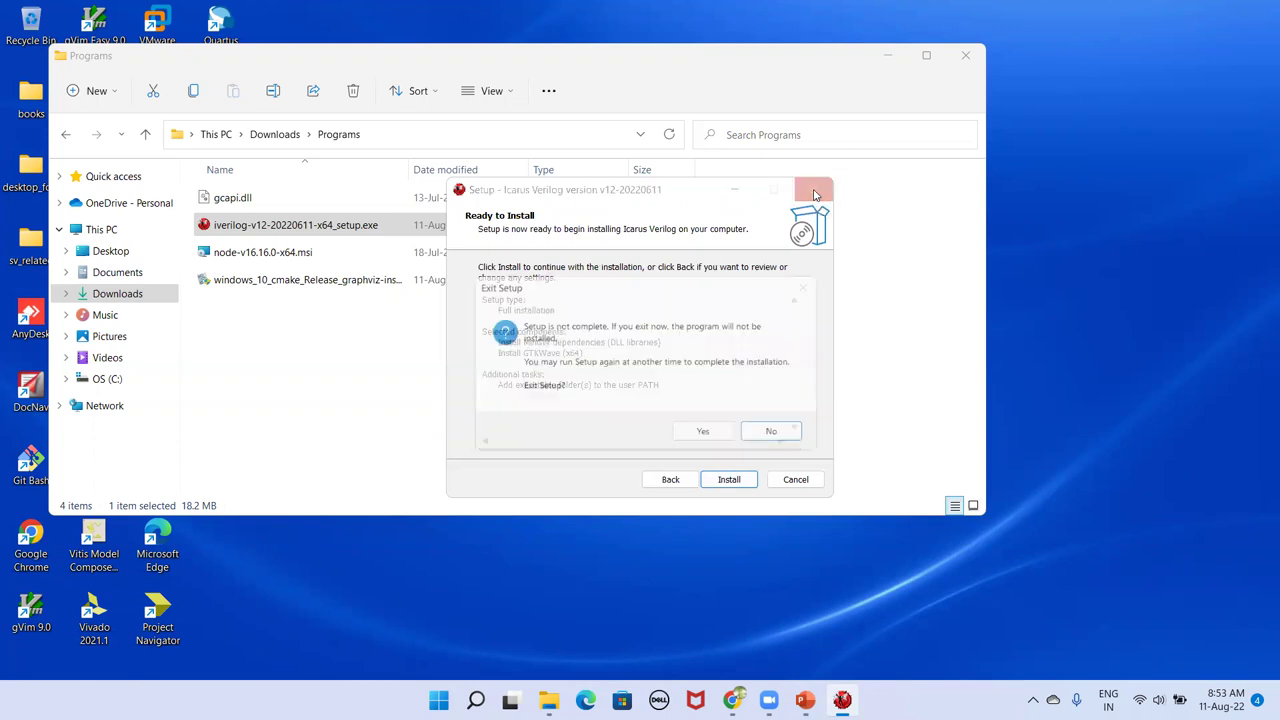
click(707, 437)
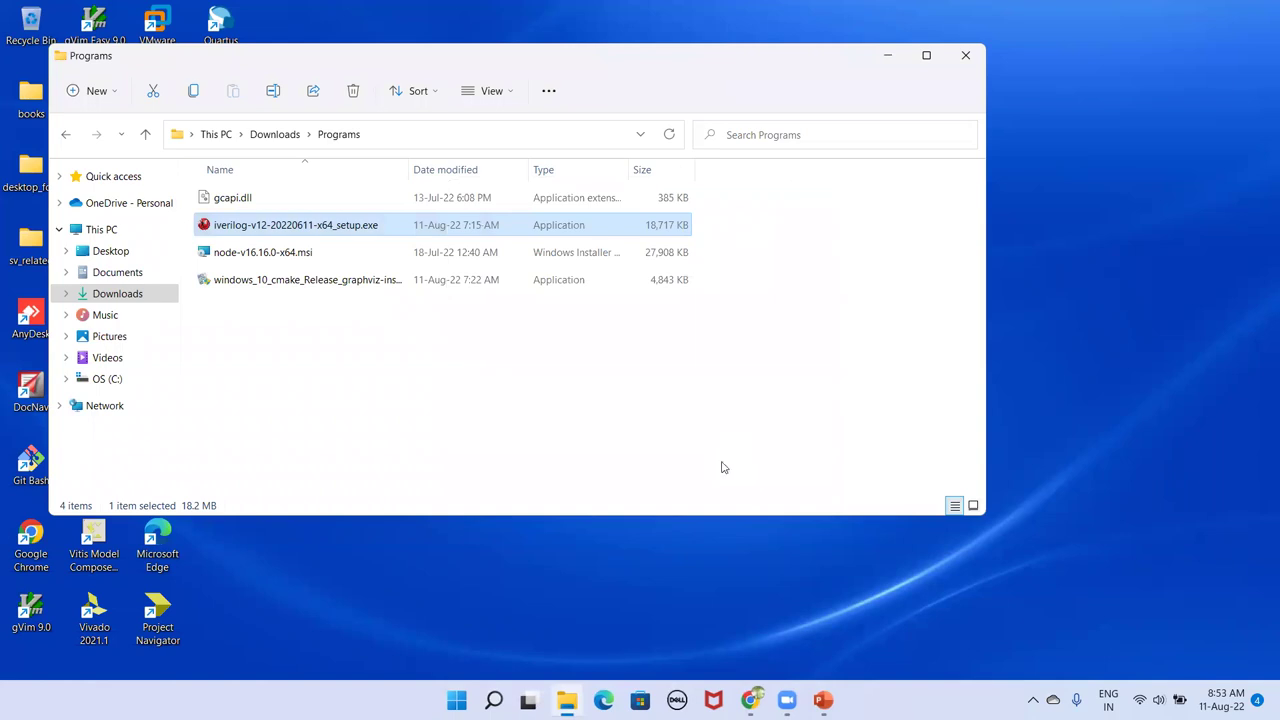
Switch back to Chrome and revisit the Icarus Verilog page and the Windows installers on the Graphviz download page
click(750, 700)
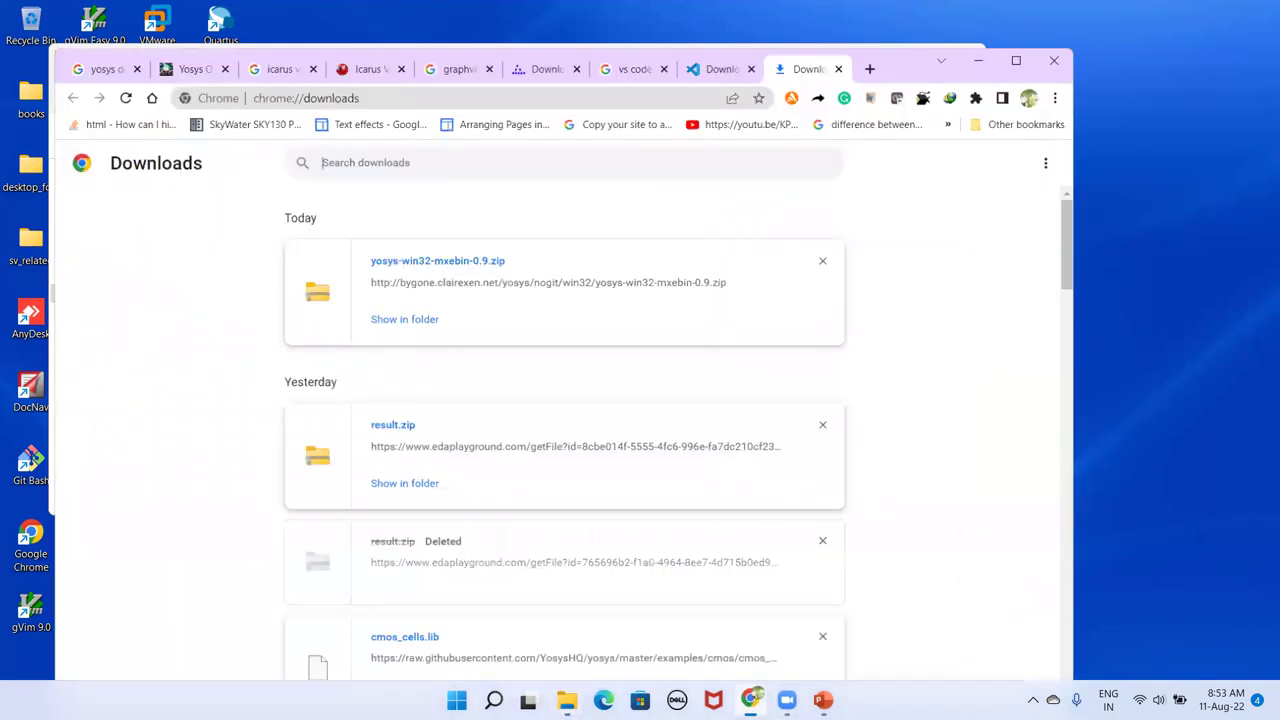
click(361, 63)
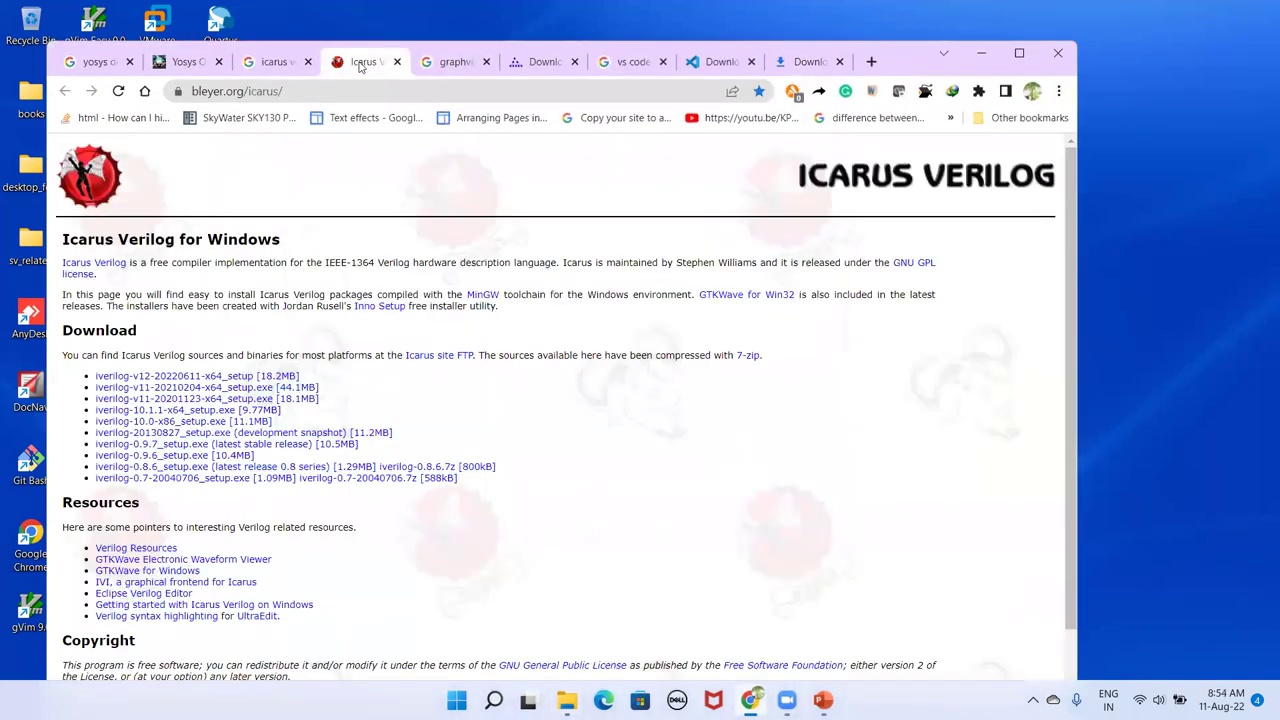
click(541, 63)
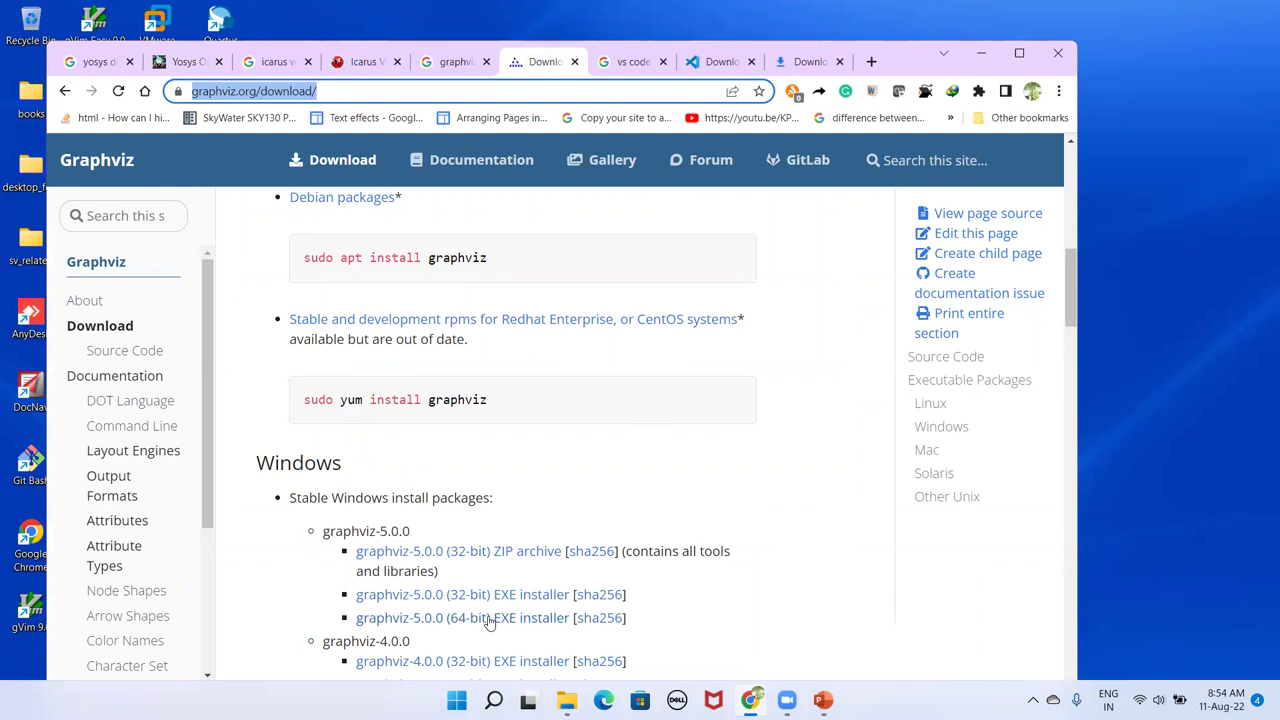
Go through the Graphviz 5.0.0 setup wizard with Graphviz added to the system PATH for all users, quit before installing, and close the Programs folder
click(566, 700)
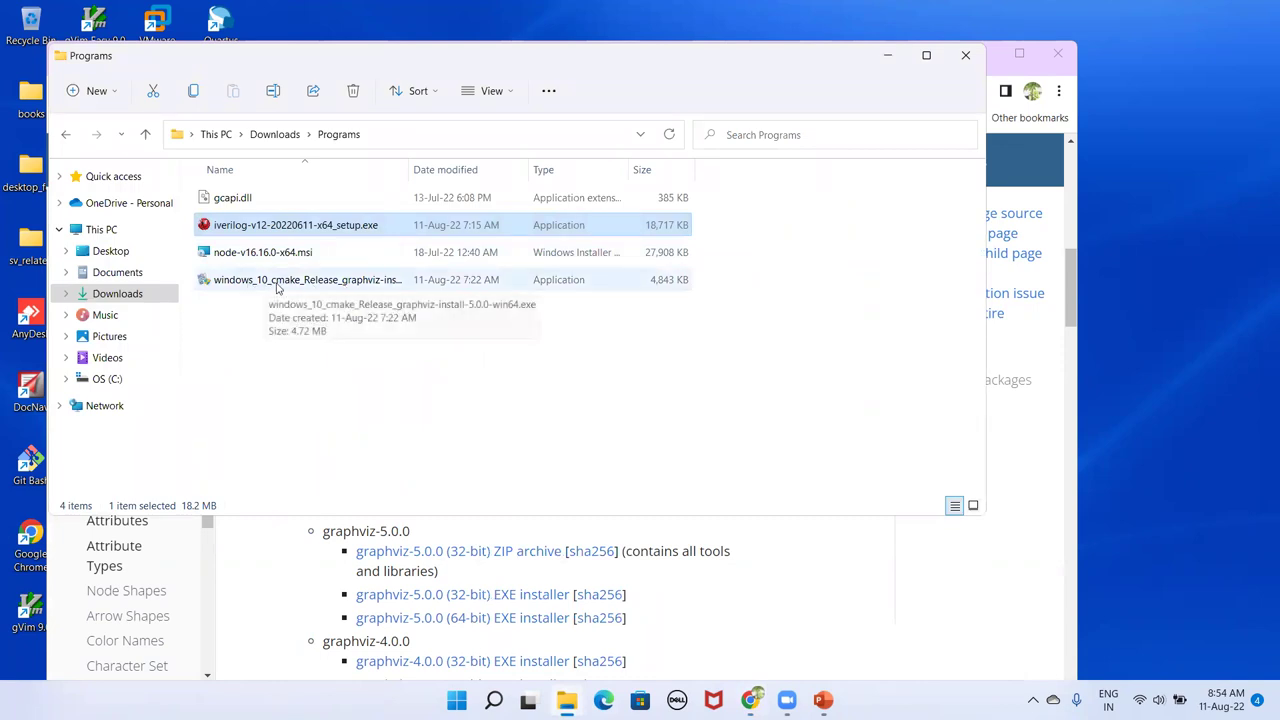
click(378, 284)
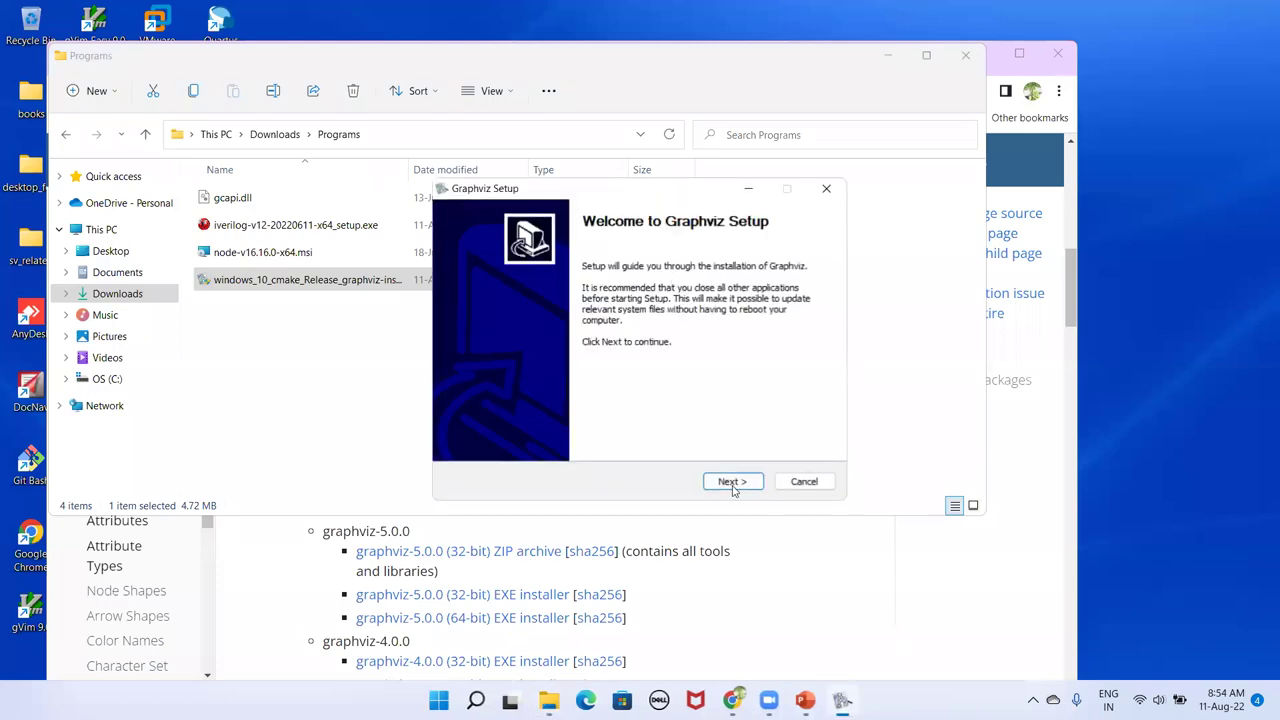
click(733, 484)
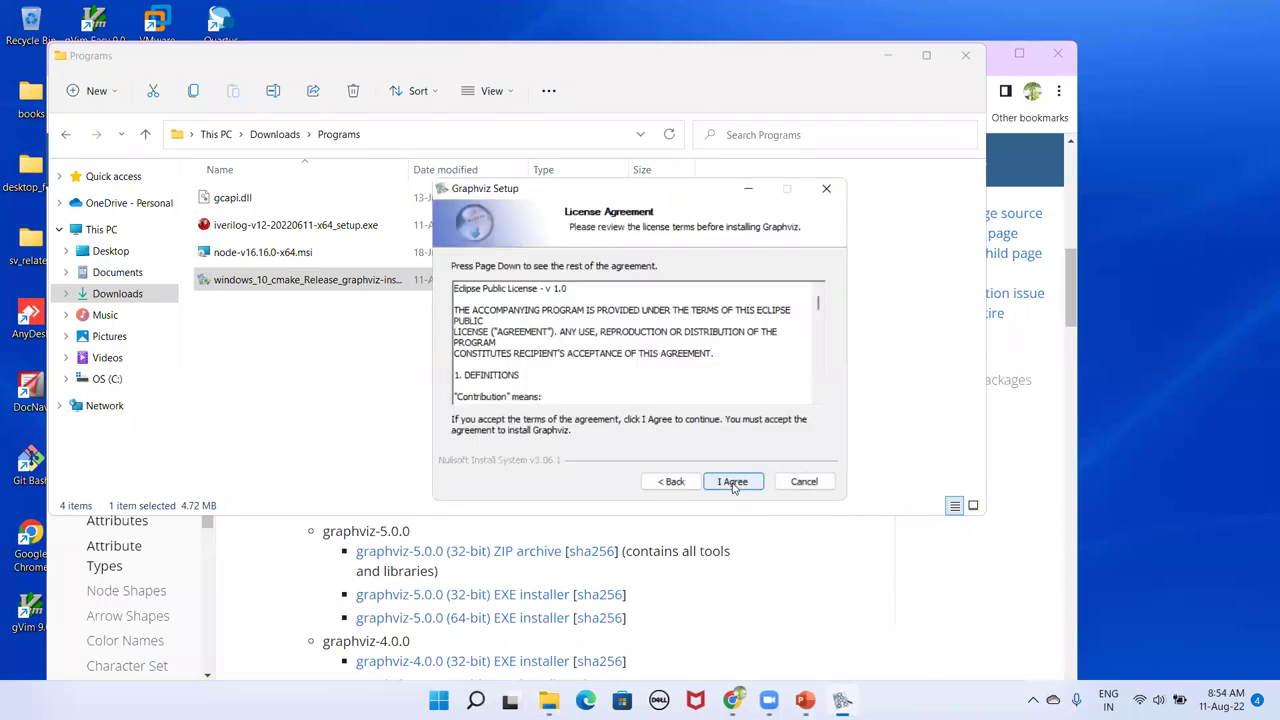
click(731, 482)
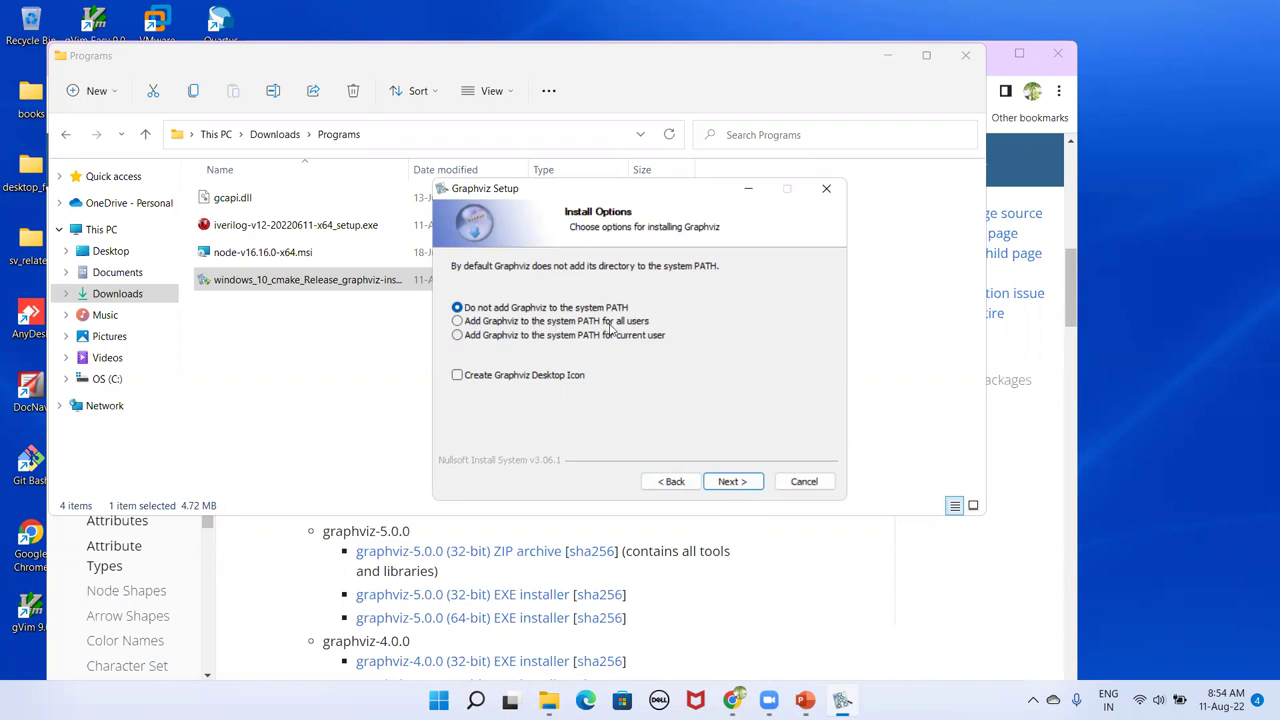
click(457, 321)
click(741, 485)
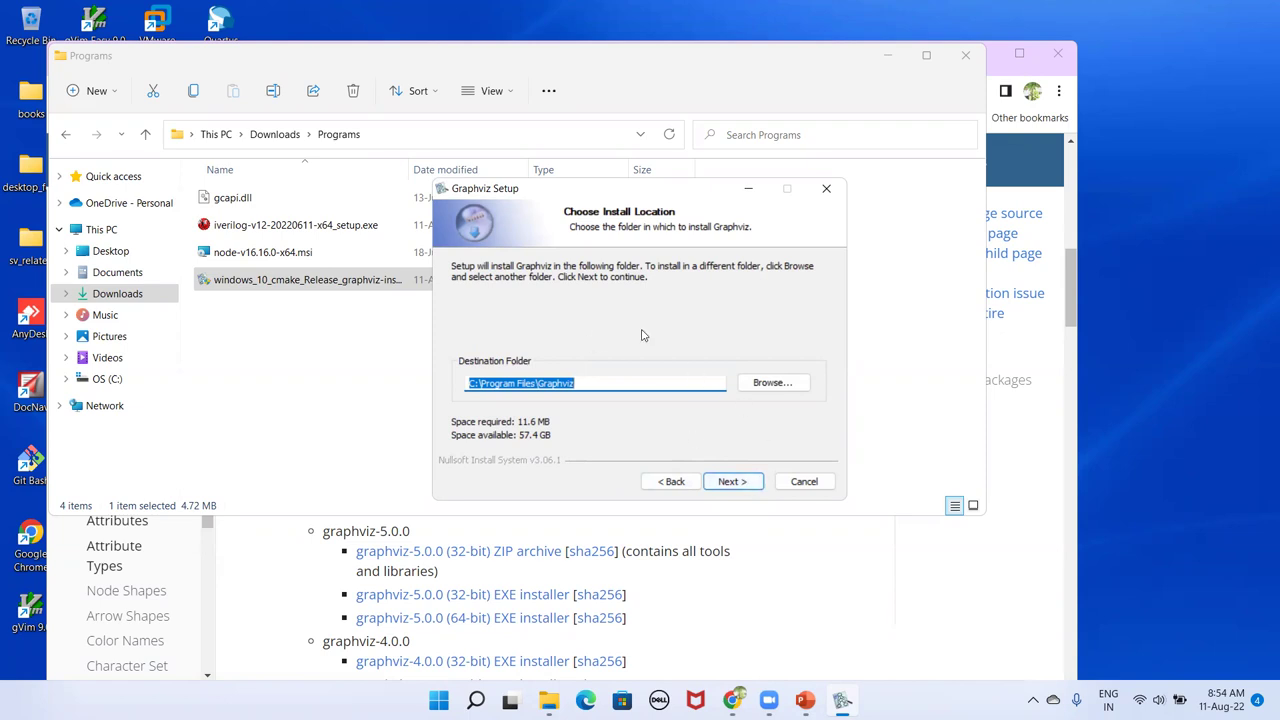
click(827, 191)
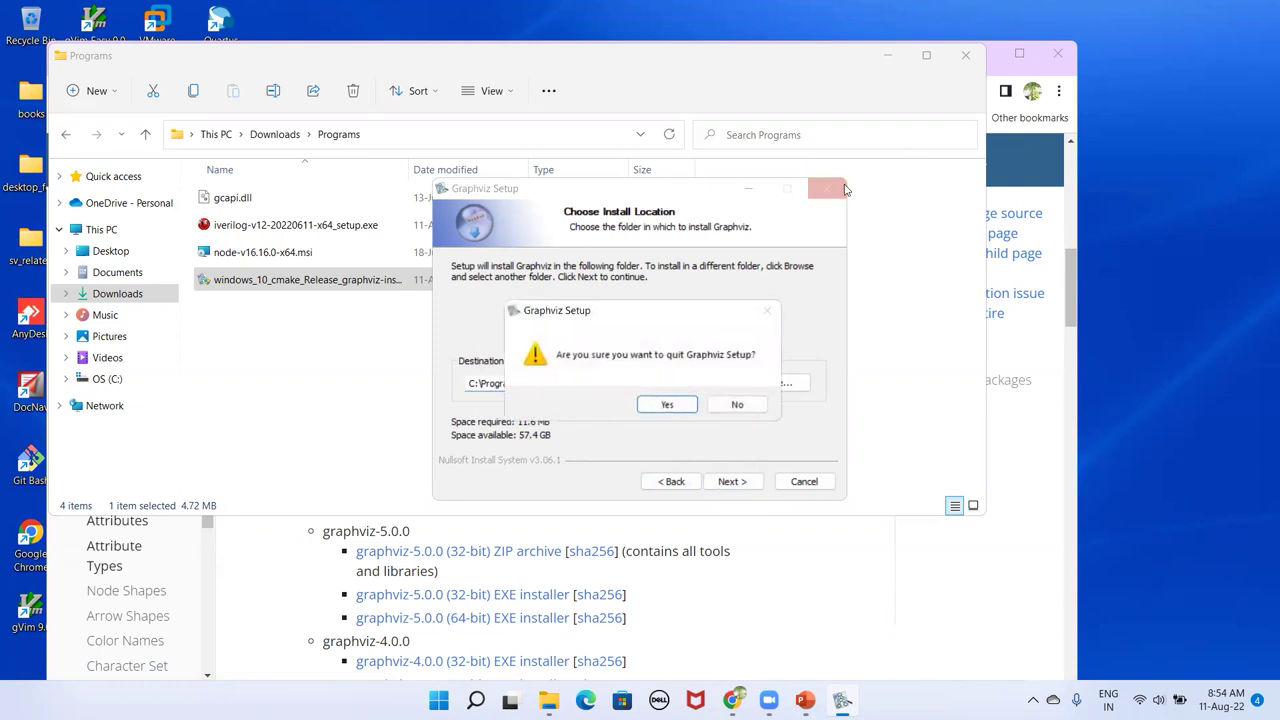
click(666, 405)
click(966, 55)
Check the EDA tools list slide in PowerPoint, revisit the Yosys search results and download page in Chrome, and minimize both windows
click(823, 700)
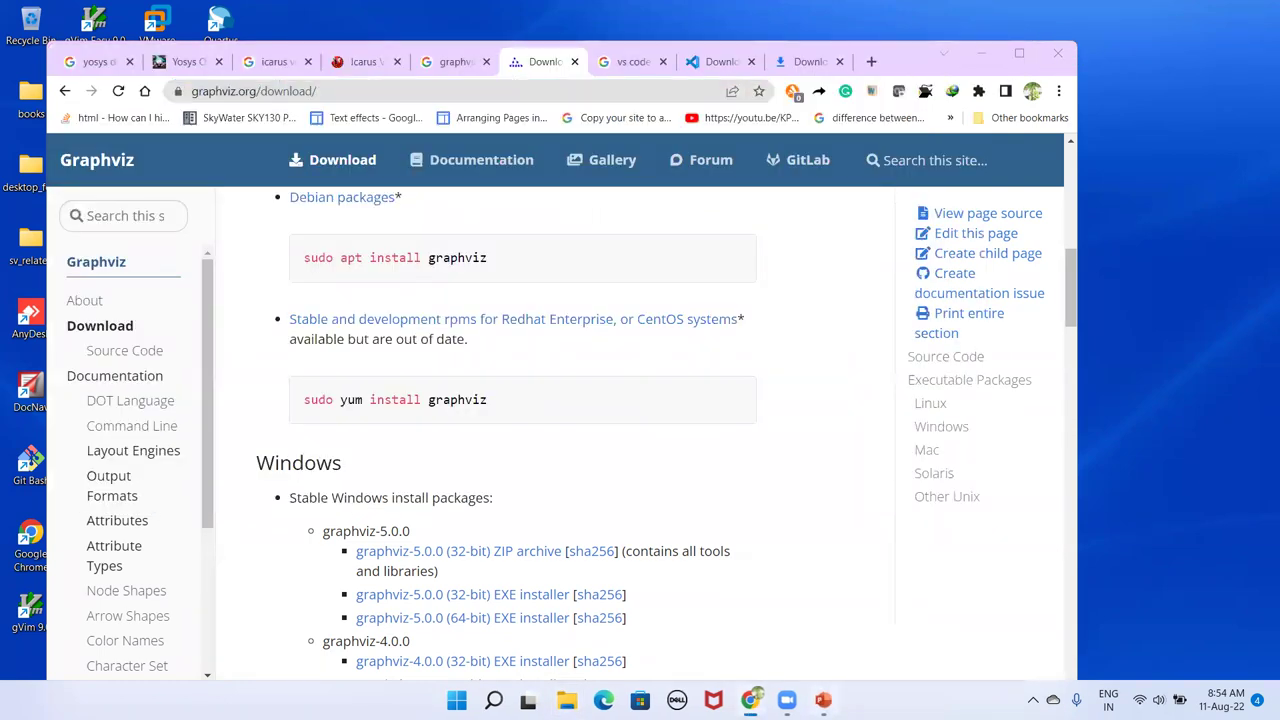
click(54, 320)
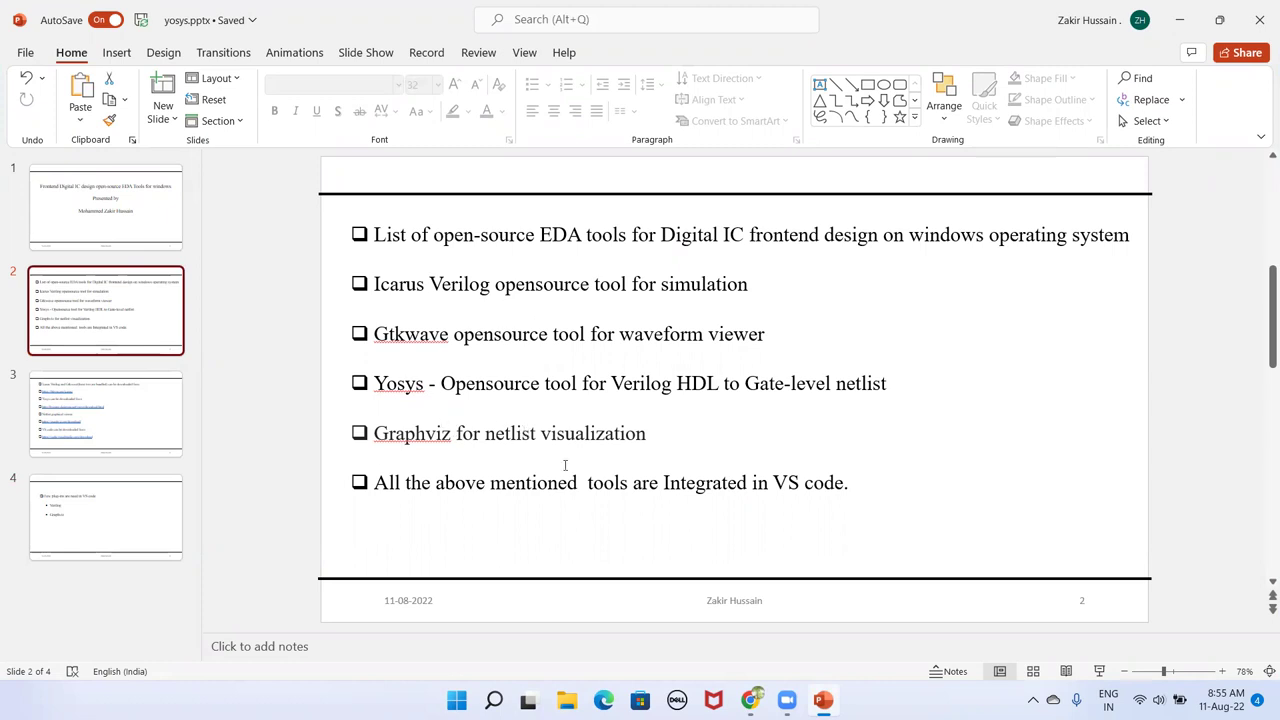
click(750, 699)
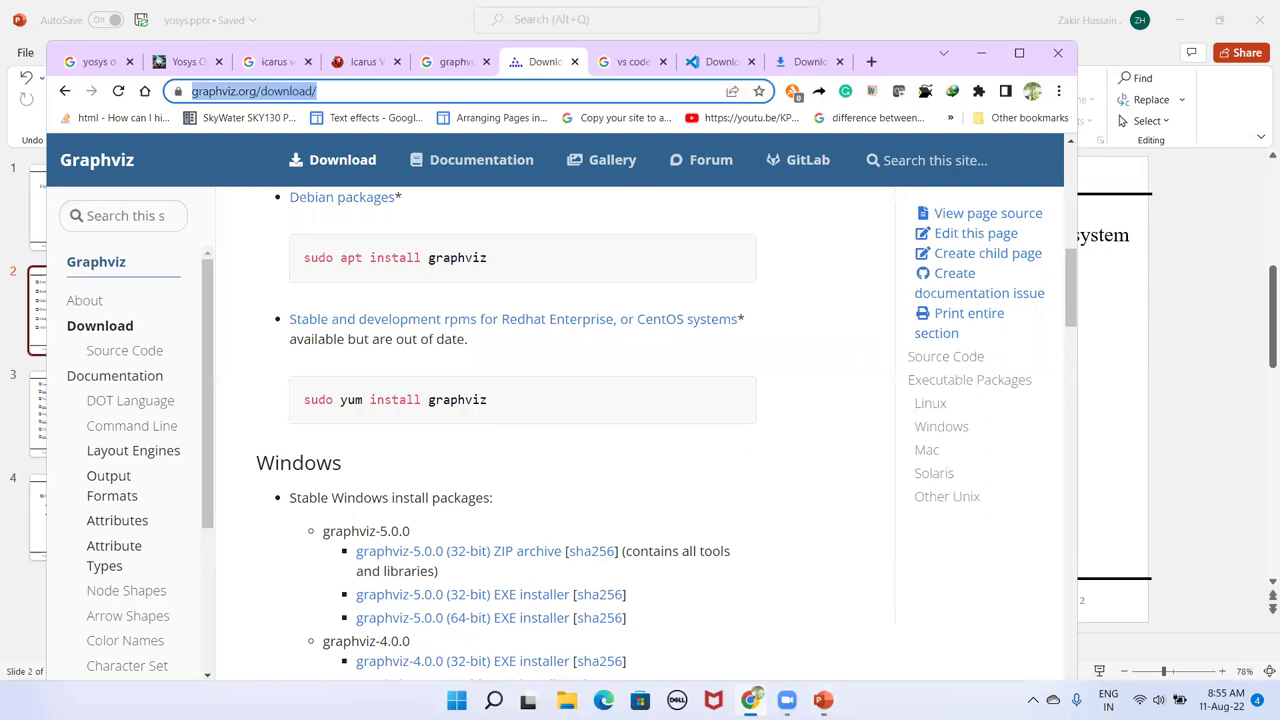
click(200, 58)
click(103, 63)
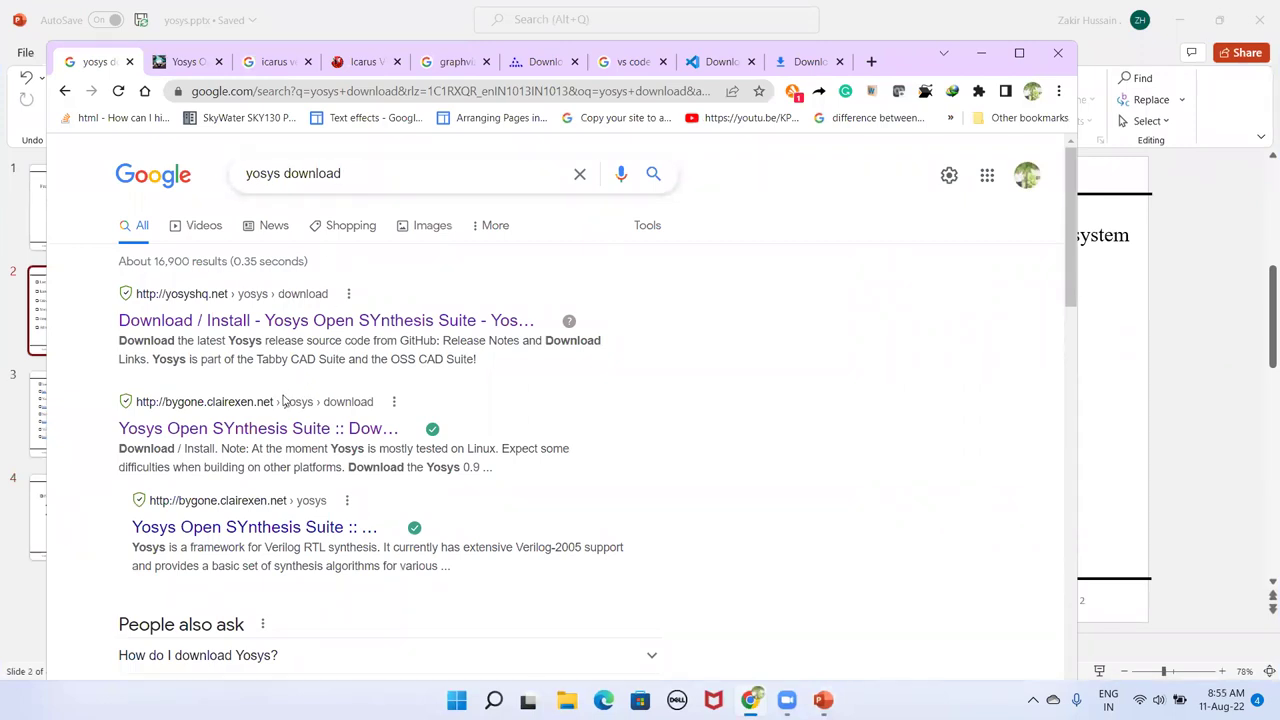
click(196, 63)
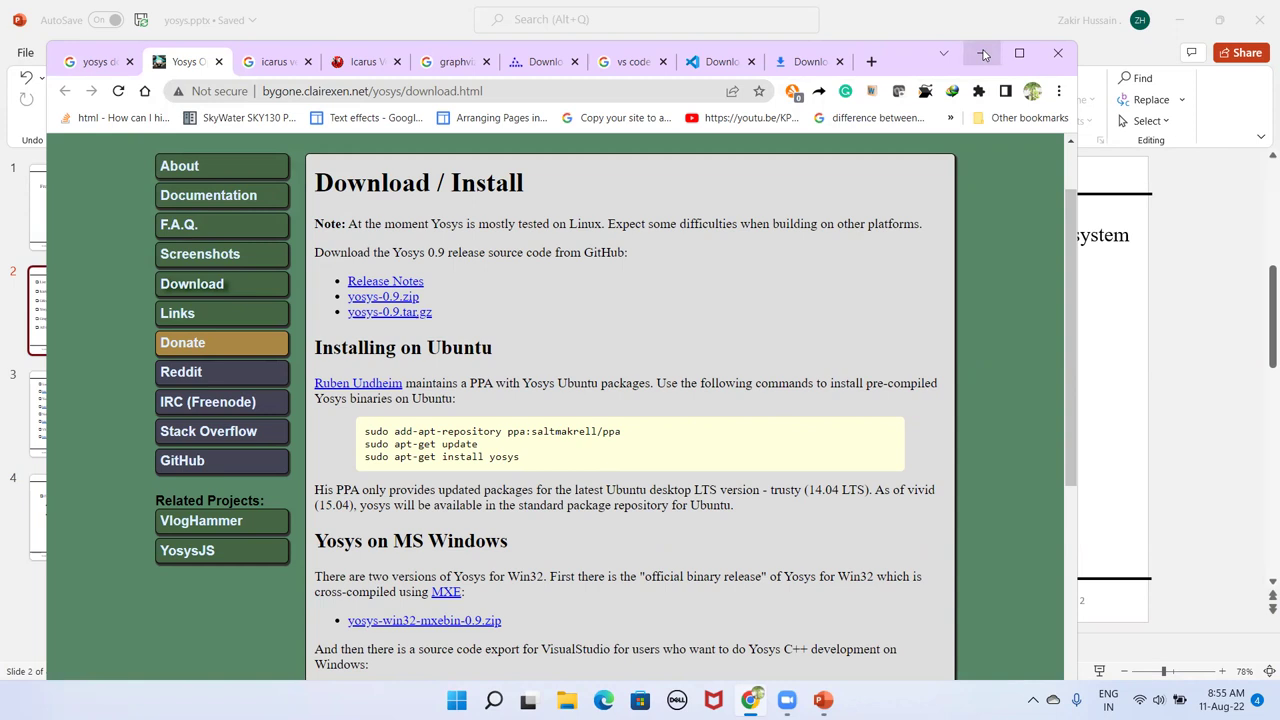
click(983, 54)
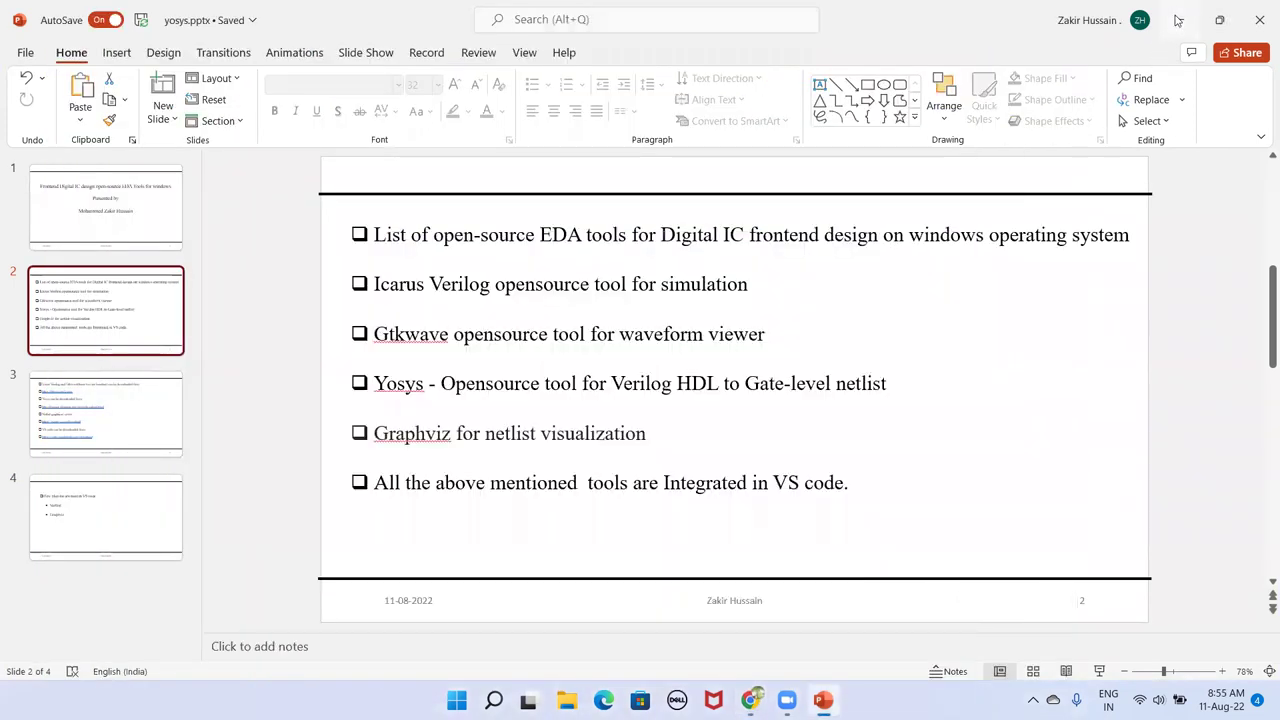
click(1178, 20)
Open the extracted yosys-win32-mxebin-0.9 folder inside the yosys folder of Documents in File Explorer
click(566, 700)
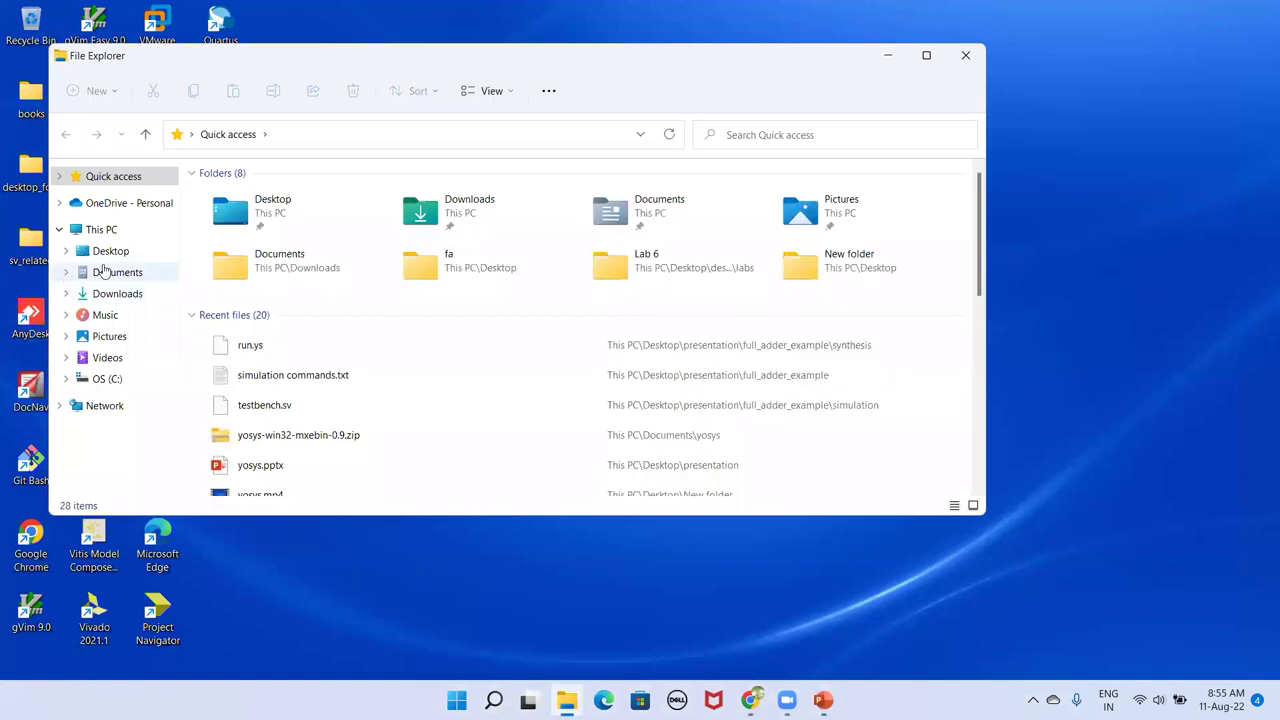
click(104, 271)
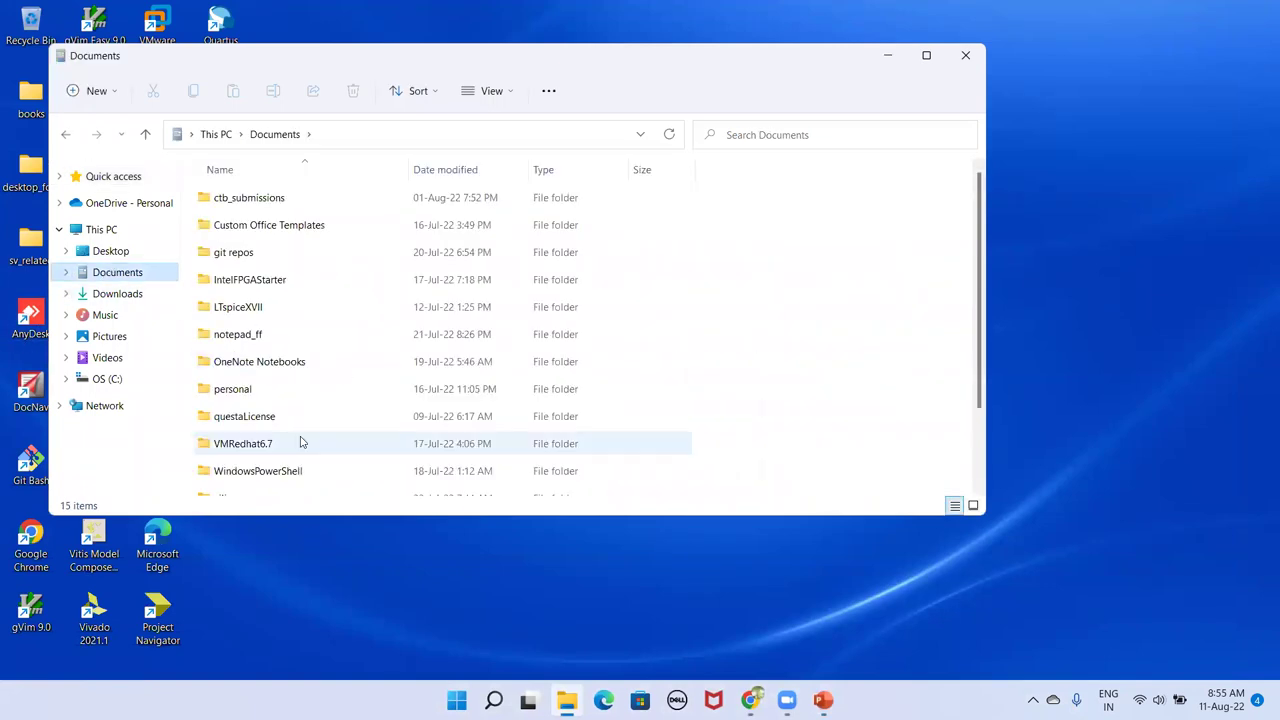
scroll(300, 443, down, 1)
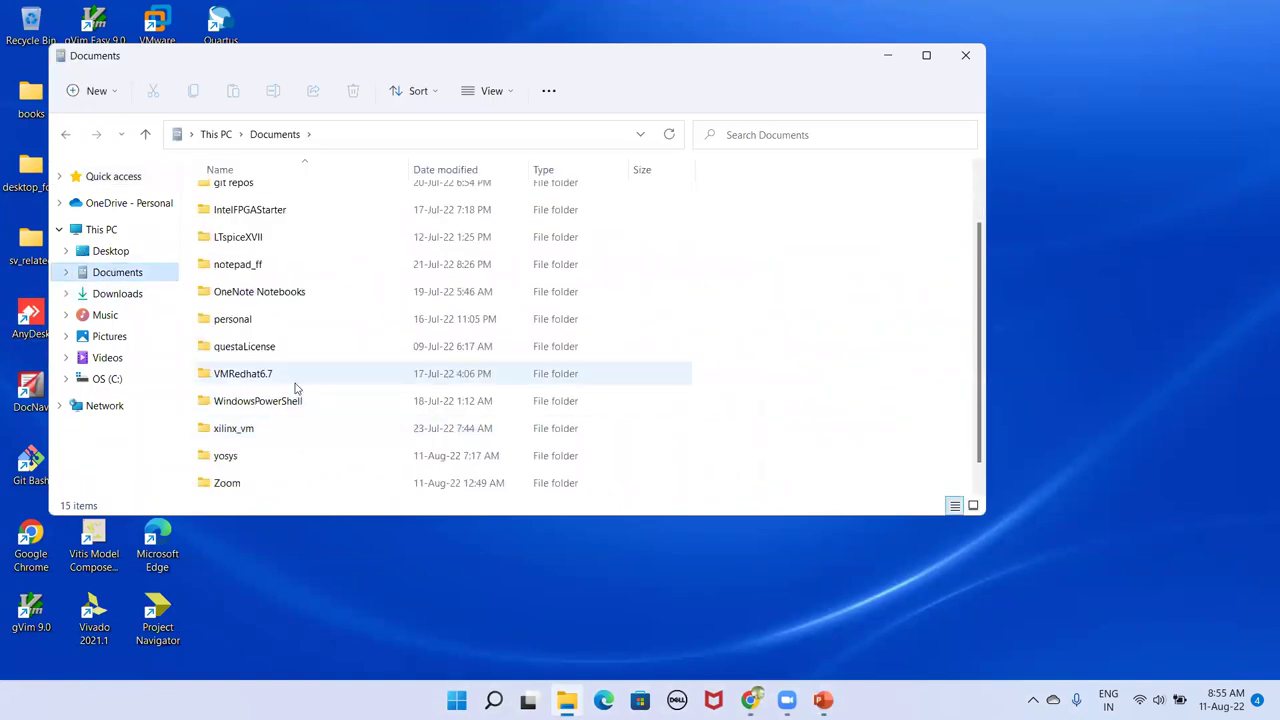
double_click(249, 463)
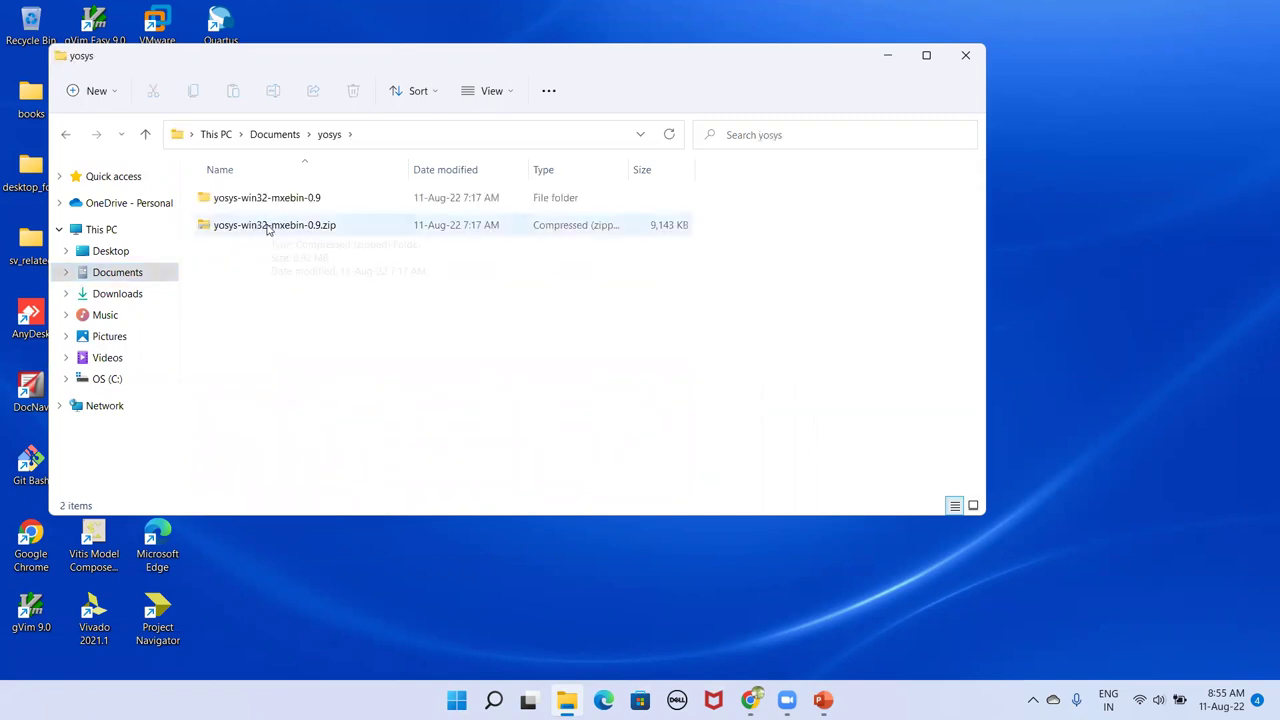
double_click(324, 200)
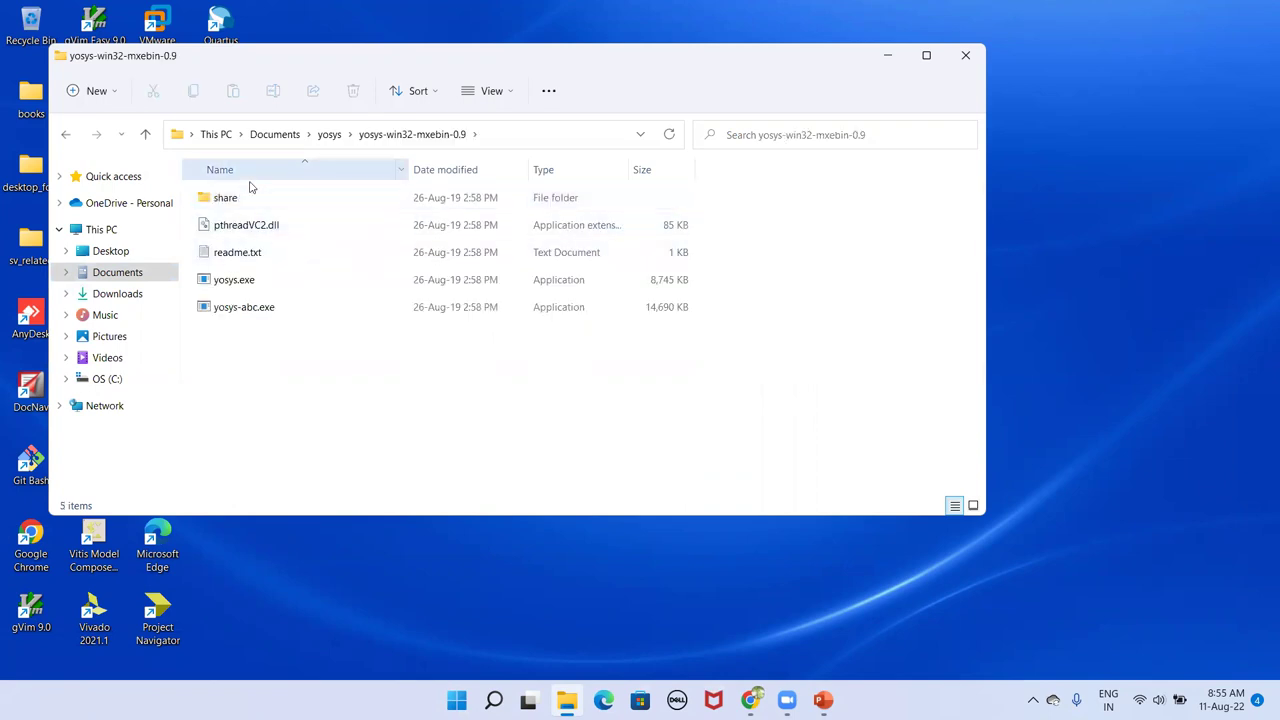
Copy the full path of the yosys-win32-mxebin-0.9 folder and minimize the folder window
click(552, 137)
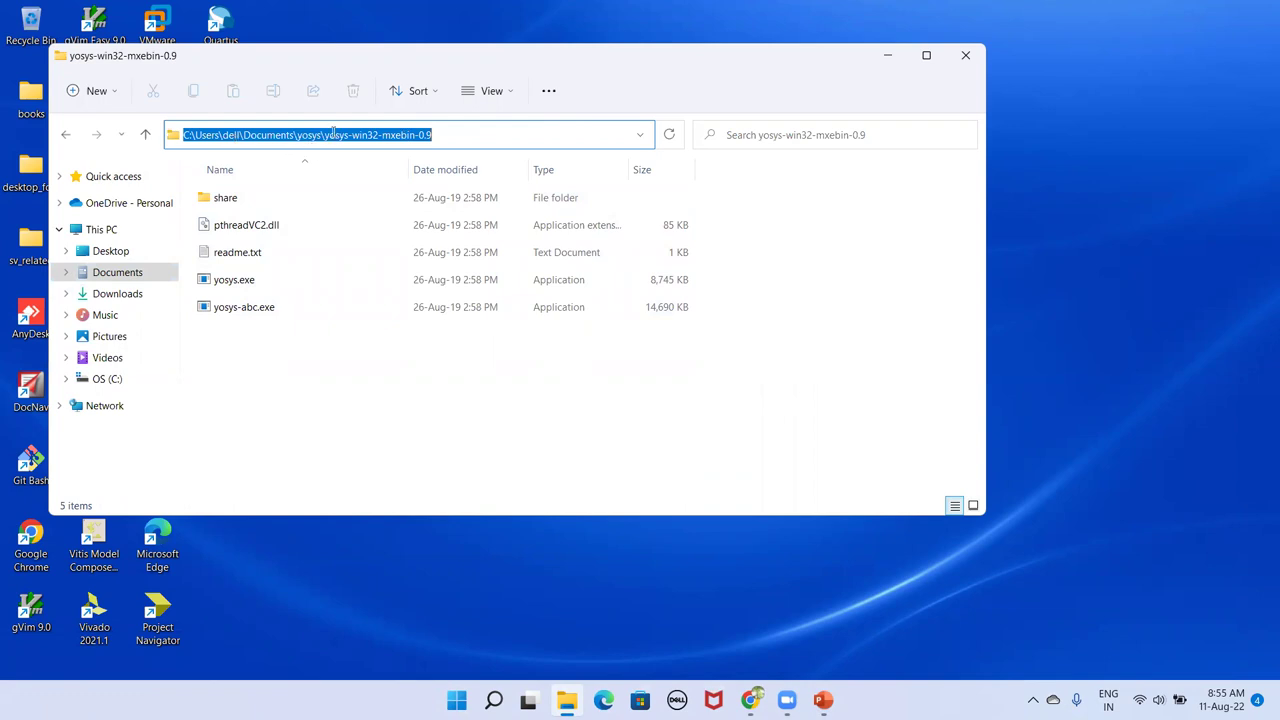
right_click(333, 137)
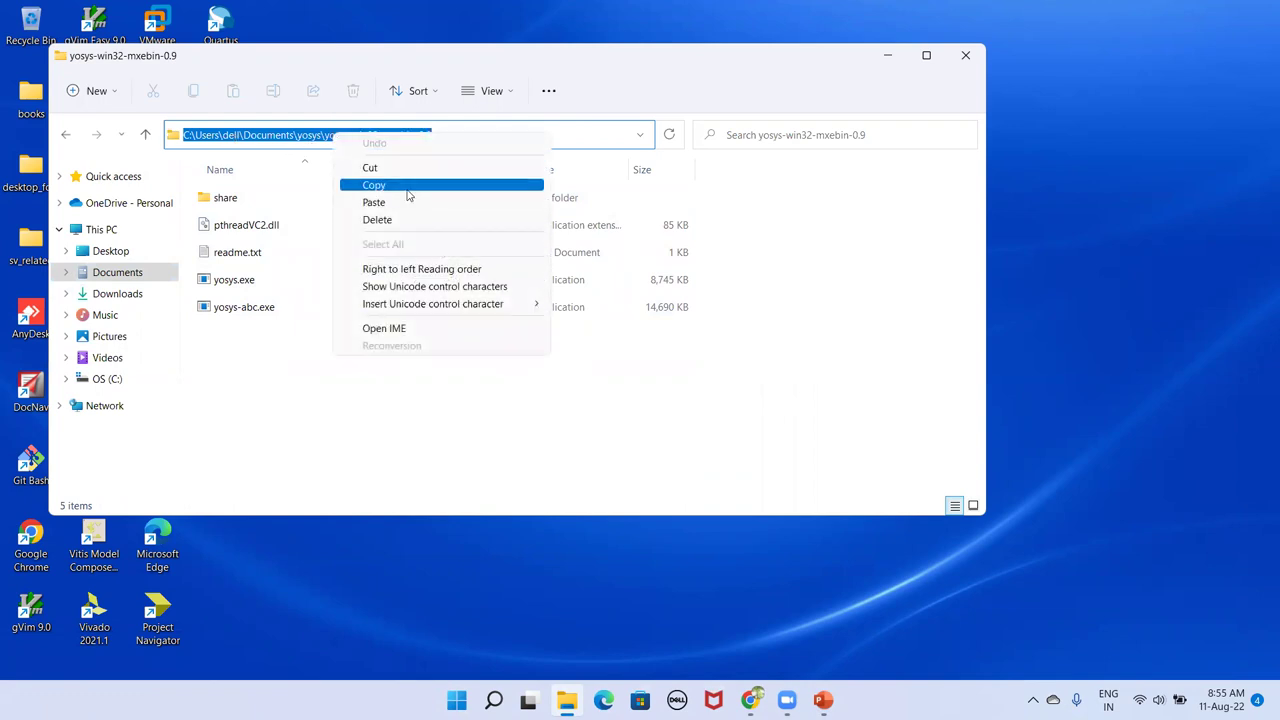
click(409, 188)
click(897, 57)
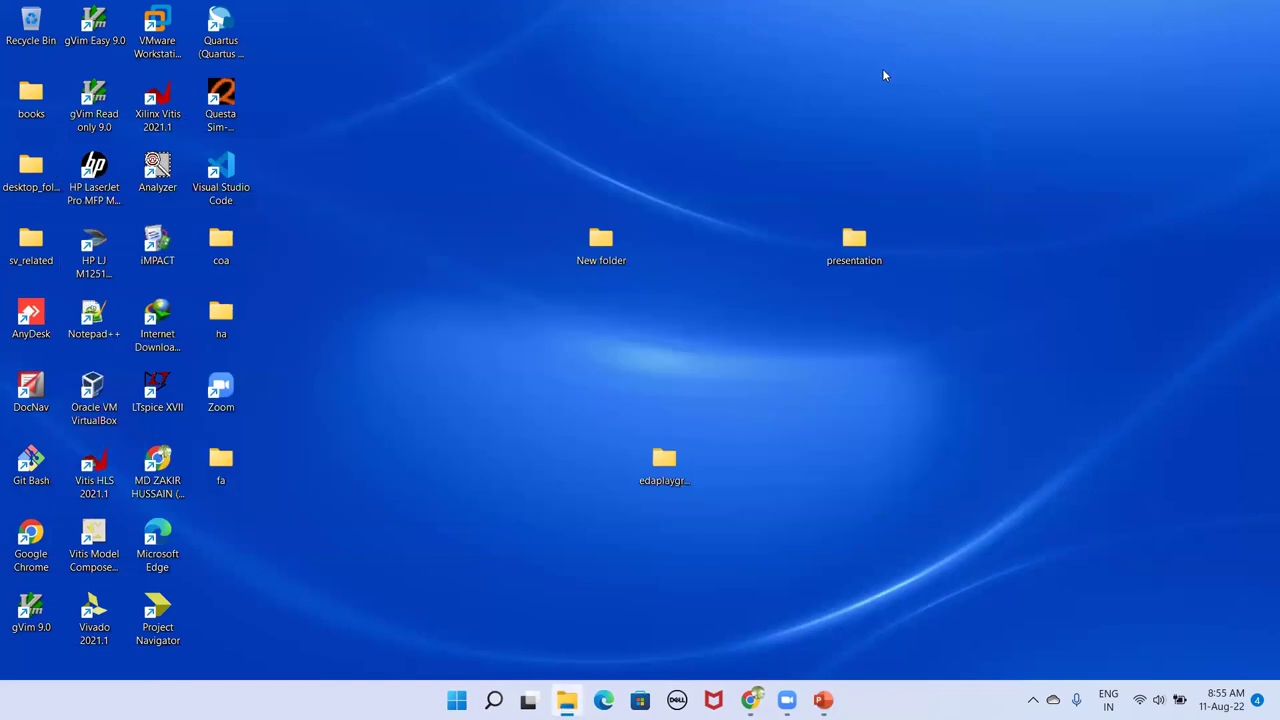
Open the Windows Environment Variables dialog from the system environment settings and select the Path system variable
click(493, 700)
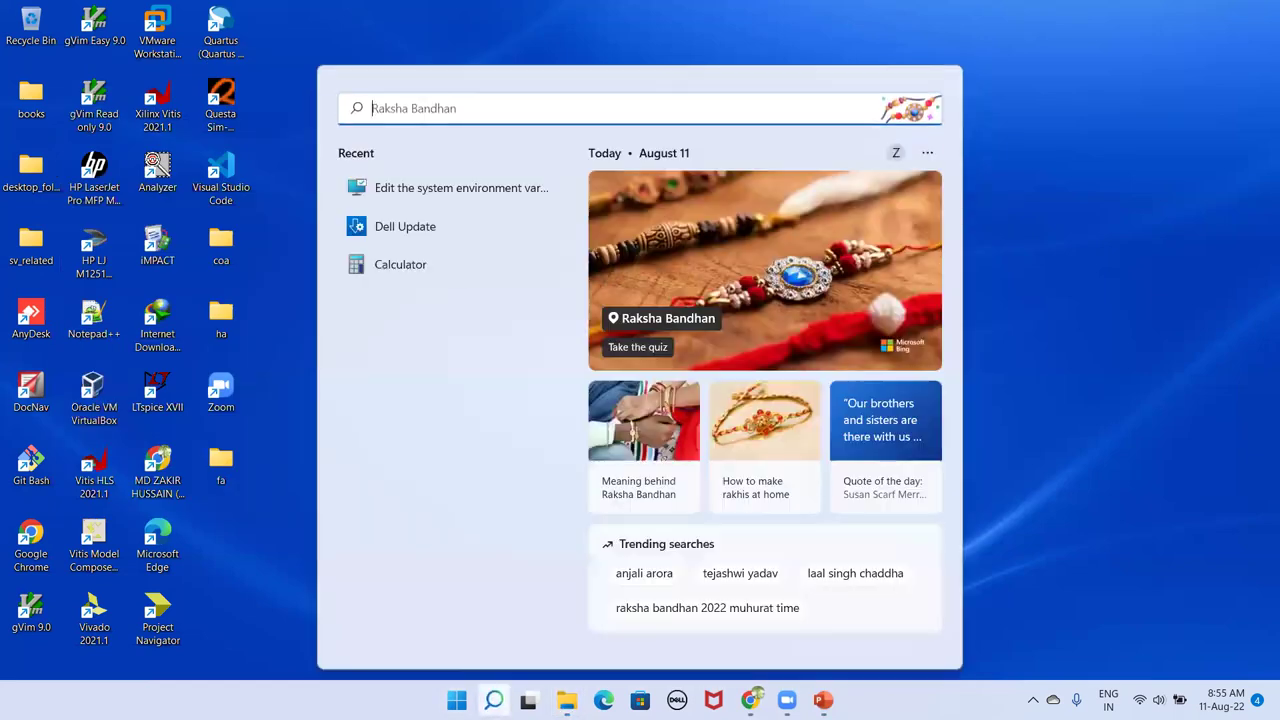
click(405, 192)
click(426, 447)
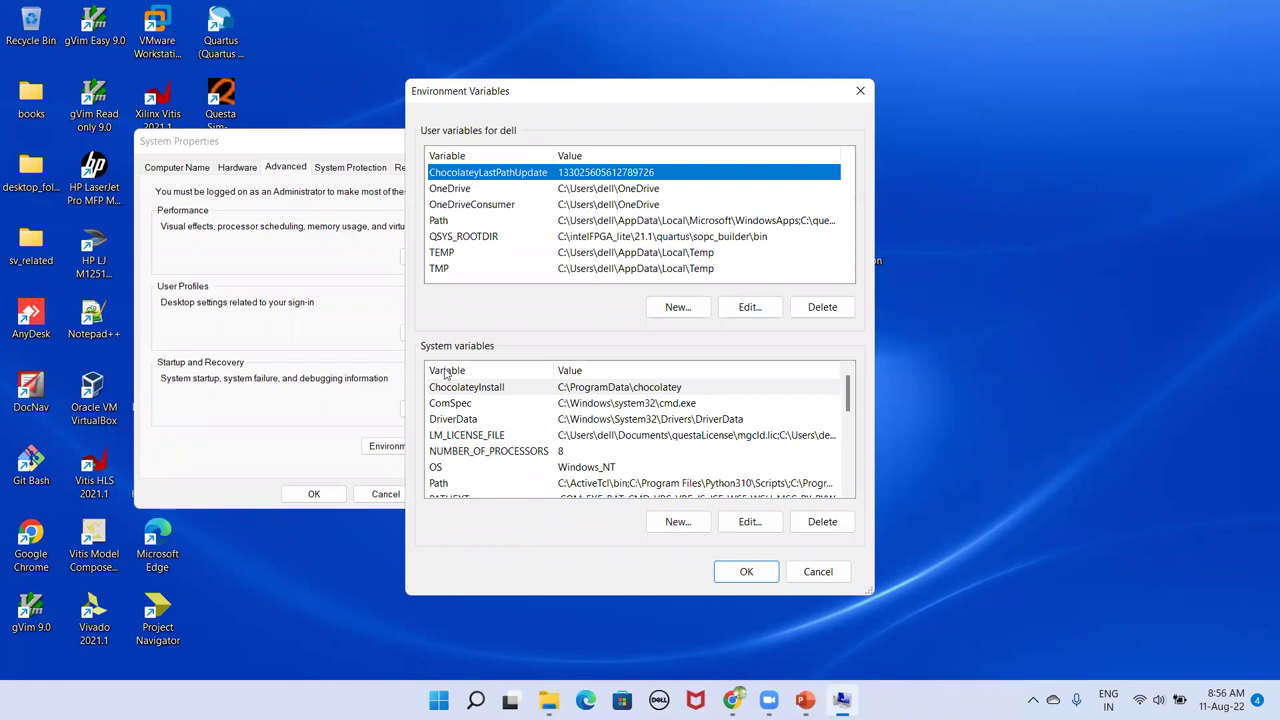
click(440, 485)
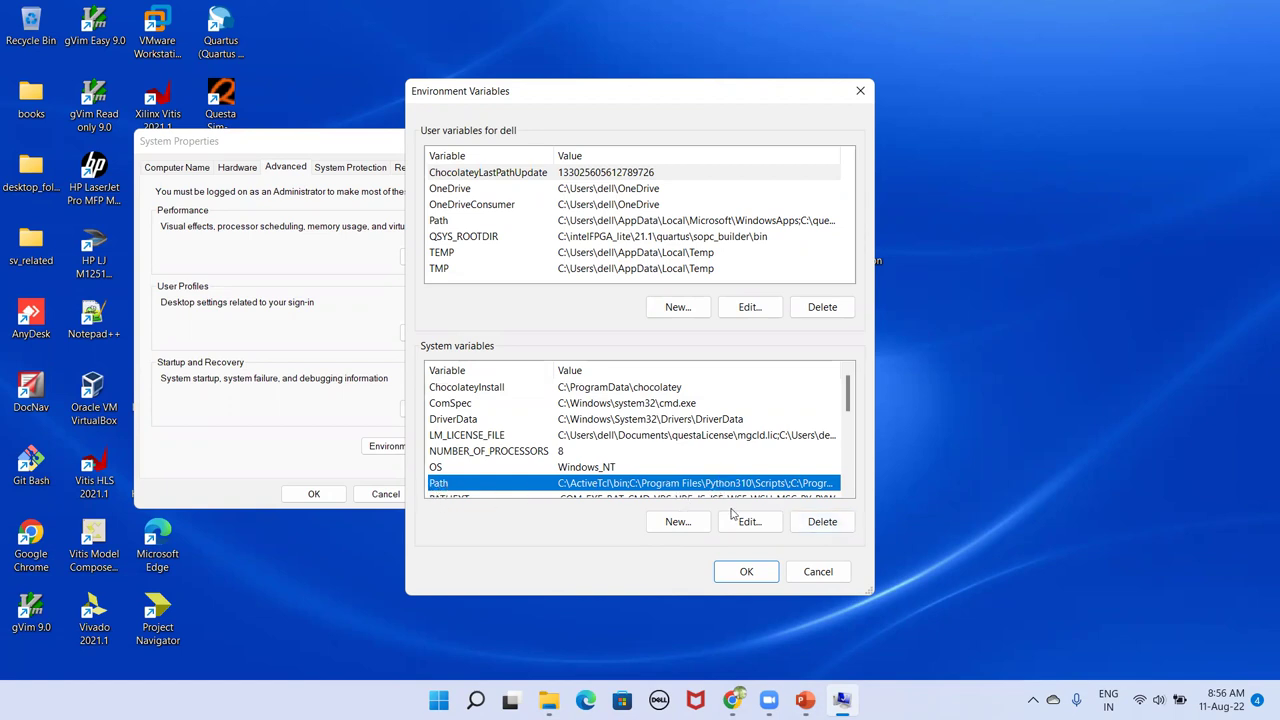
Start a new blank entry in the Path system variable, then cancel it and dismiss Environment Variables and System Properties without saving
click(679, 526)
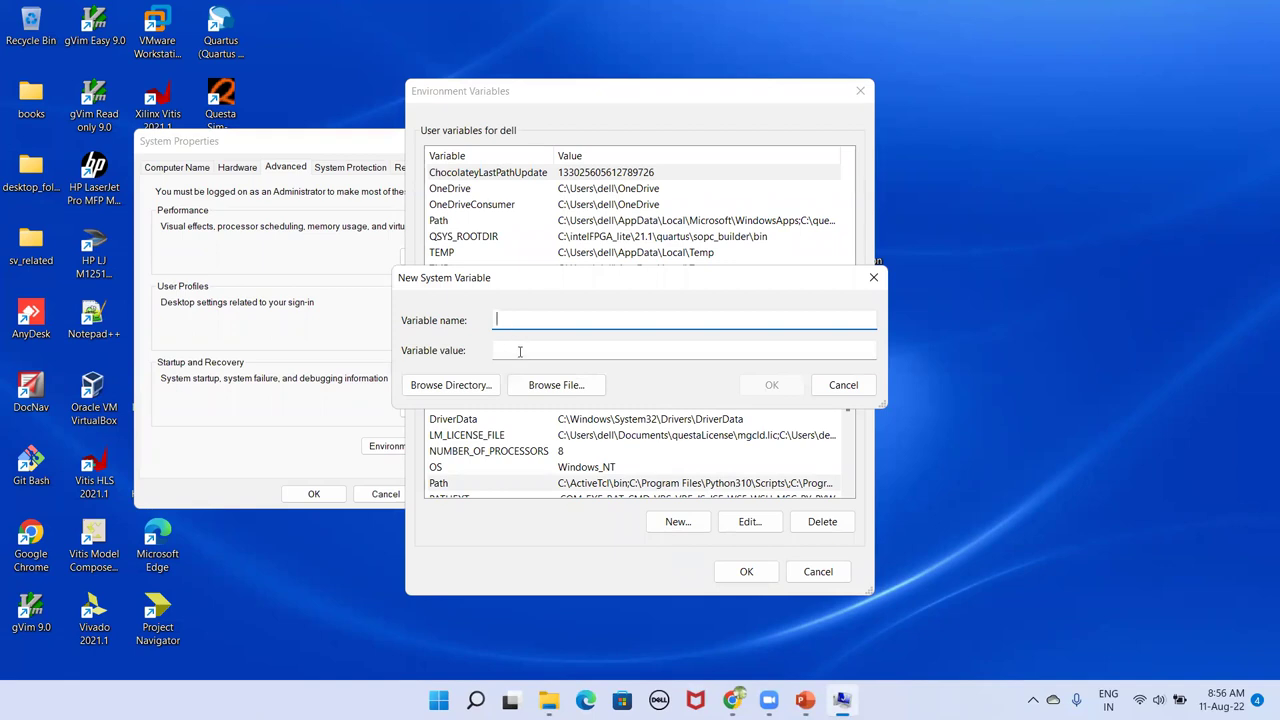
click(840, 386)
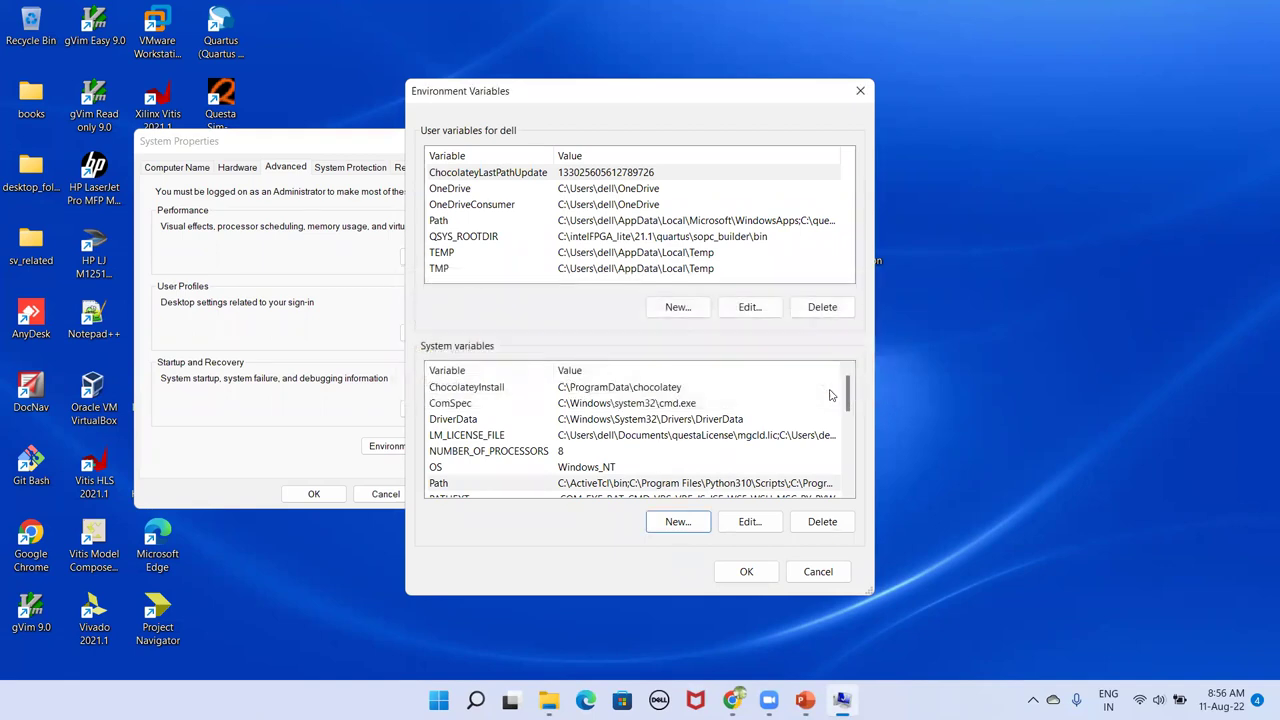
click(750, 522)
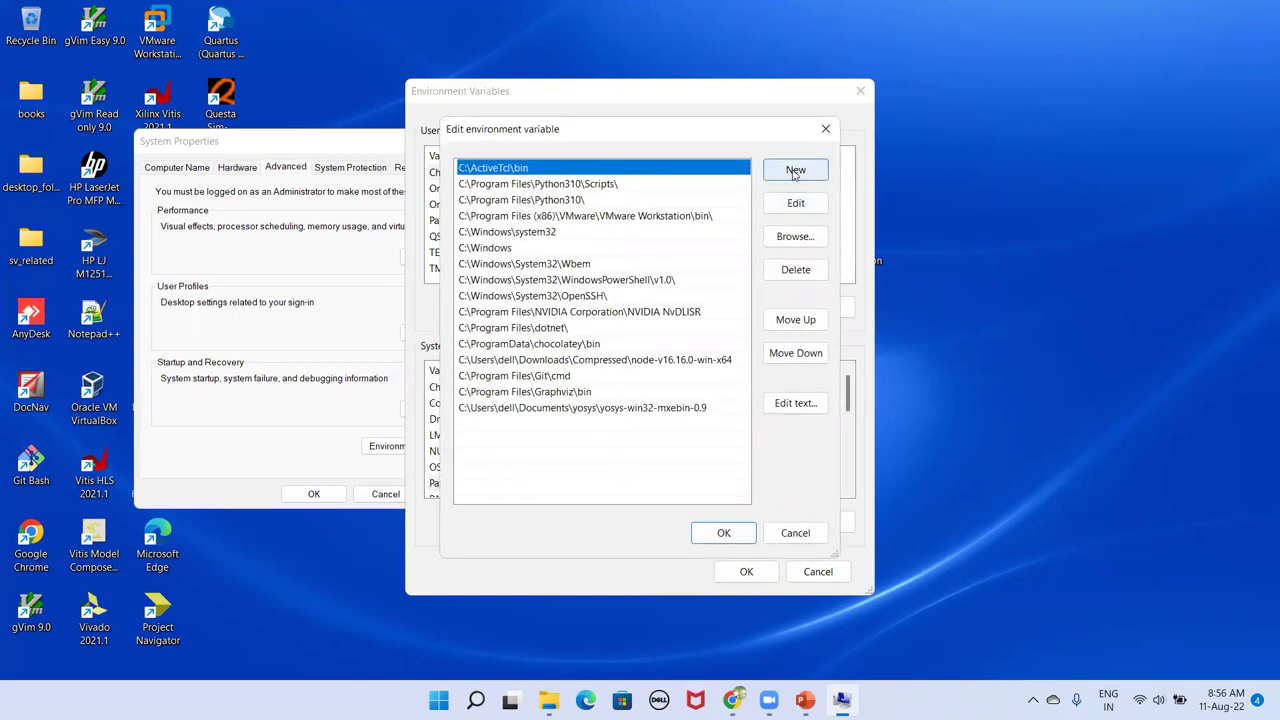
click(795, 171)
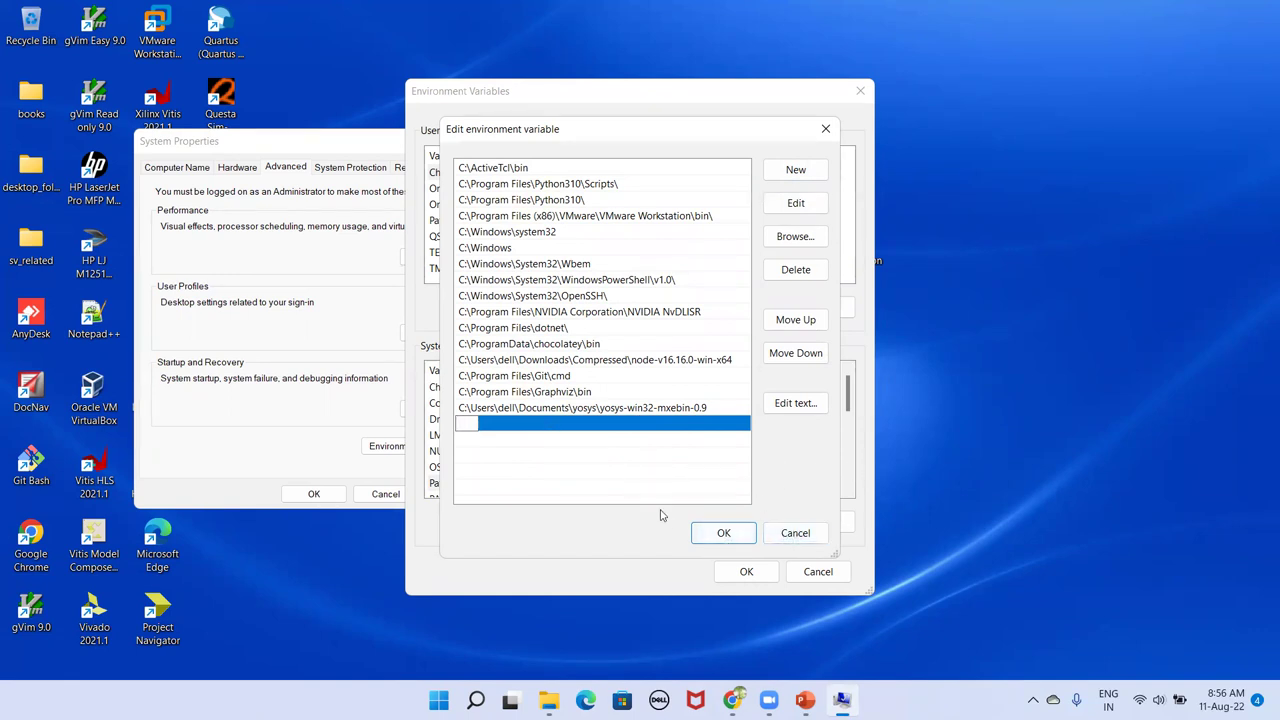
click(795, 537)
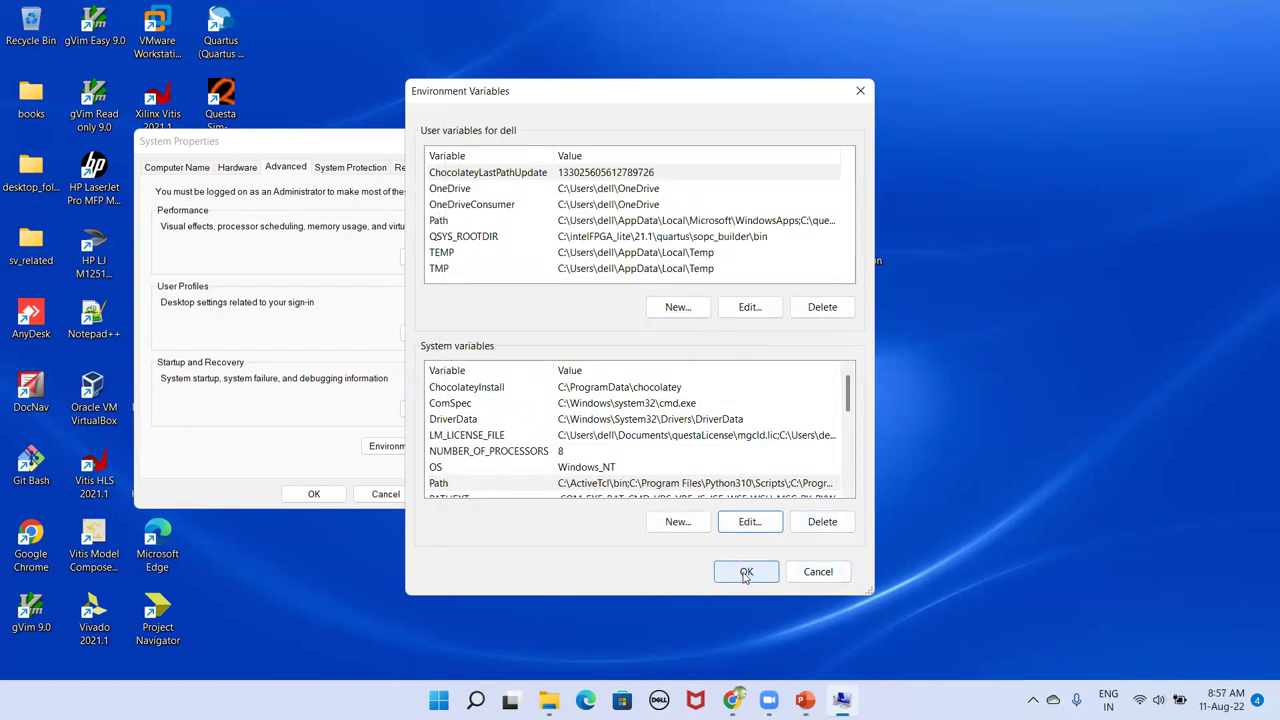
click(835, 575)
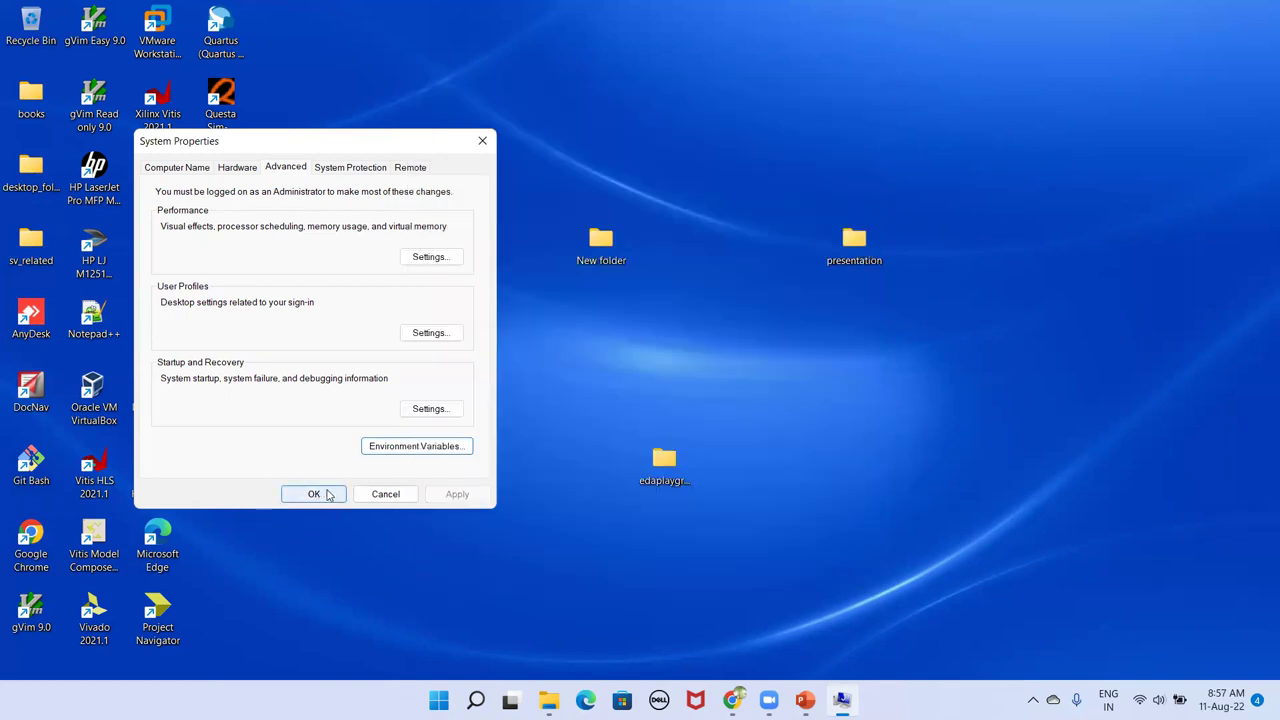
click(404, 493)
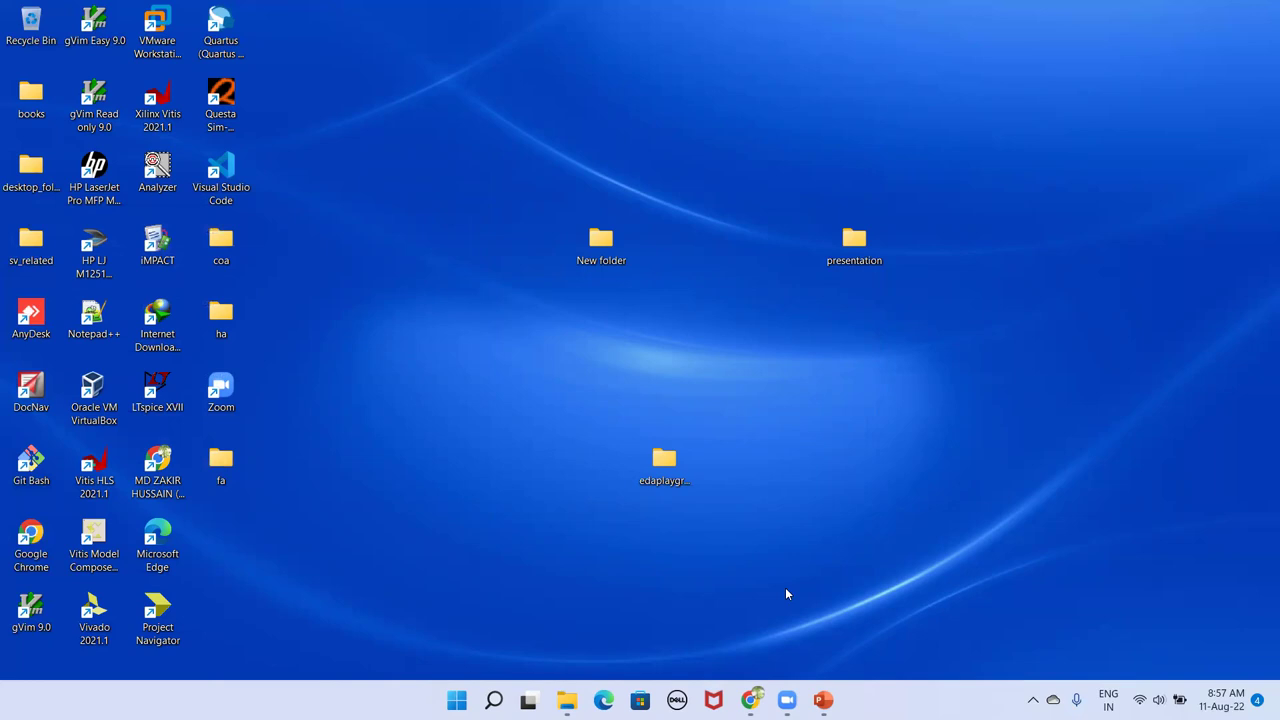
Switch to Chrome, revisit the VS Code search results and the Visual Studio Code download page, and minimize the browser
click(750, 700)
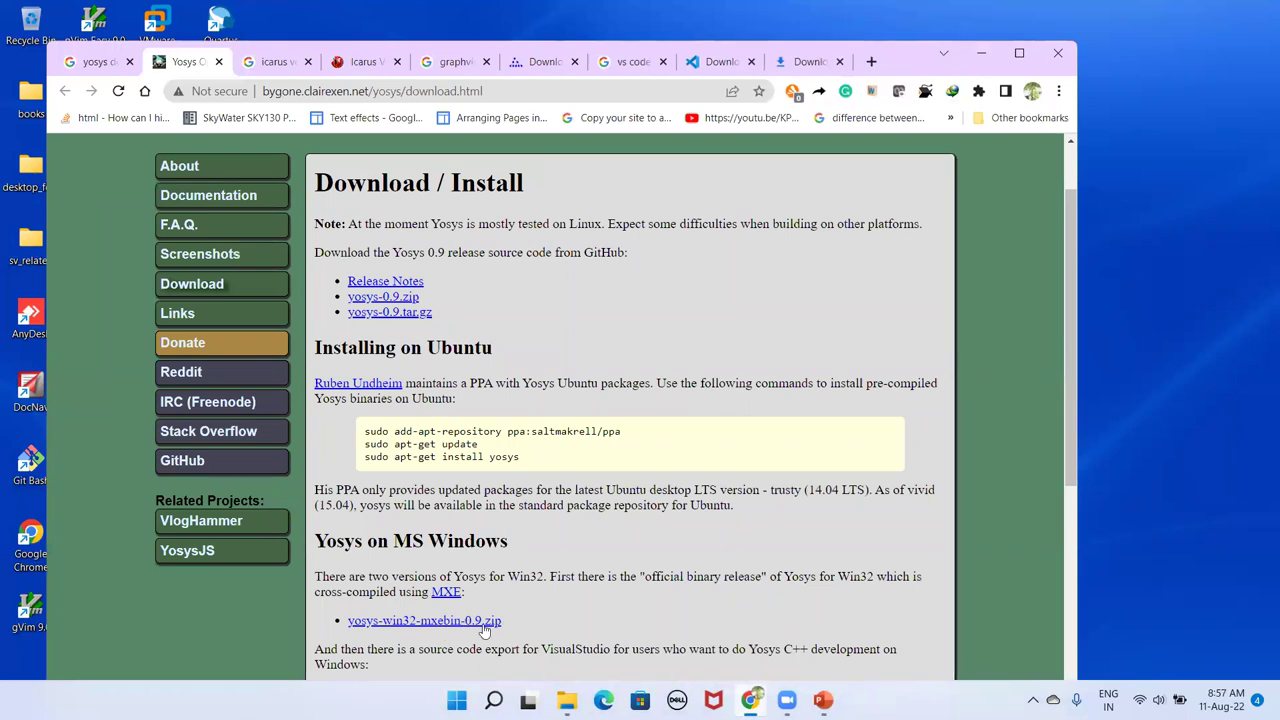
click(716, 62)
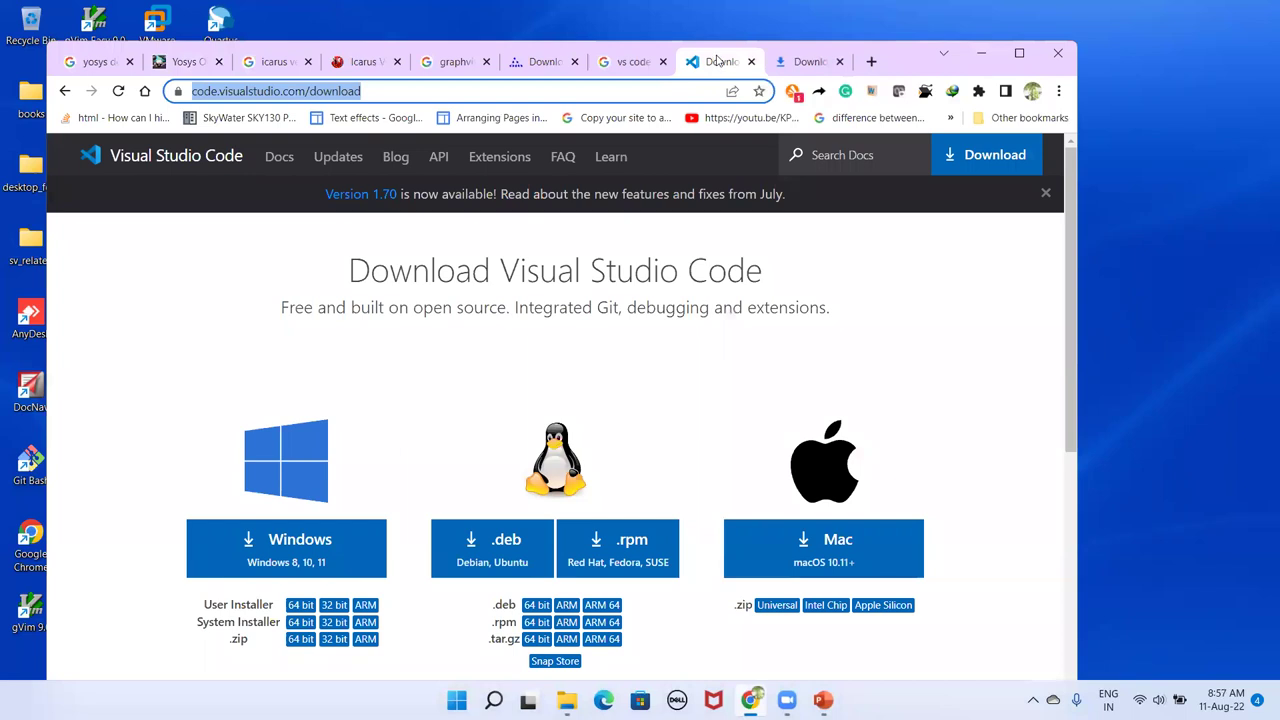
click(632, 62)
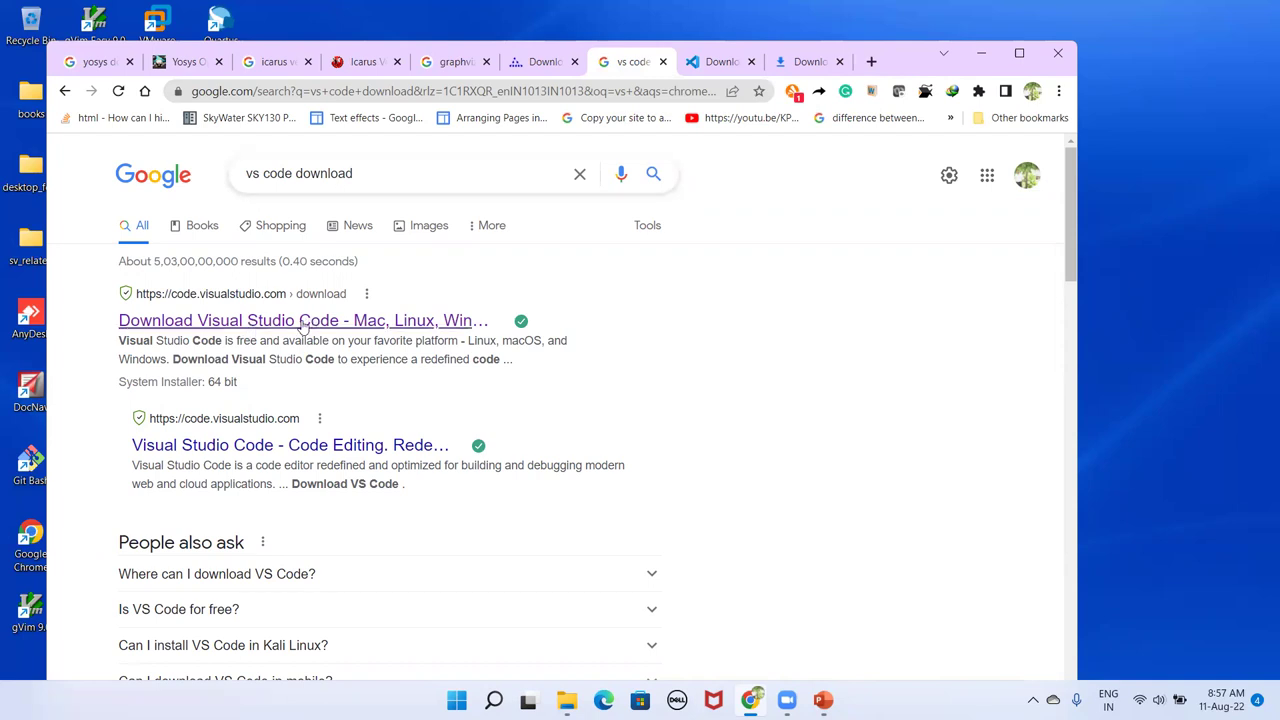
click(720, 62)
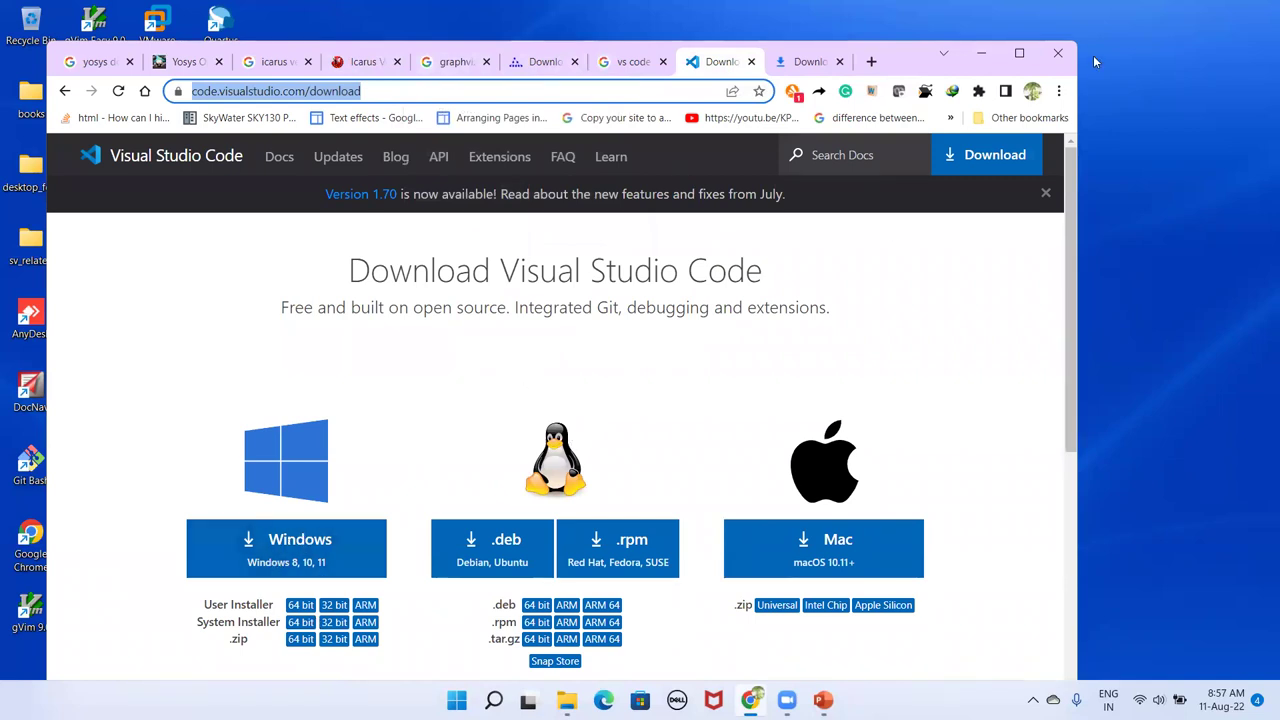
click(980, 52)
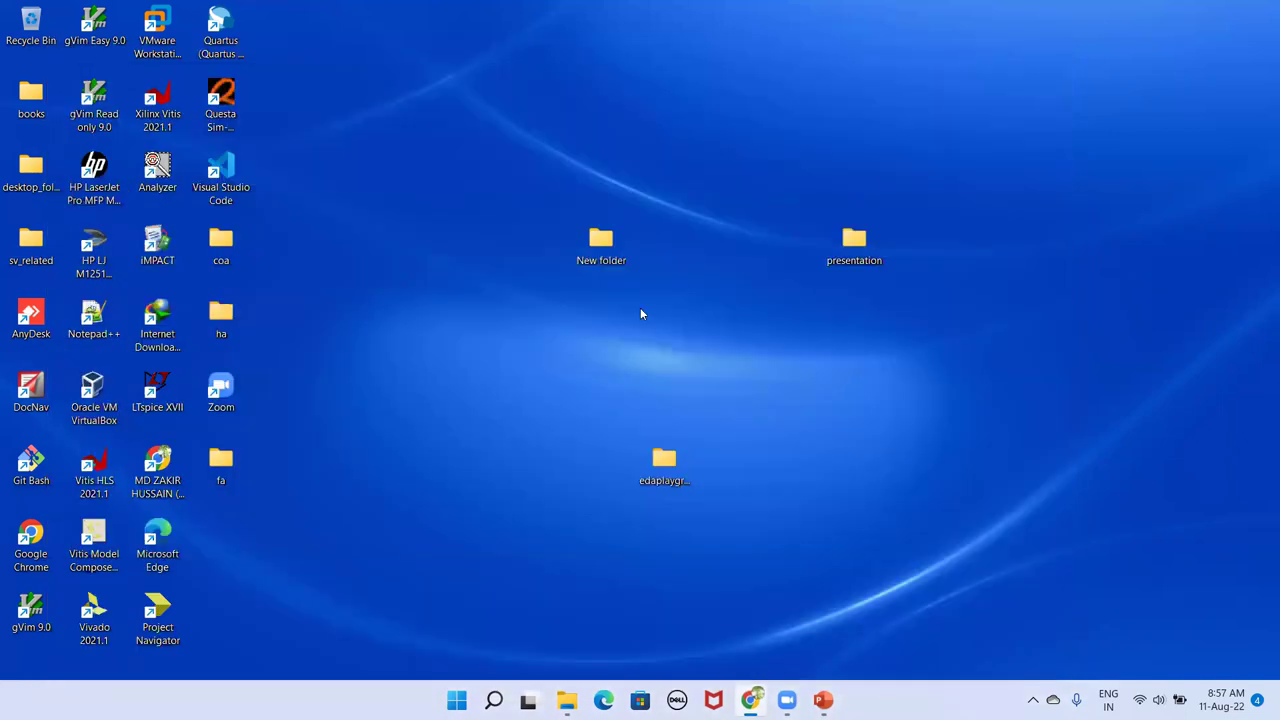
Launch Visual Studio Code and close the full_adder_example folder that is open in it
double_click(218, 175)
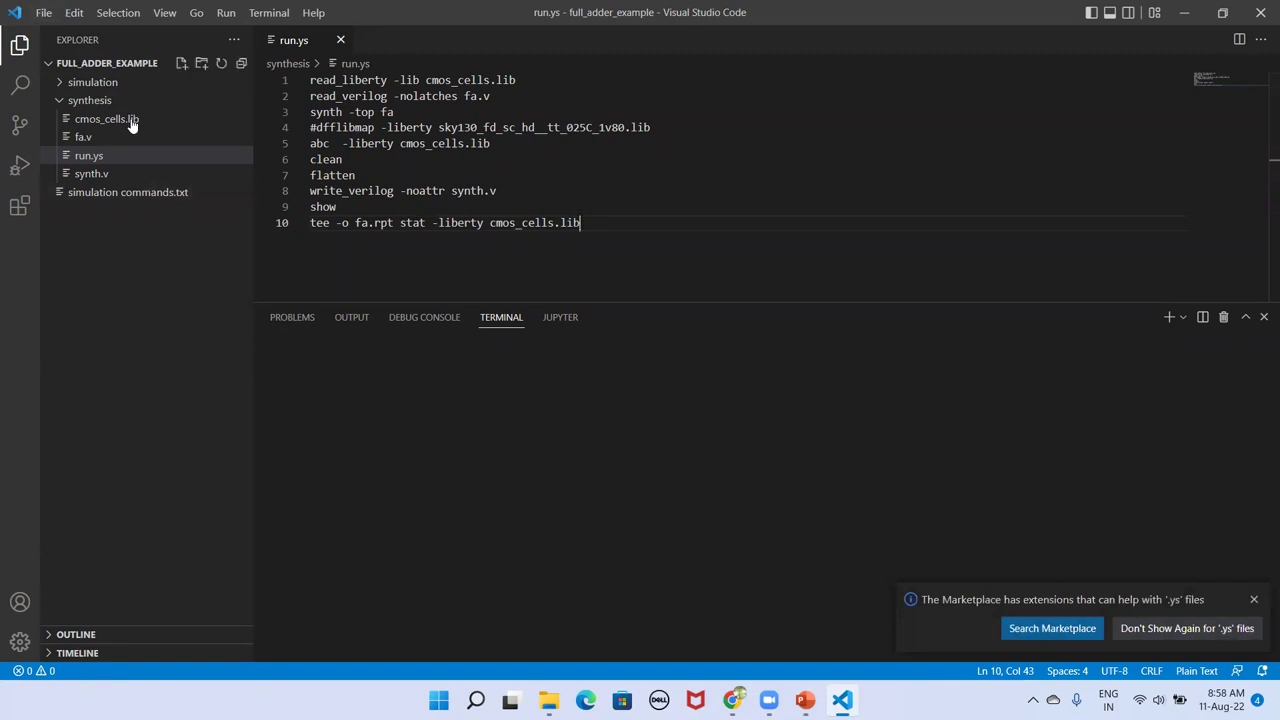
click(44, 14)
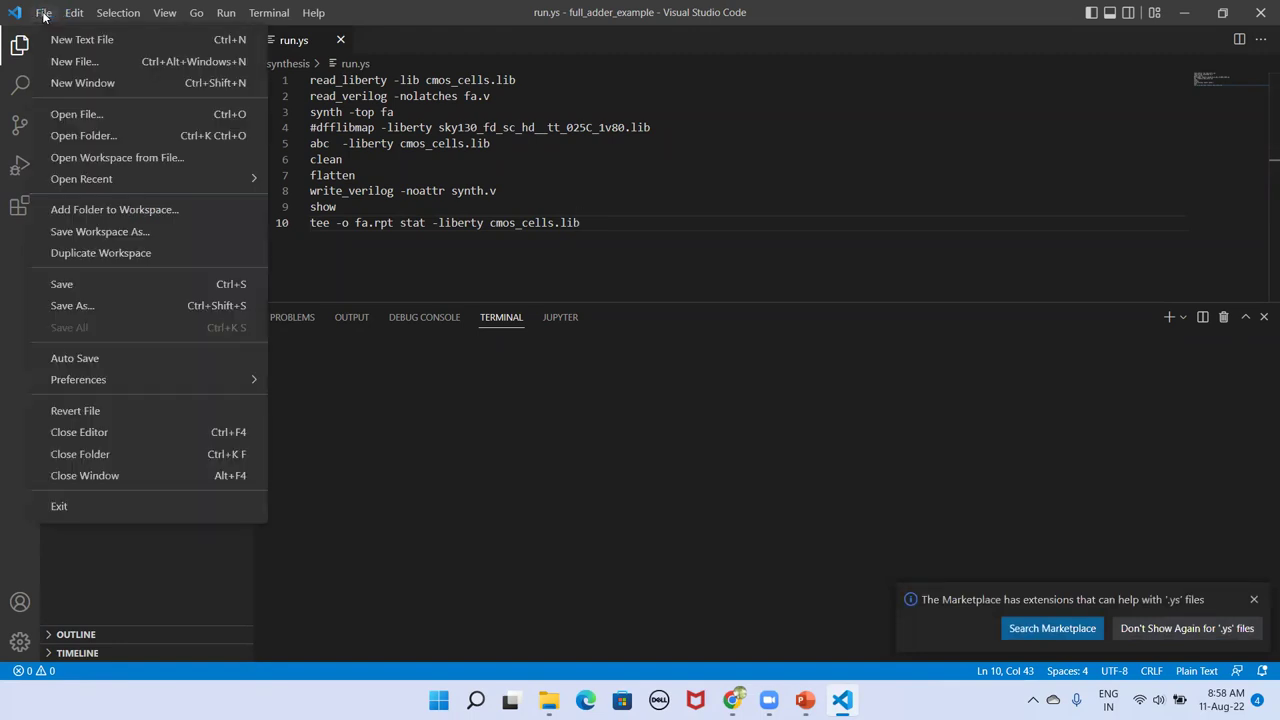
click(90, 455)
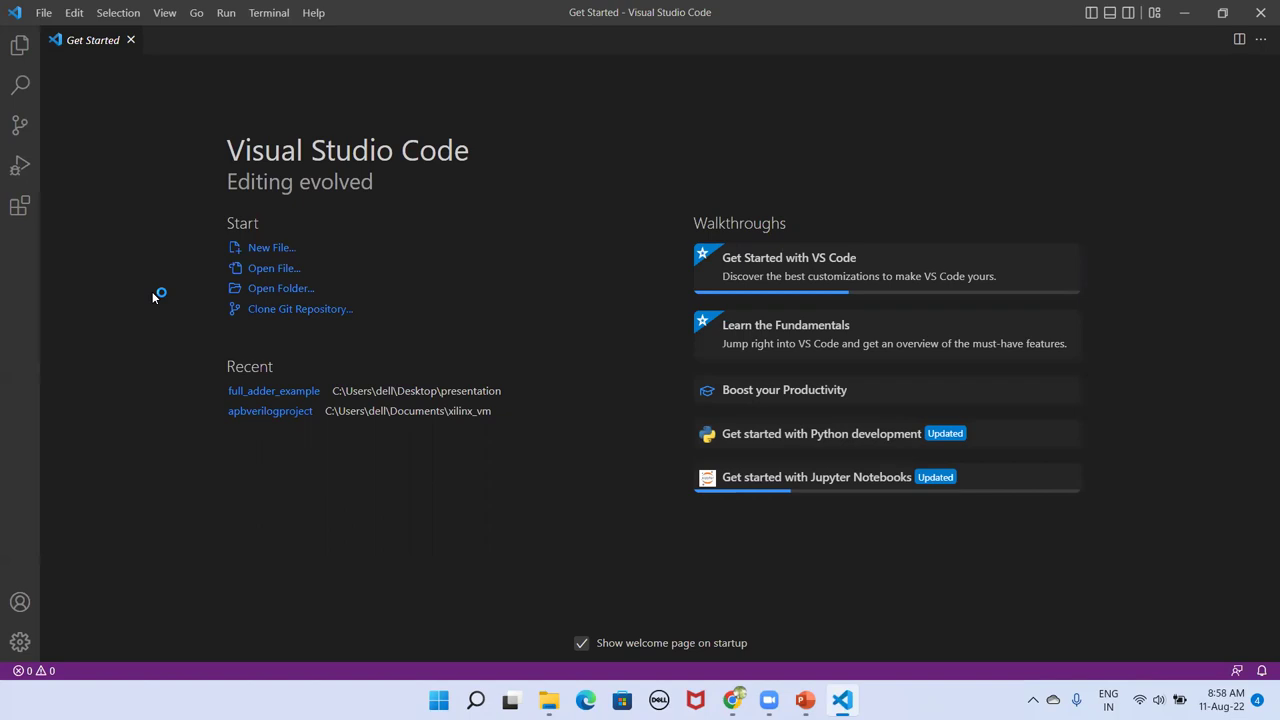
Switch to the yosys.pptx presentation in PowerPoint, view slide 4 on the required VS Code plug-ins, and minimize it
click(805, 700)
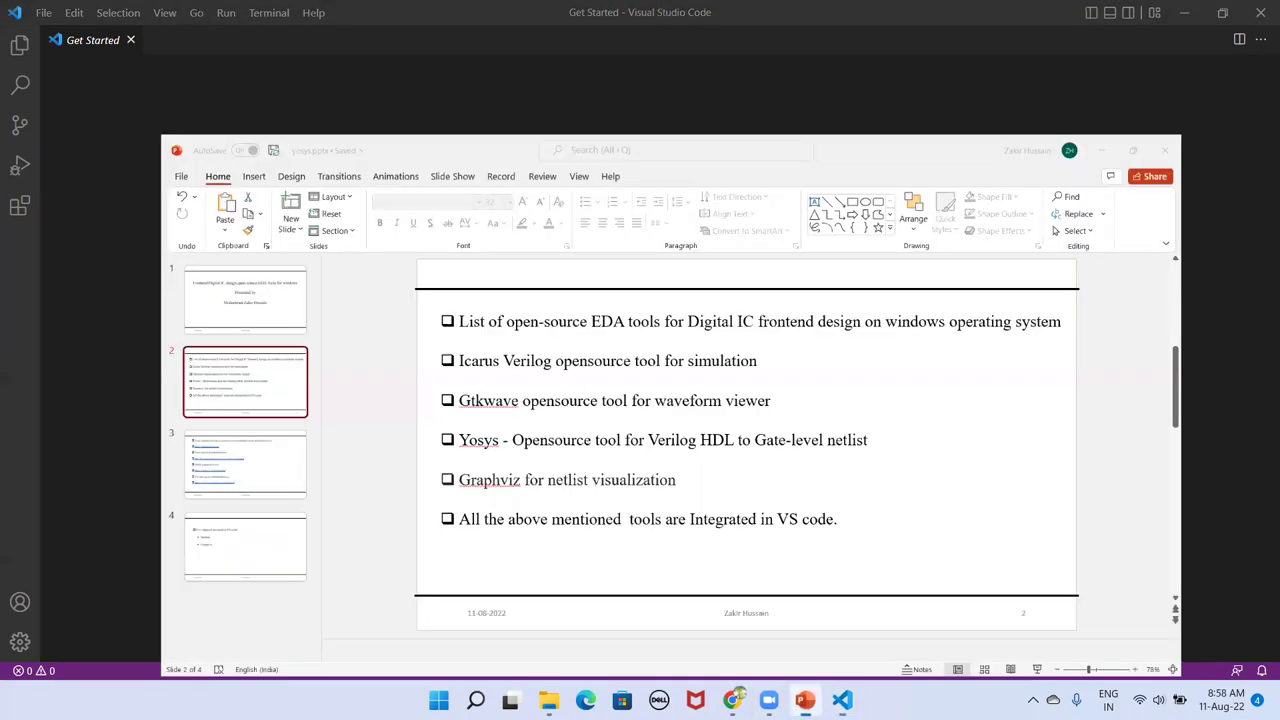
click(114, 529)
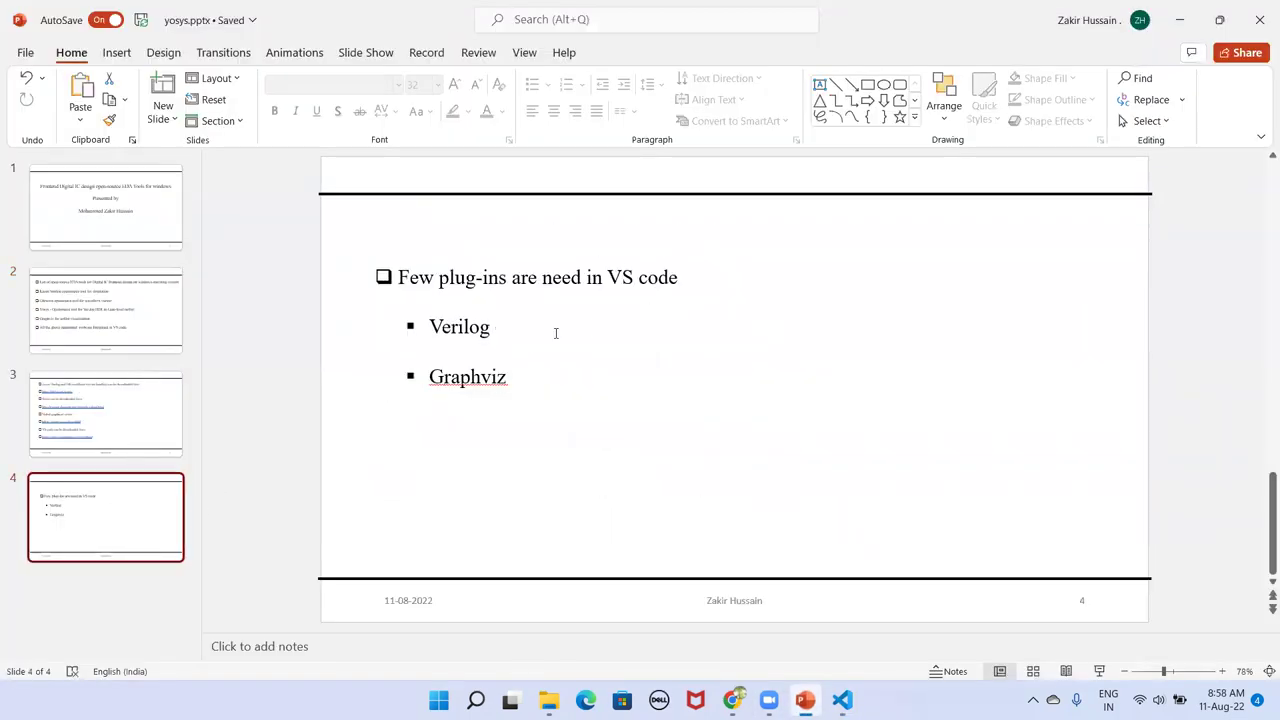
click(1180, 19)
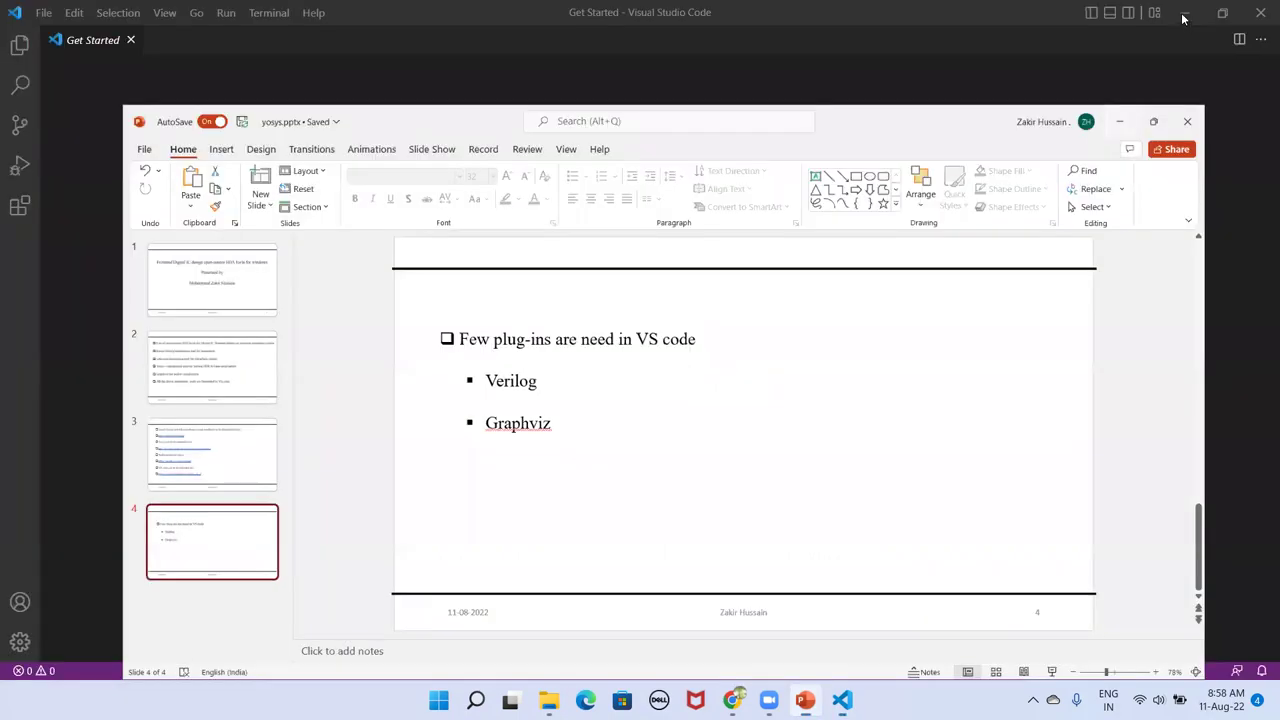
Search the VS Code extensions for "verilog" and open the details of Verilog-HDL/SystemVerilog/Bluespec SystemVerilog
click(19, 207)
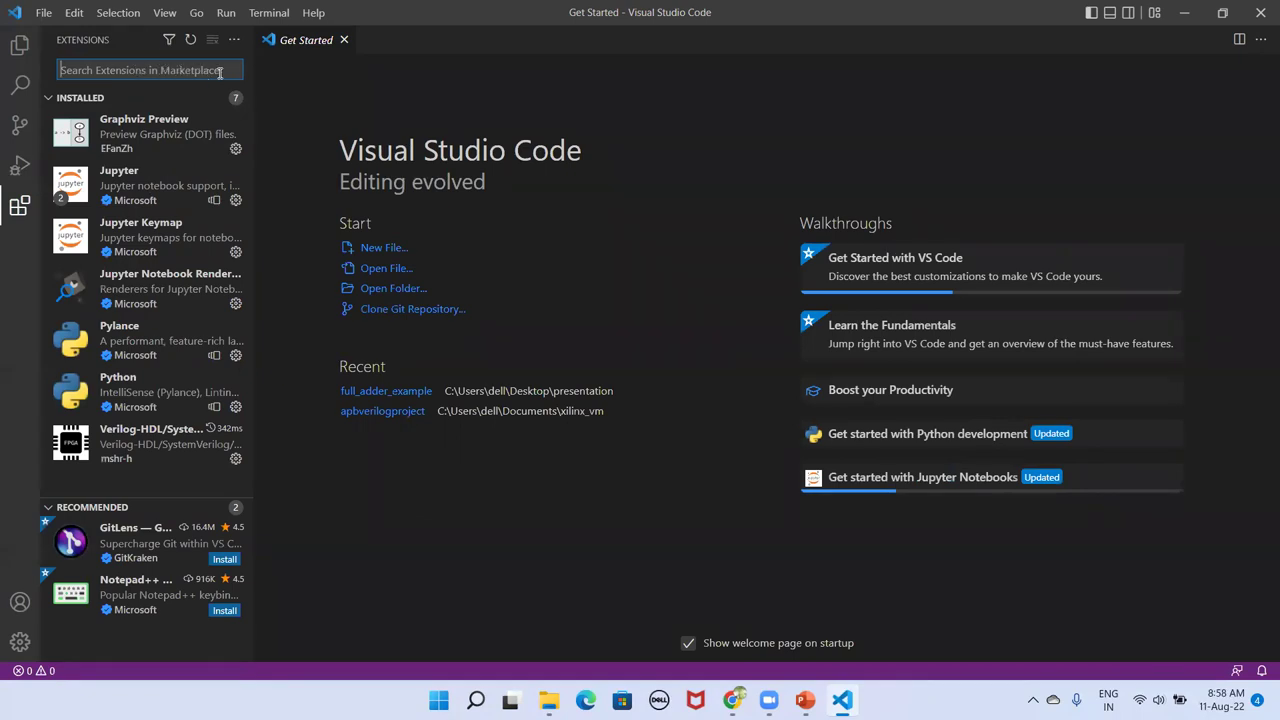
text(verilog)
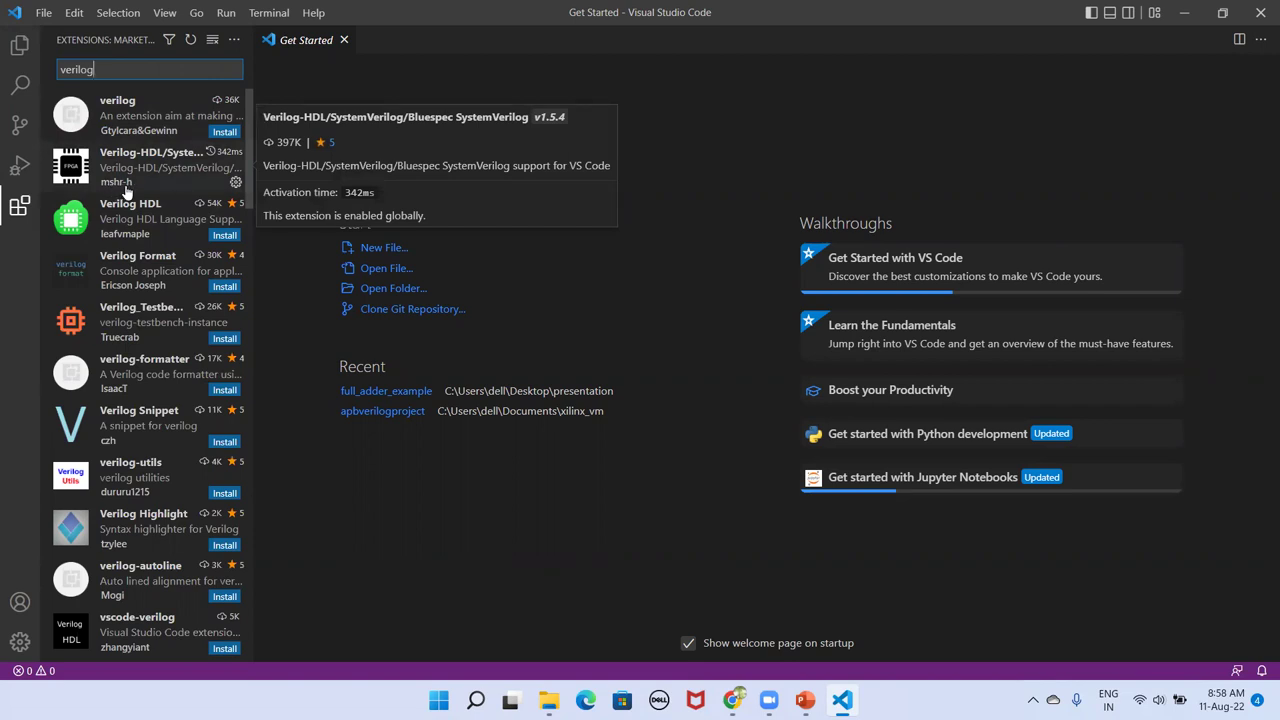
click(76, 168)
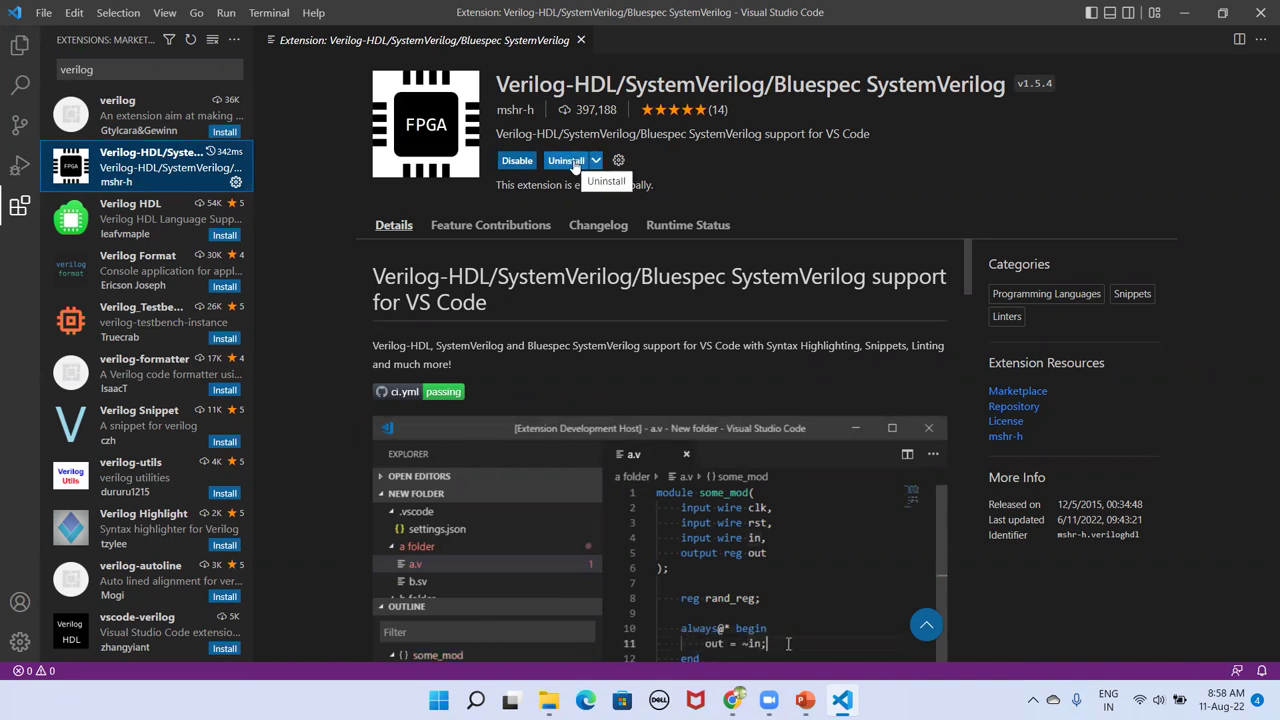
Search the extensions for "graphviz" instead and open the details of Graphviz Preview
click(133, 70)
key(BackSpace)
key(BackSpace)
key(BackSpace)
key(BackSpace)
key(BackSpace)
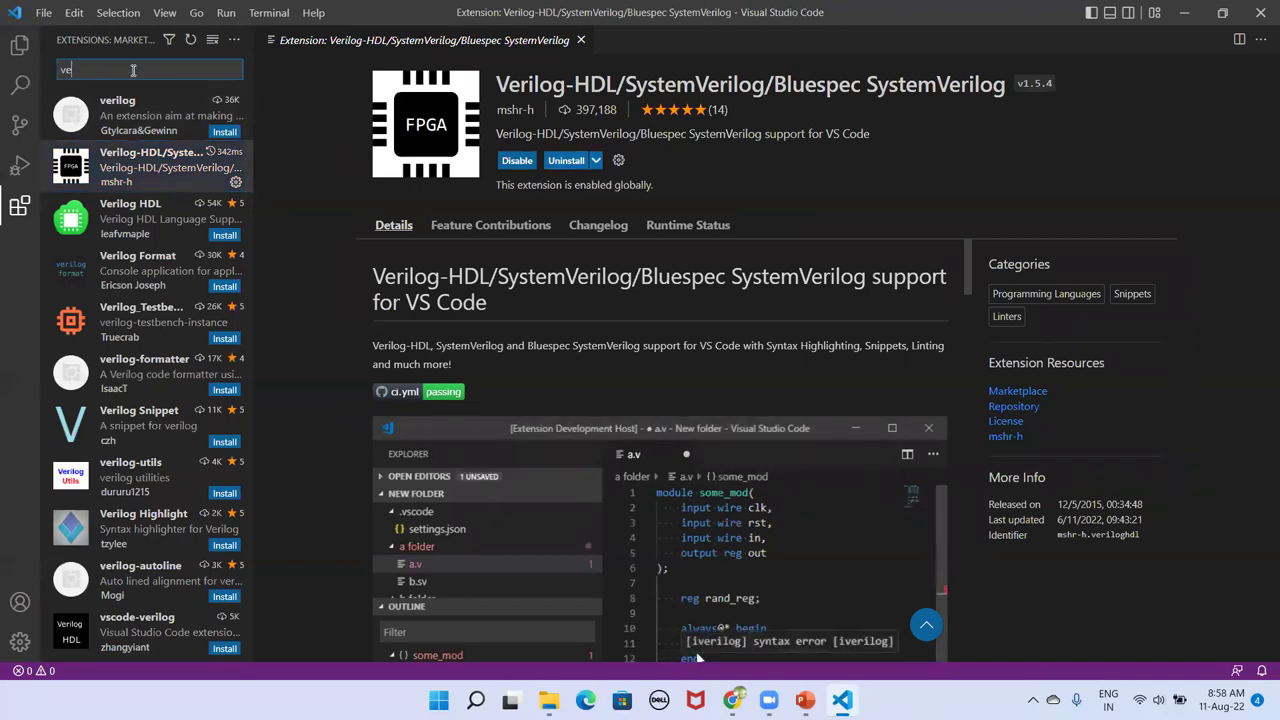
text(graph)
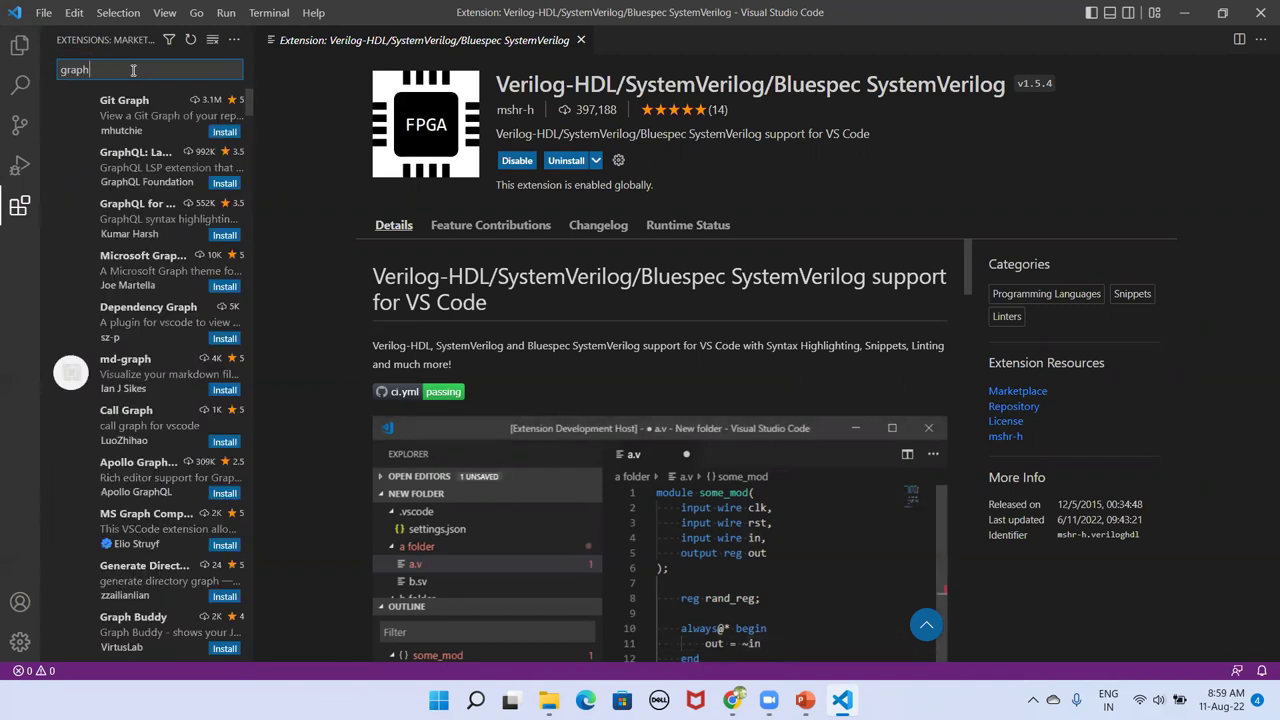
text(viz)
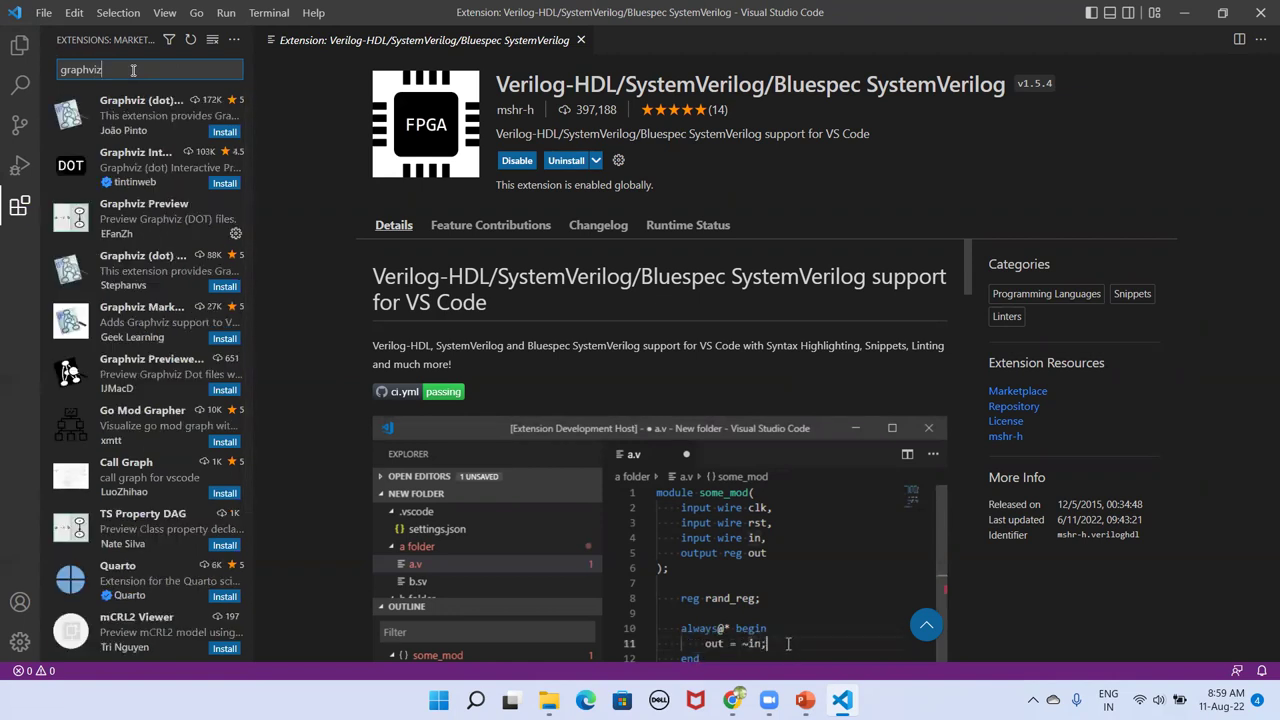
mouse_move(73, 226)
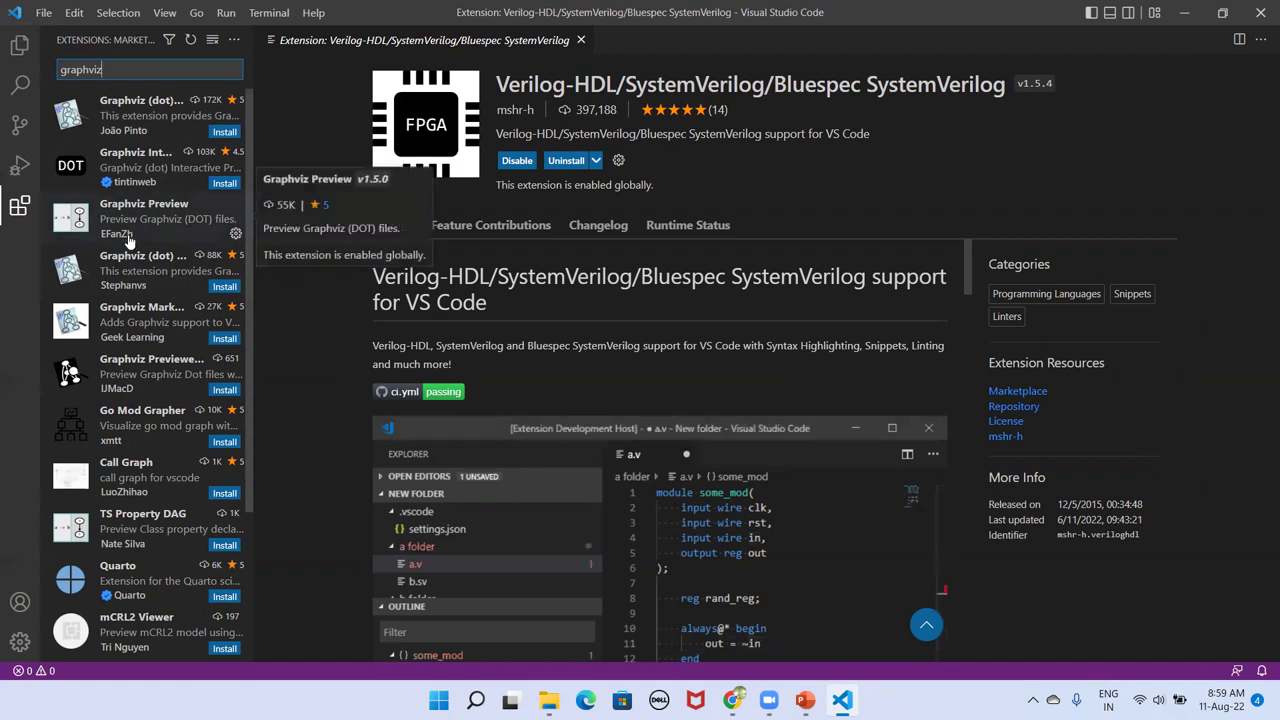
click(75, 226)
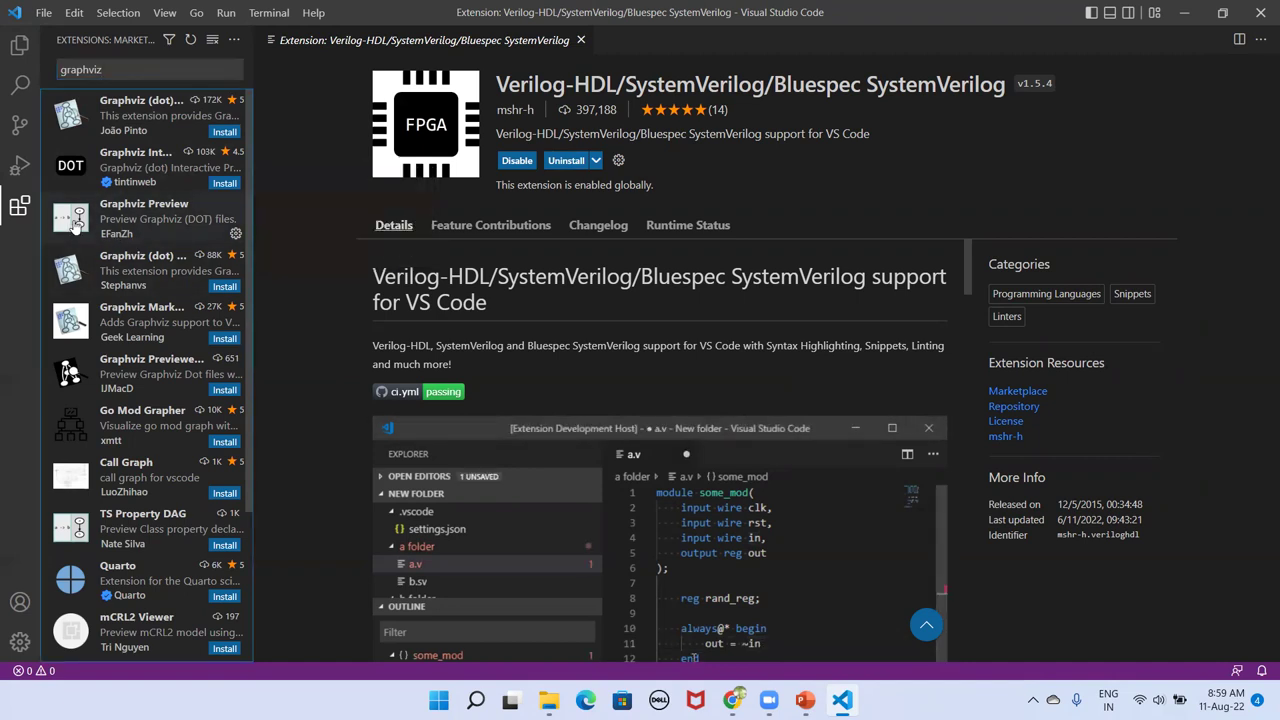
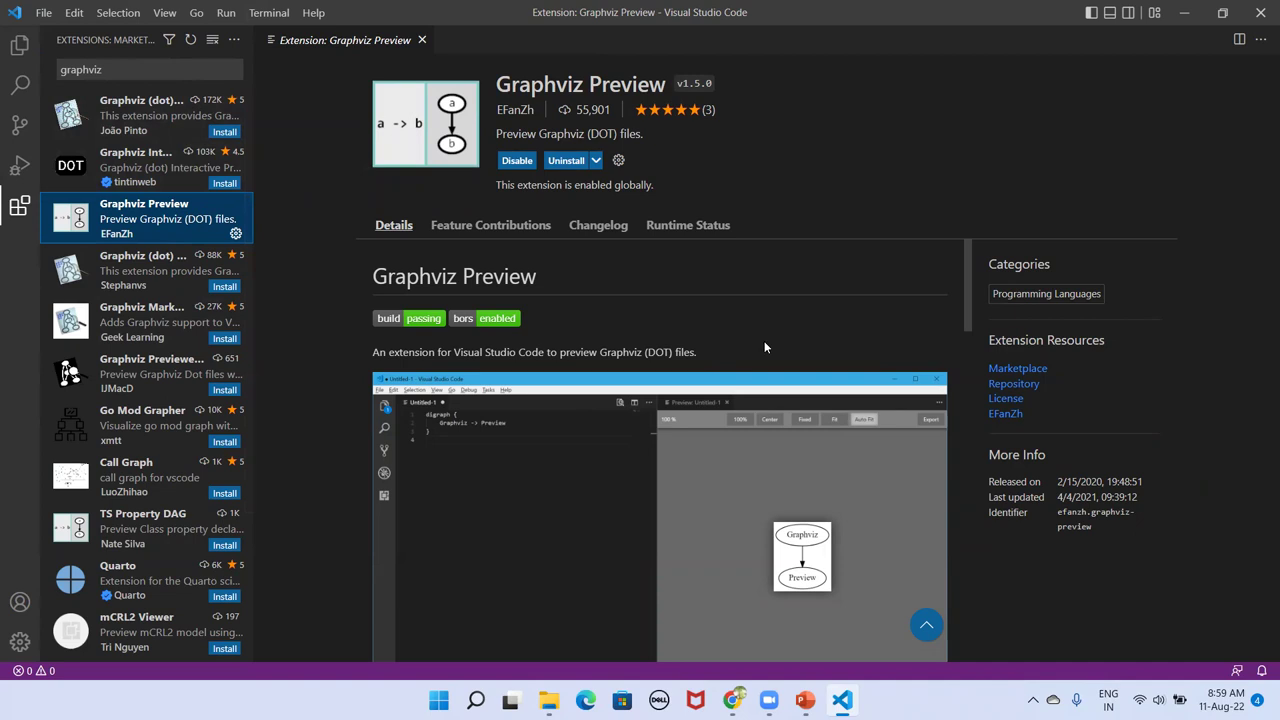
Close Visual Studio Code, open the presentation folder on the desktop, and select the full_adder_example folder
click(1261, 14)
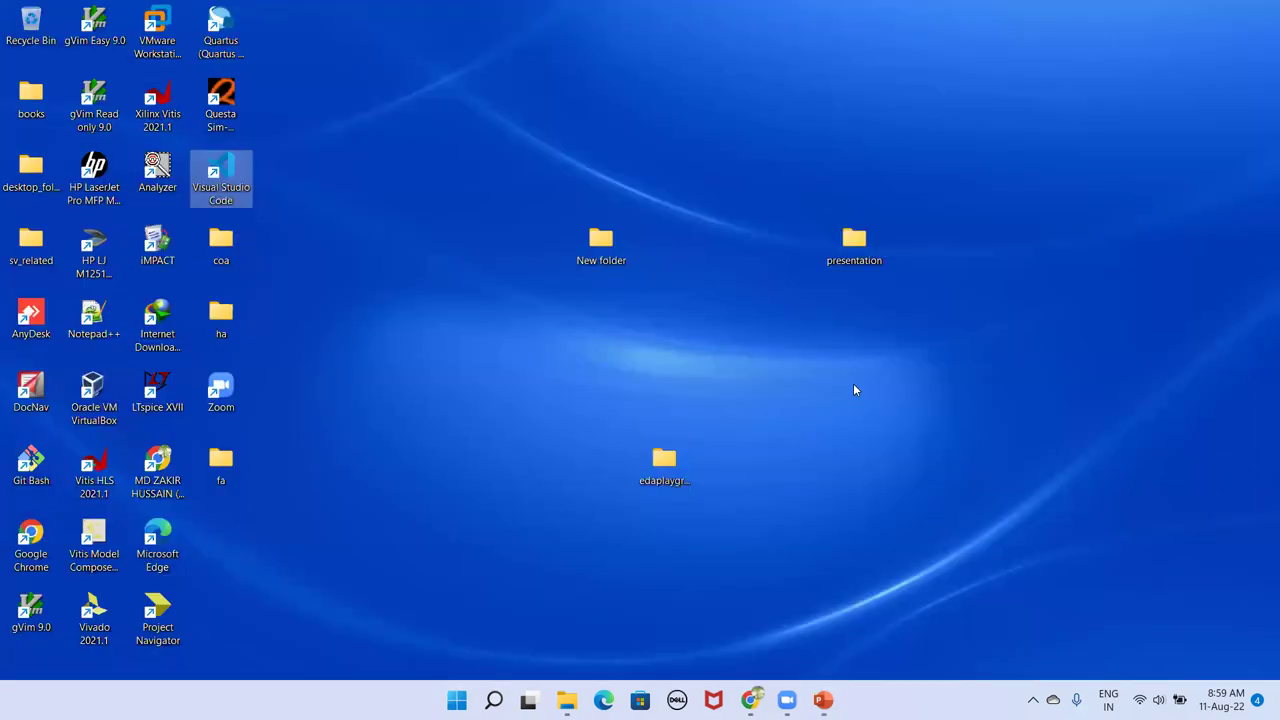
double_click(855, 240)
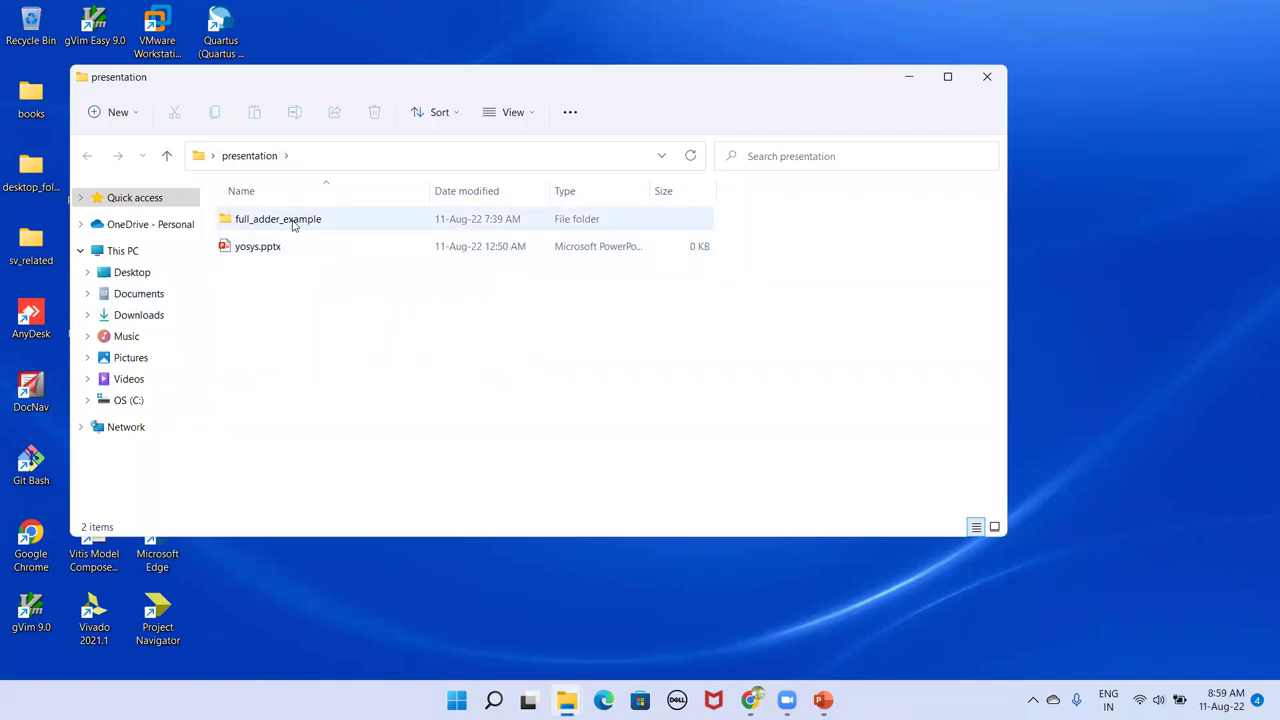
mouse_move(281, 225)
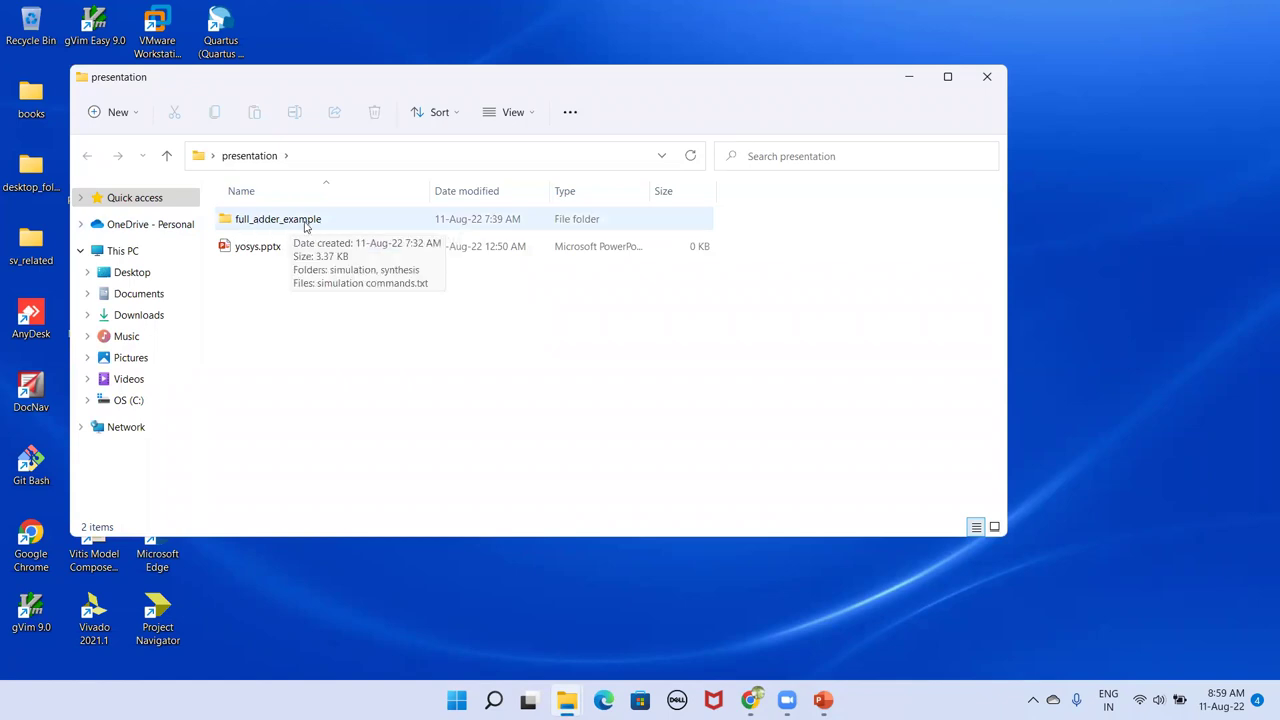
click(266, 226)
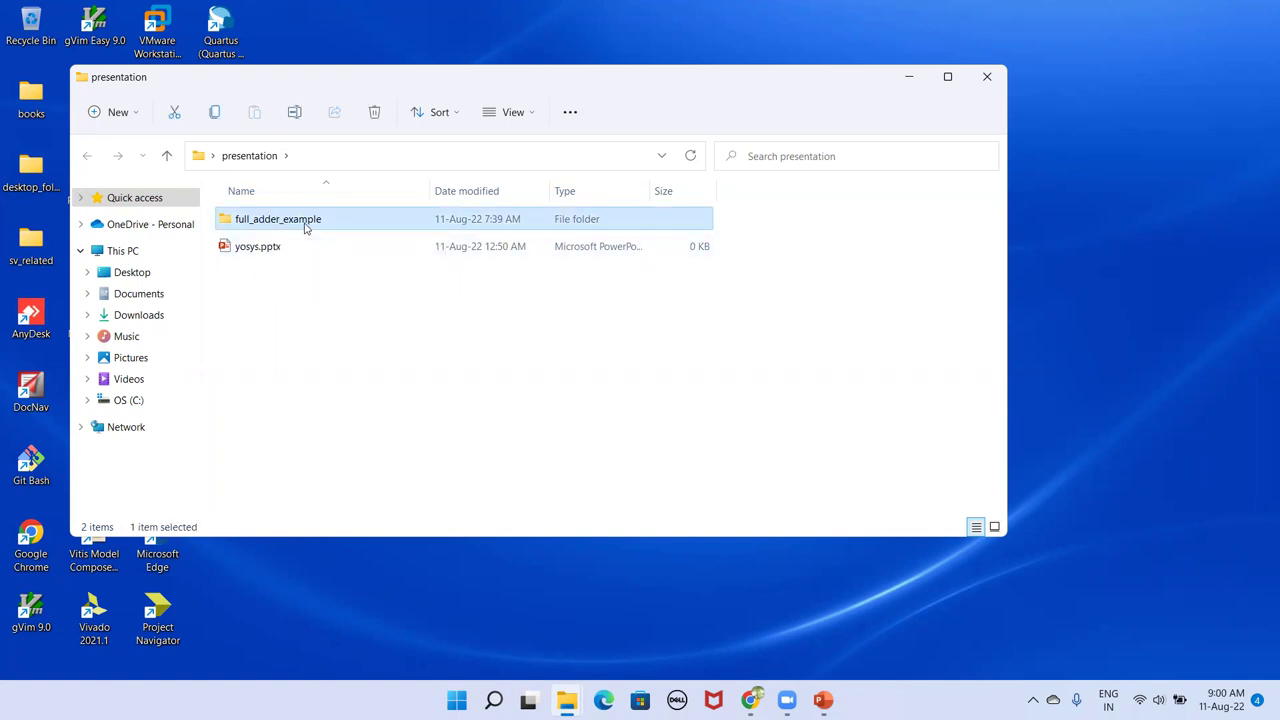
Rename the full_adder_example folder as "full_adder example", with a space in place of the second underscore
click(284, 225)
click(284, 220)
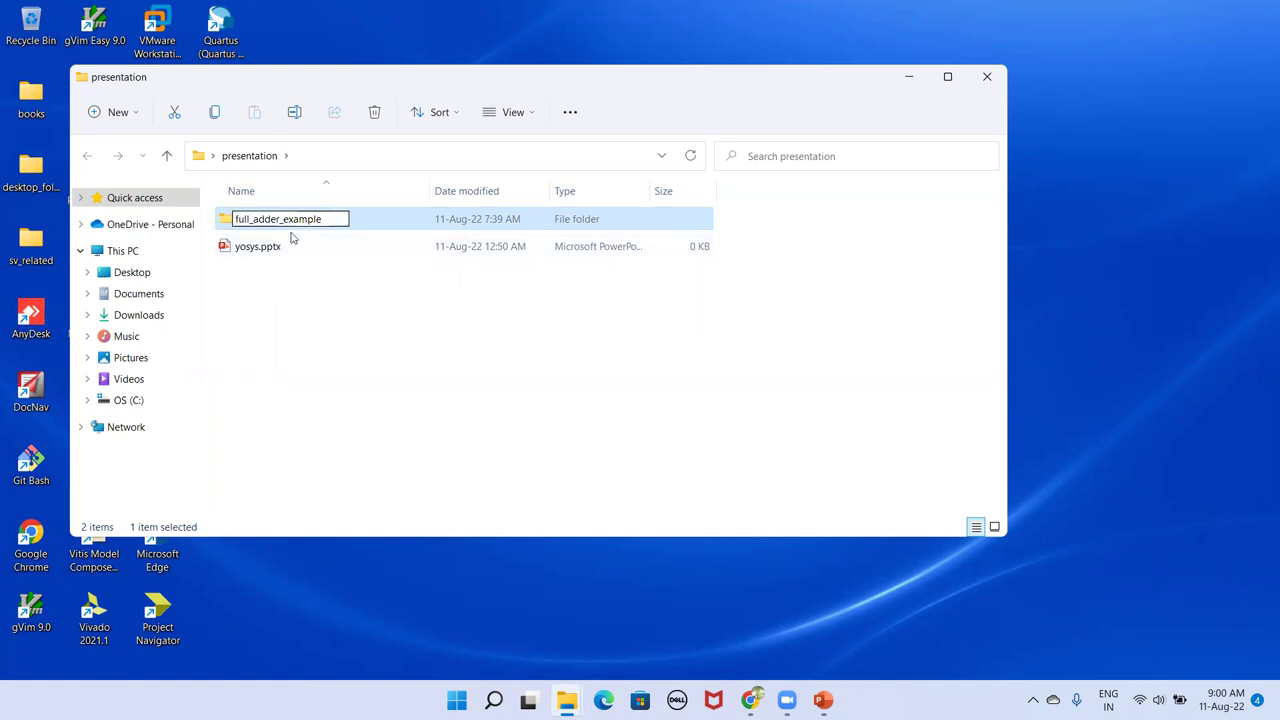
key(BackSpace)
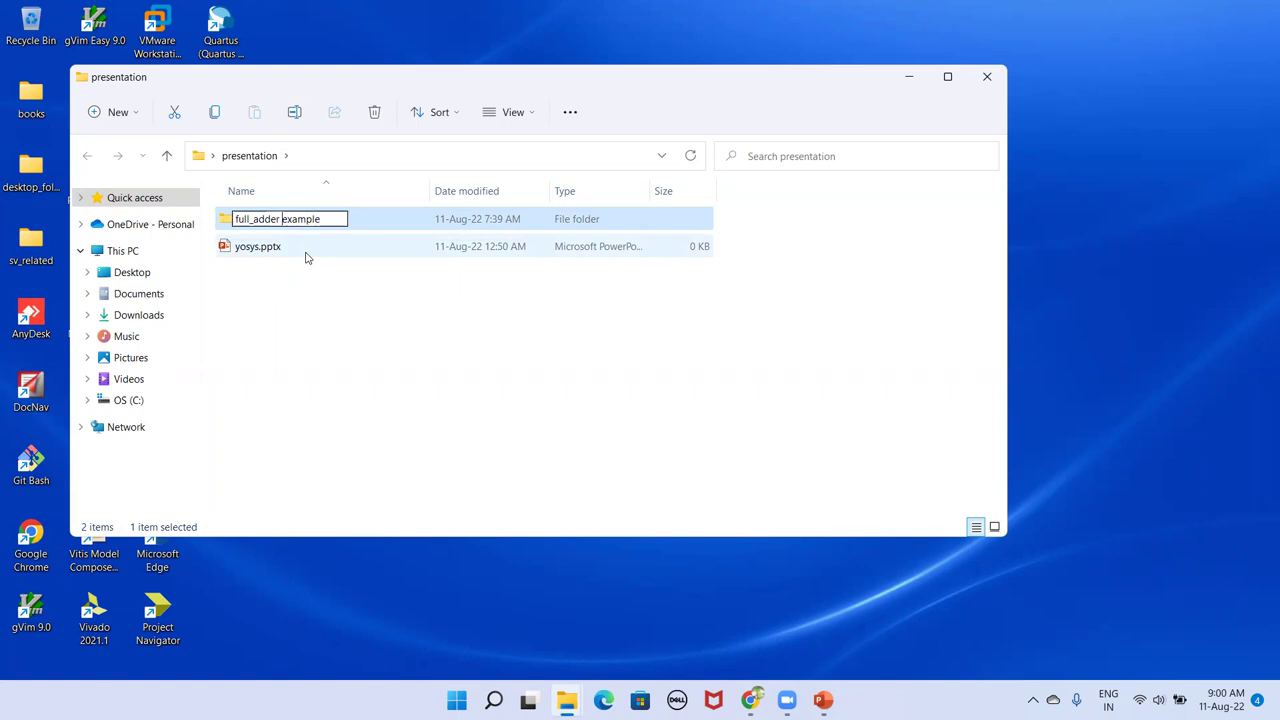
click(340, 355)
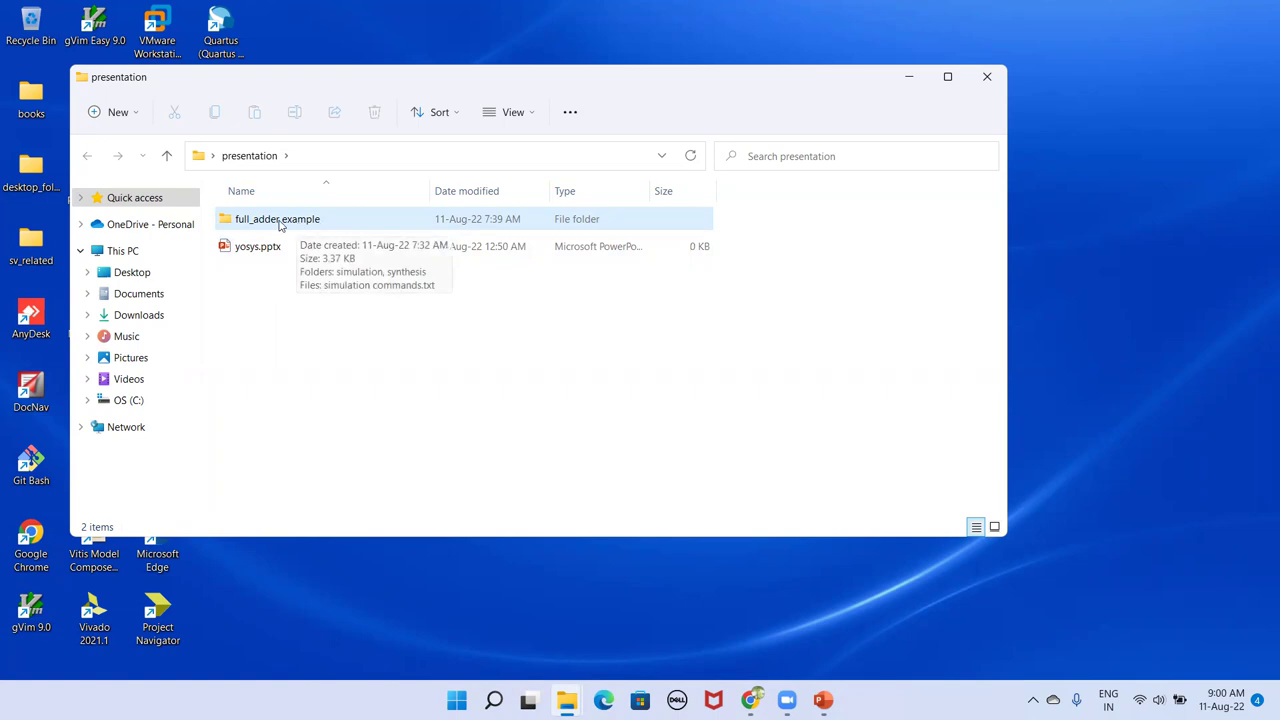
Rename the folder back to "full_adder_example" by replacing the space with an underscore
click(300, 226)
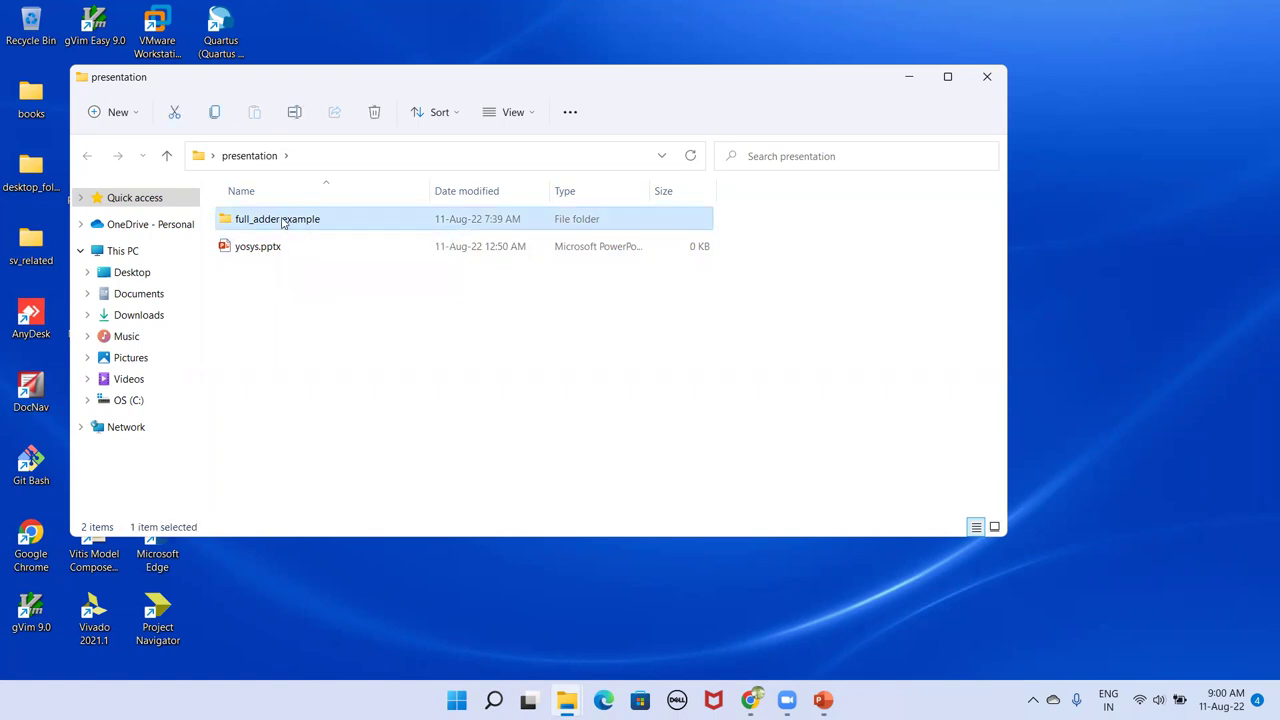
click(283, 222)
click(283, 220)
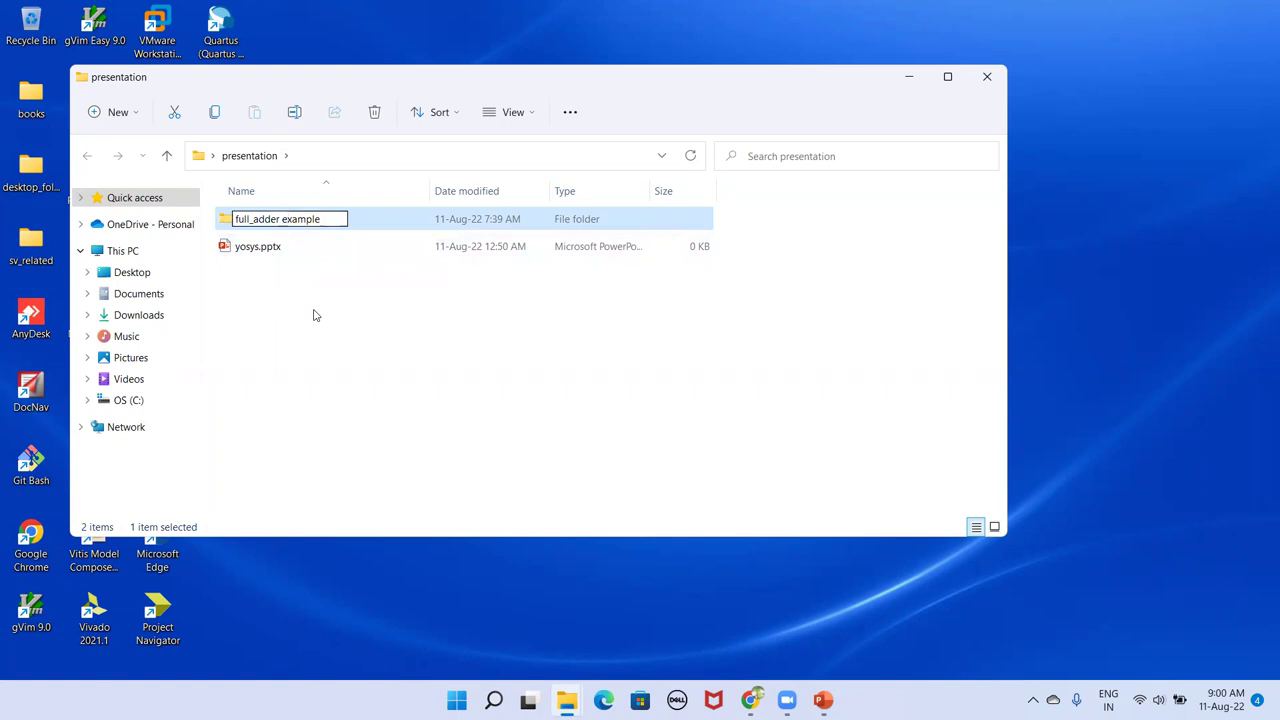
key(BackSpace)
text(_)
click(313, 315)
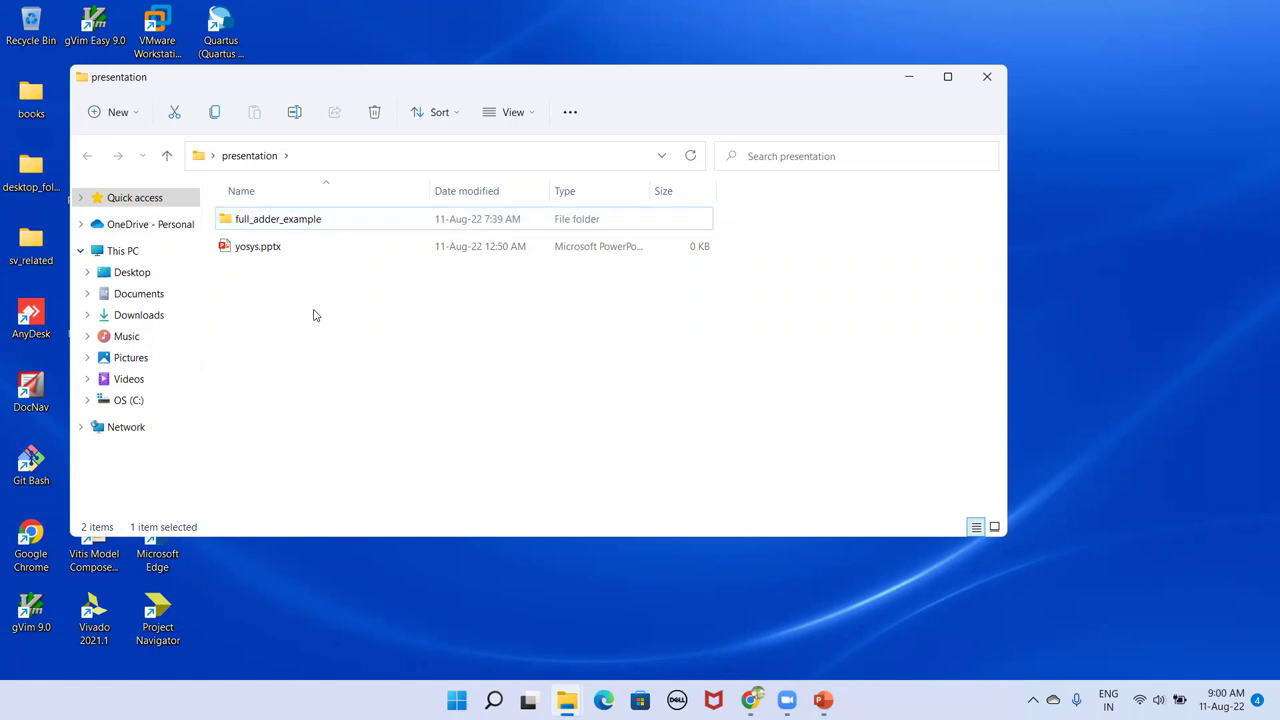
Open the simulation folder inside full_adder_example and select the fa.v design file
double_click(305, 227)
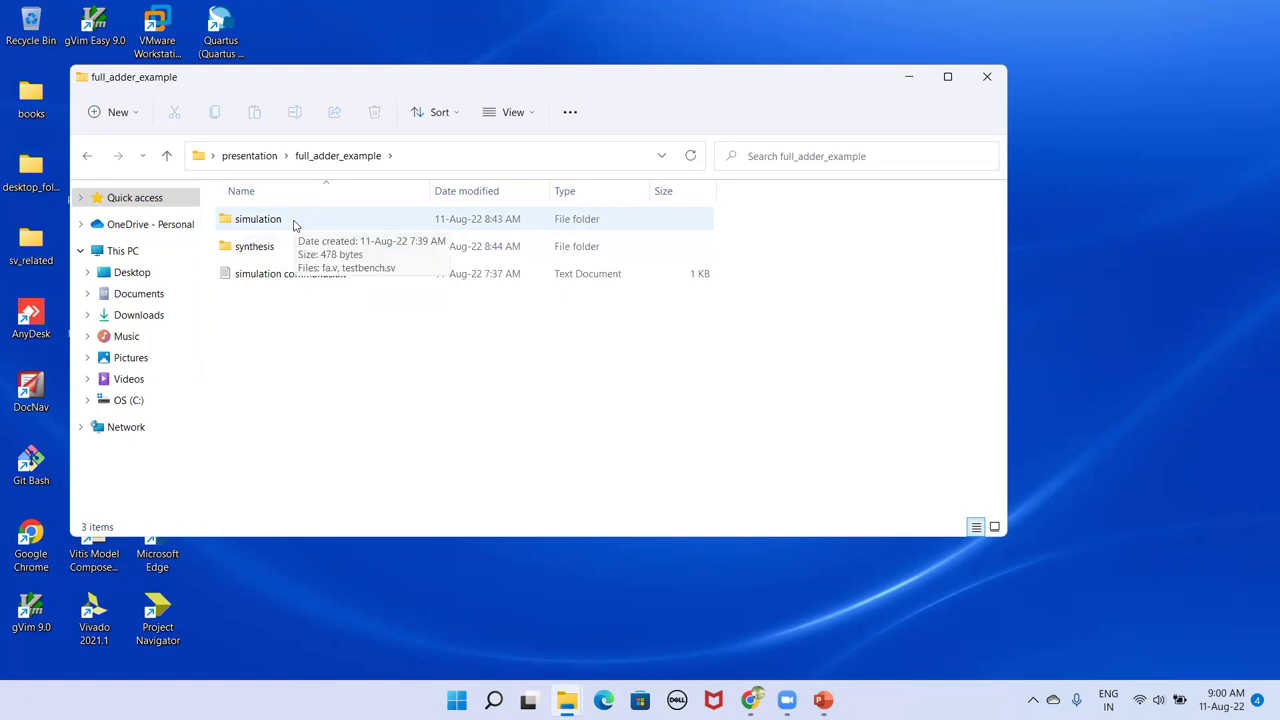
double_click(294, 221)
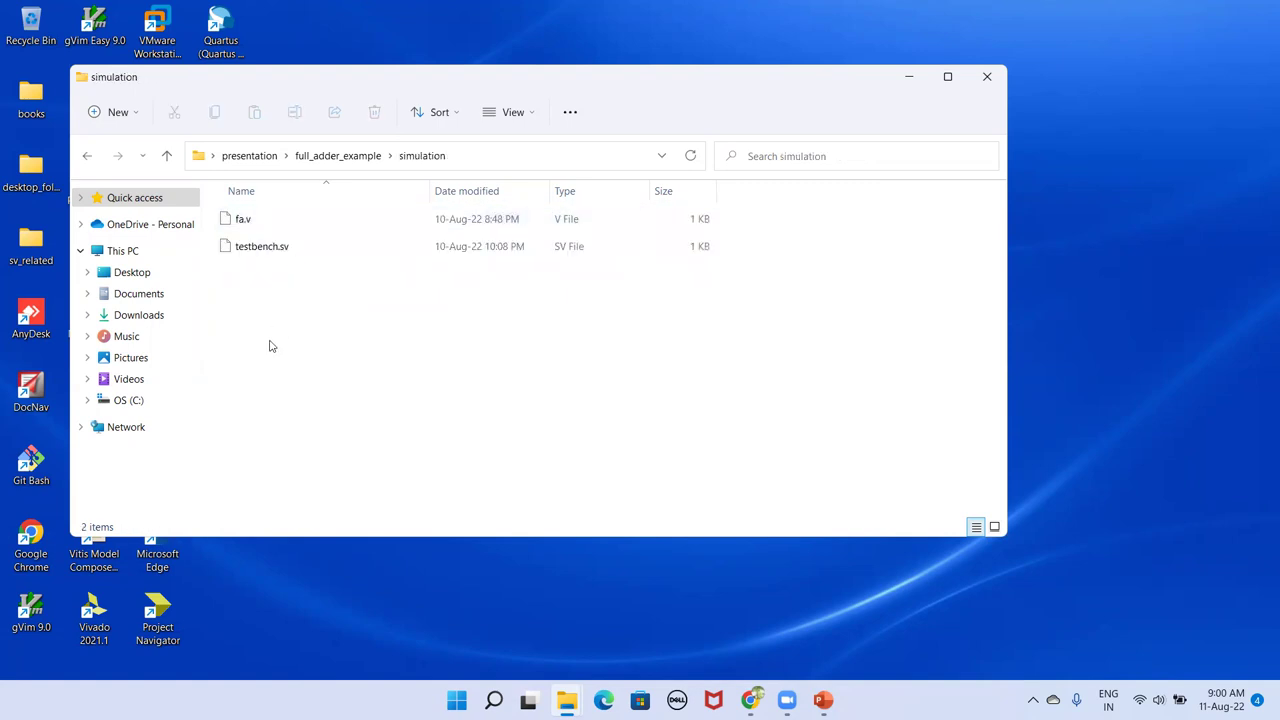
click(268, 221)
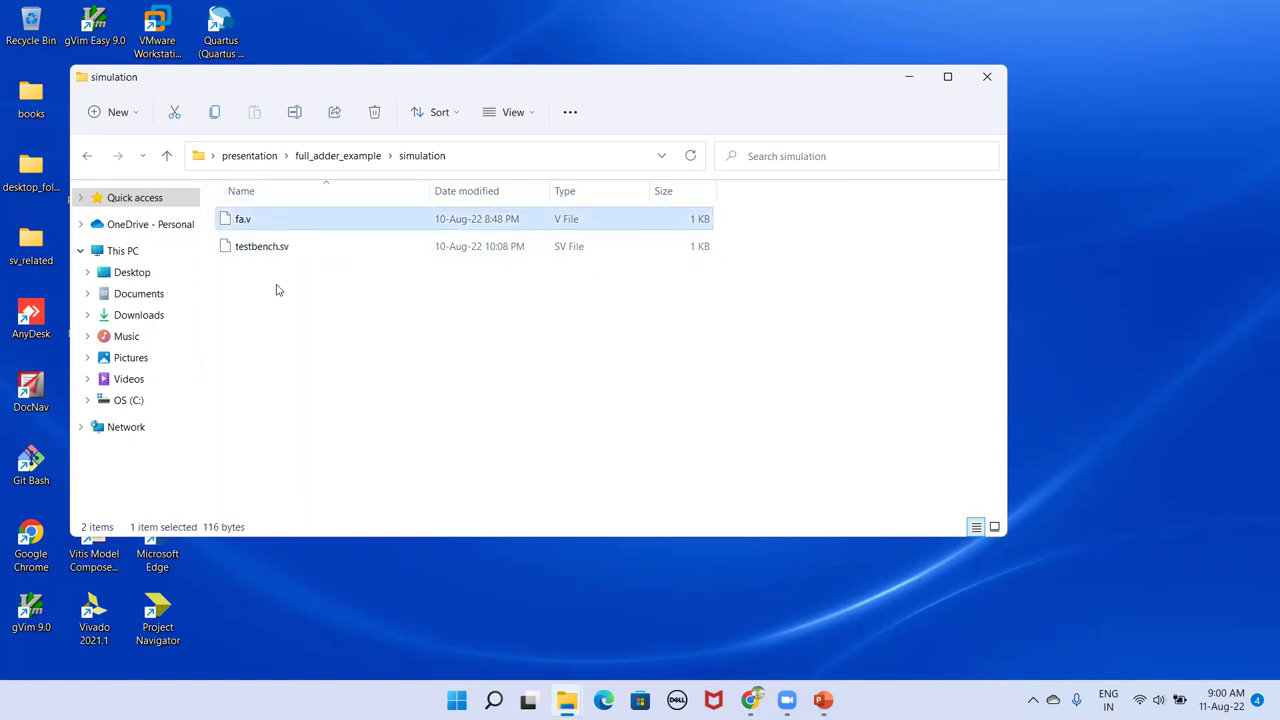
Rename testbench.sv as testbench.v and accept the file extension change
click(268, 248)
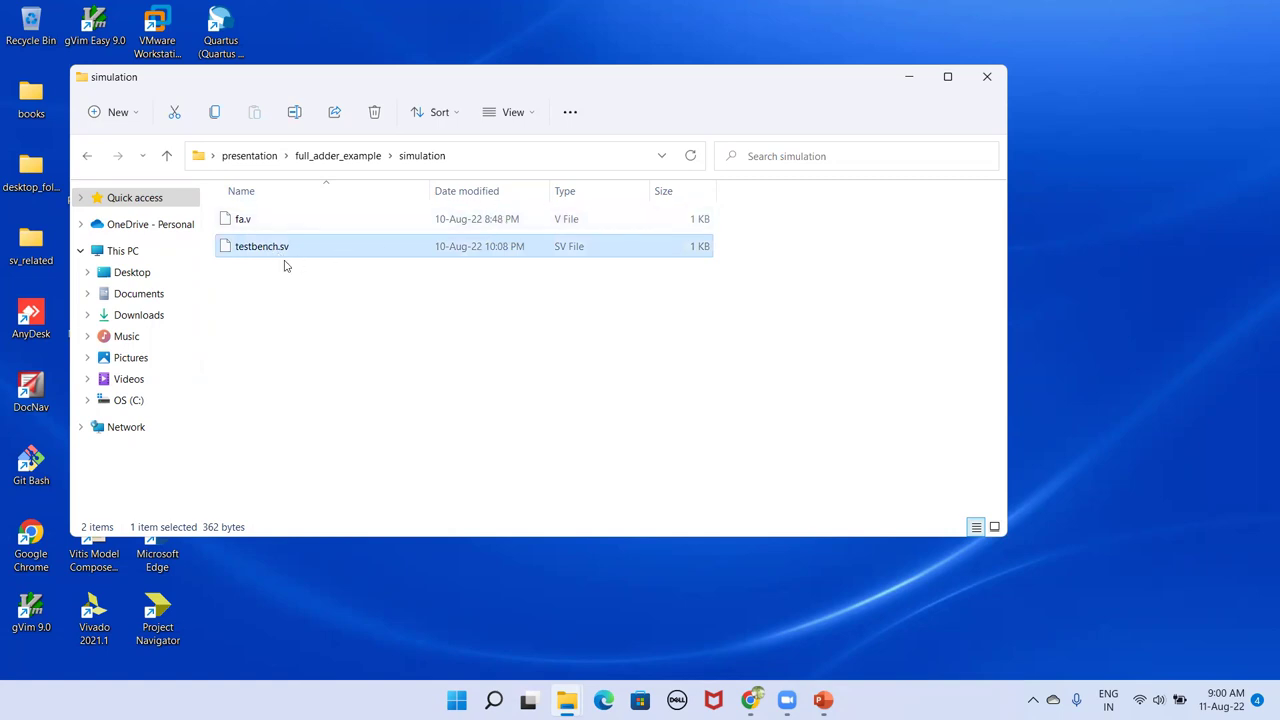
click(301, 248)
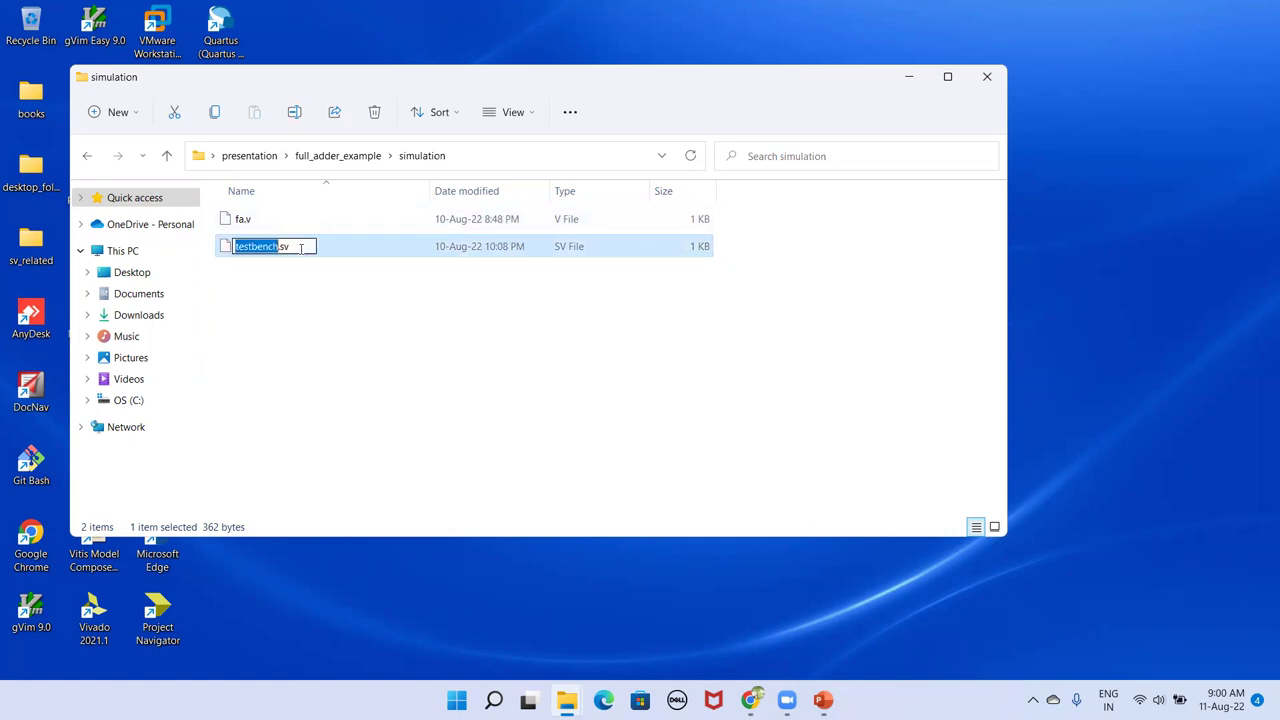
click(284, 246)
key(BackSpace)
click(325, 313)
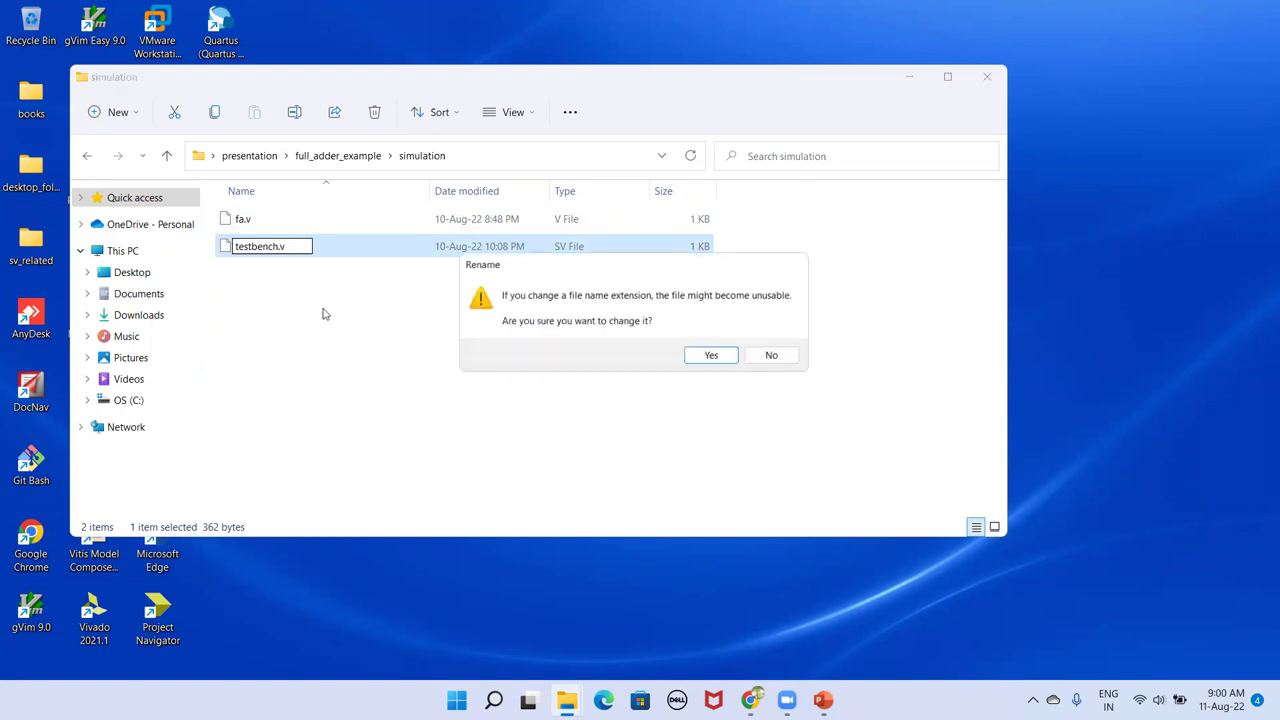
click(730, 362)
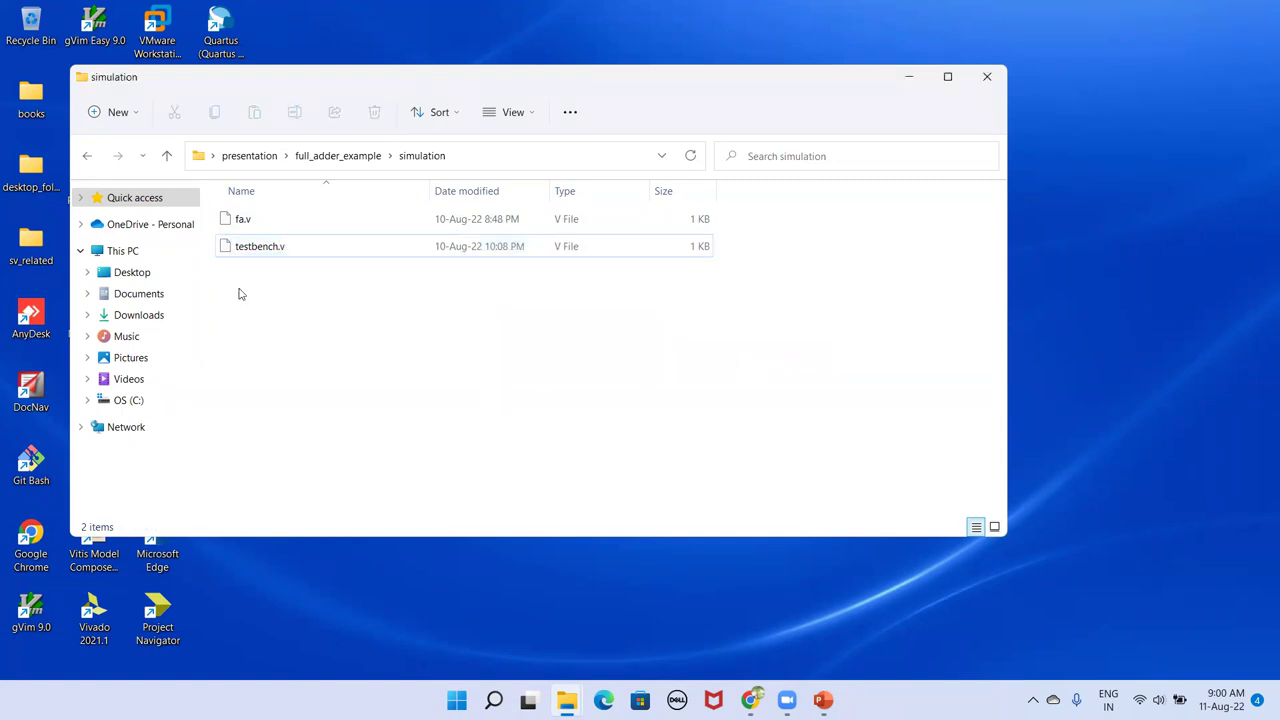
Point out fa.v and testbench.v in the simulation folder, and return to the full_adder_example folder
click(262, 252)
click(254, 222)
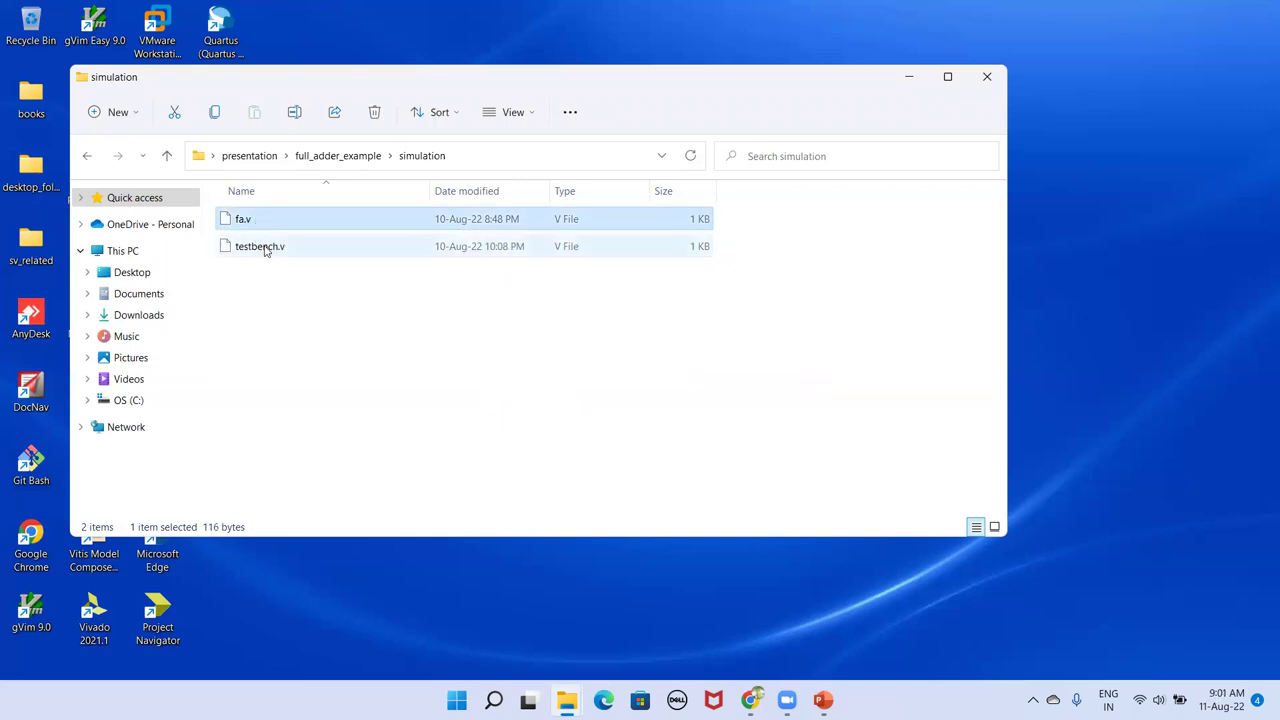
click(265, 250)
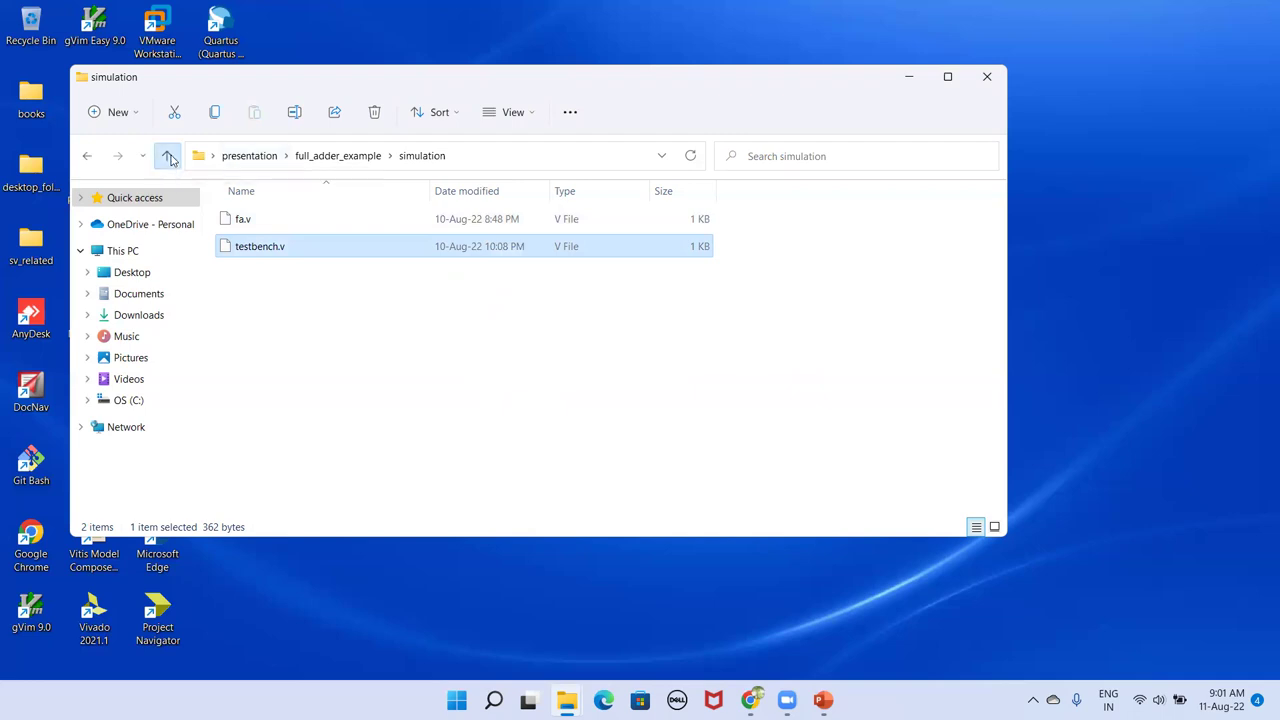
click(168, 157)
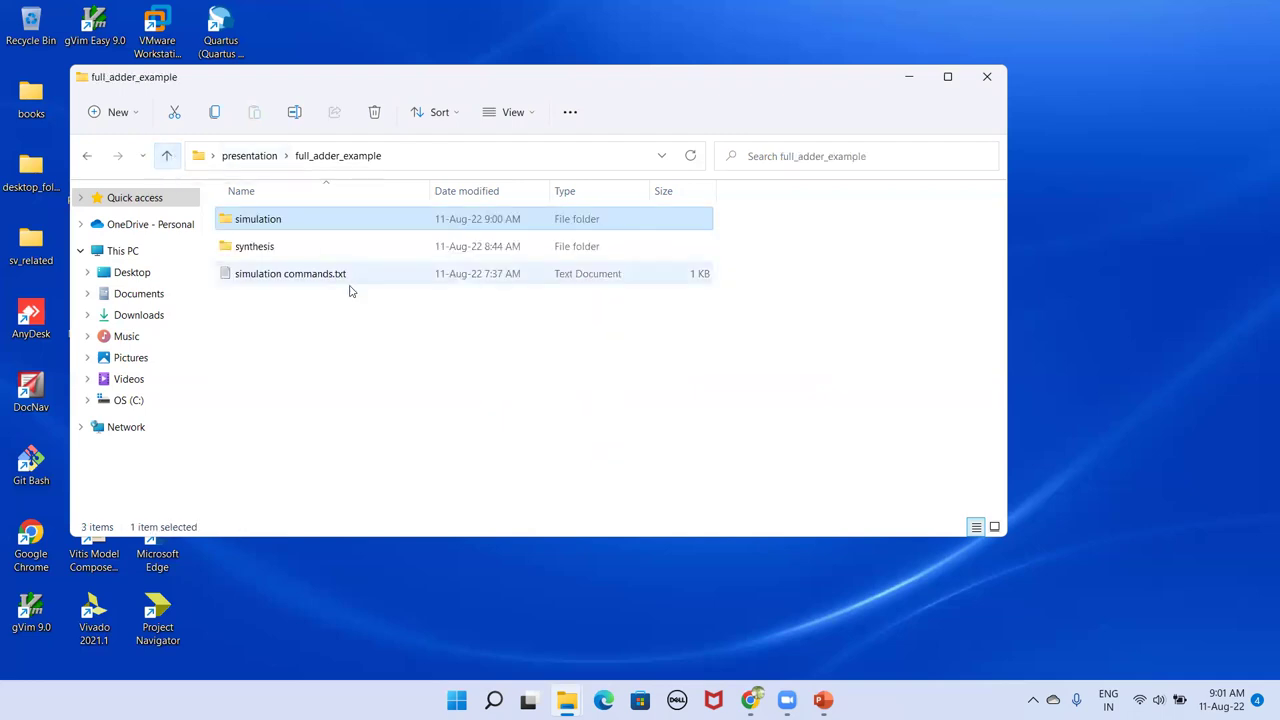
Open the synthesis folder inside full_adder_example and permanently delete synth.v
double_click(265, 246)
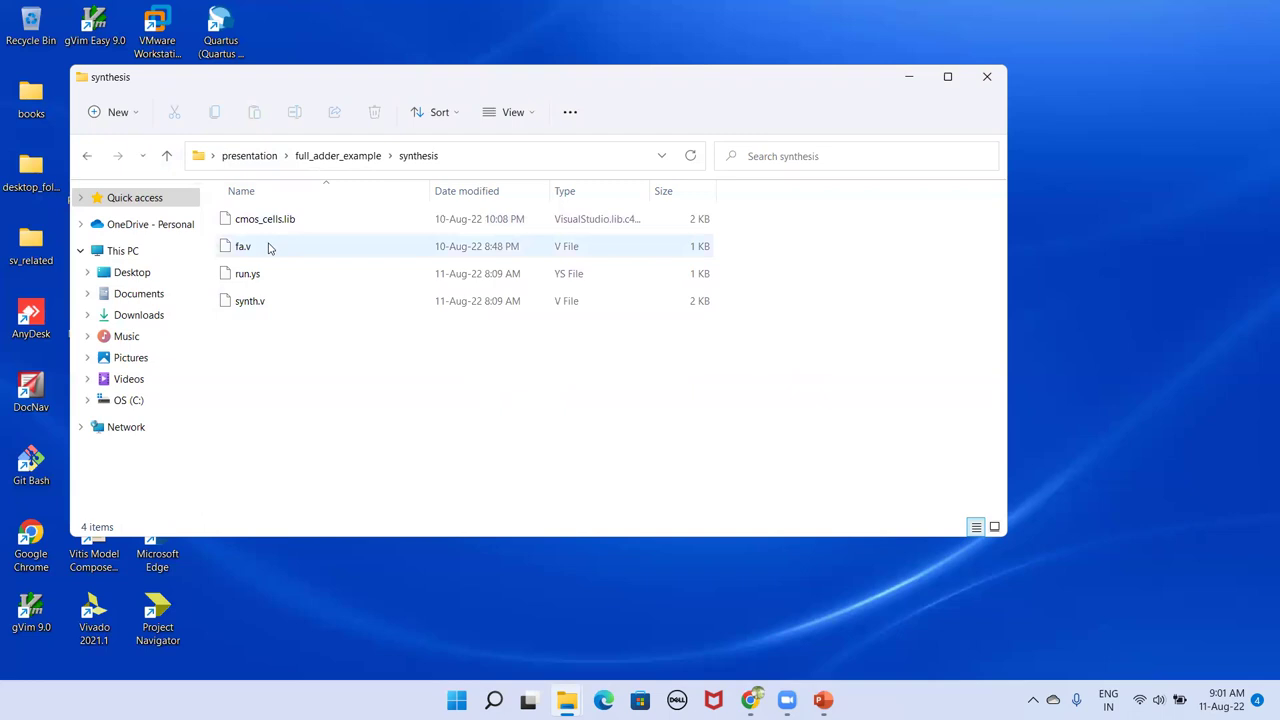
click(255, 304)
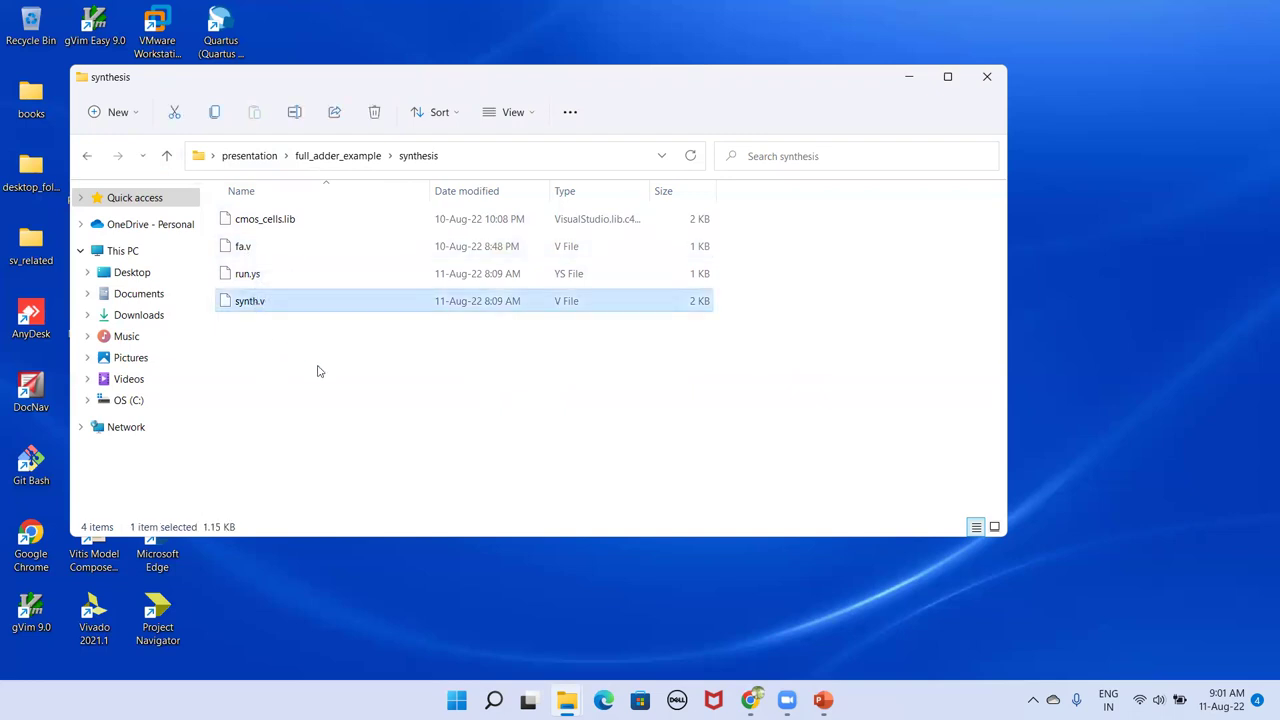
key(shift+Delete)
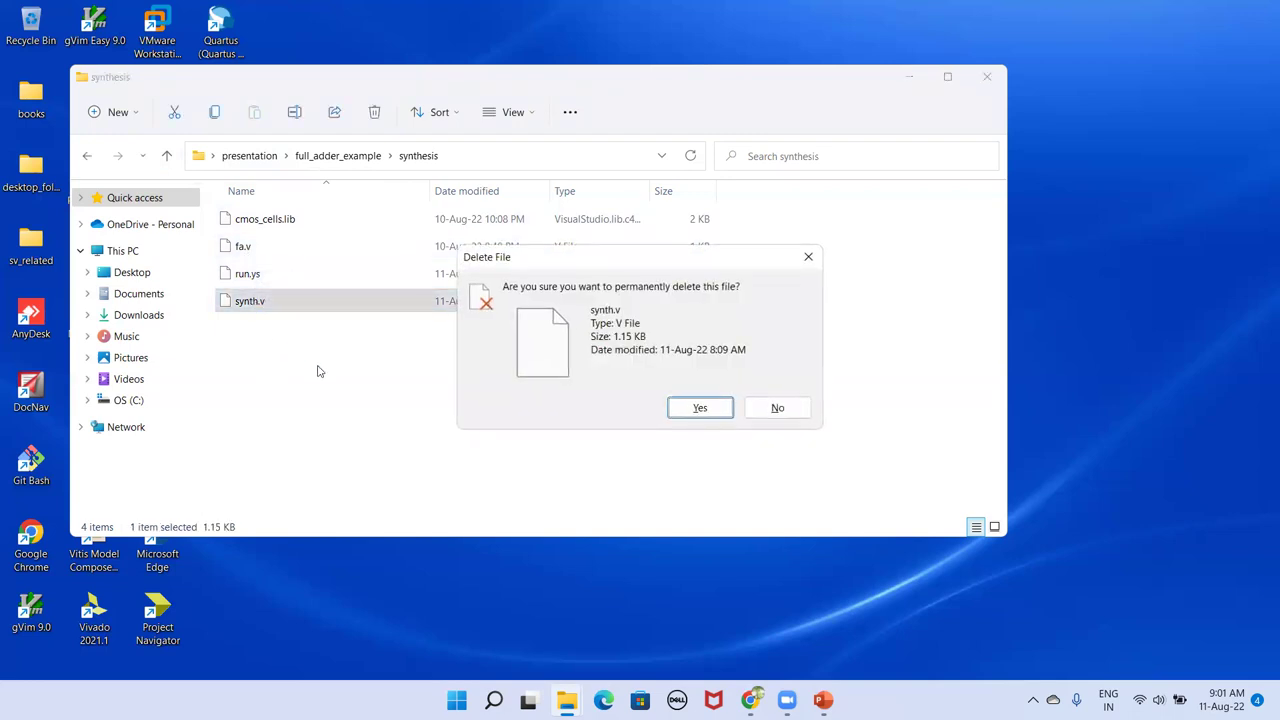
click(699, 408)
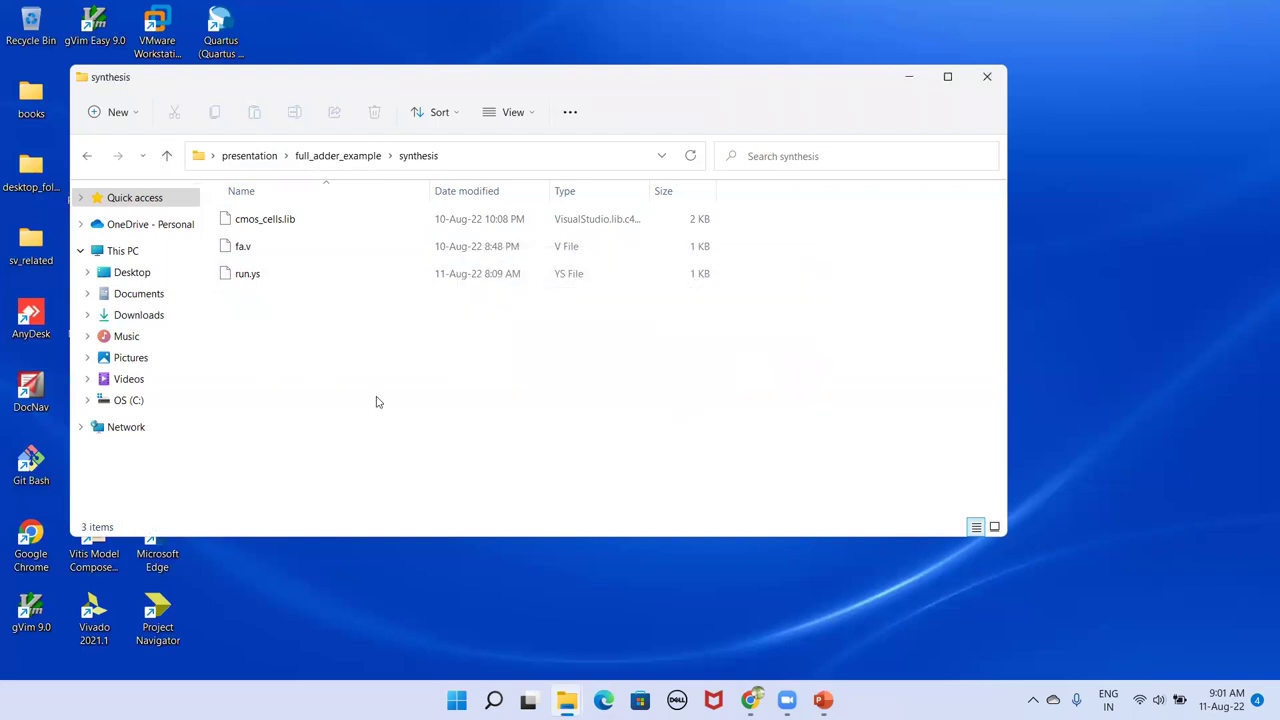
Point out the cmos_cells.lib library file and the fa.v design file in the synthesis folder
click(268, 223)
click(246, 249)
click(264, 224)
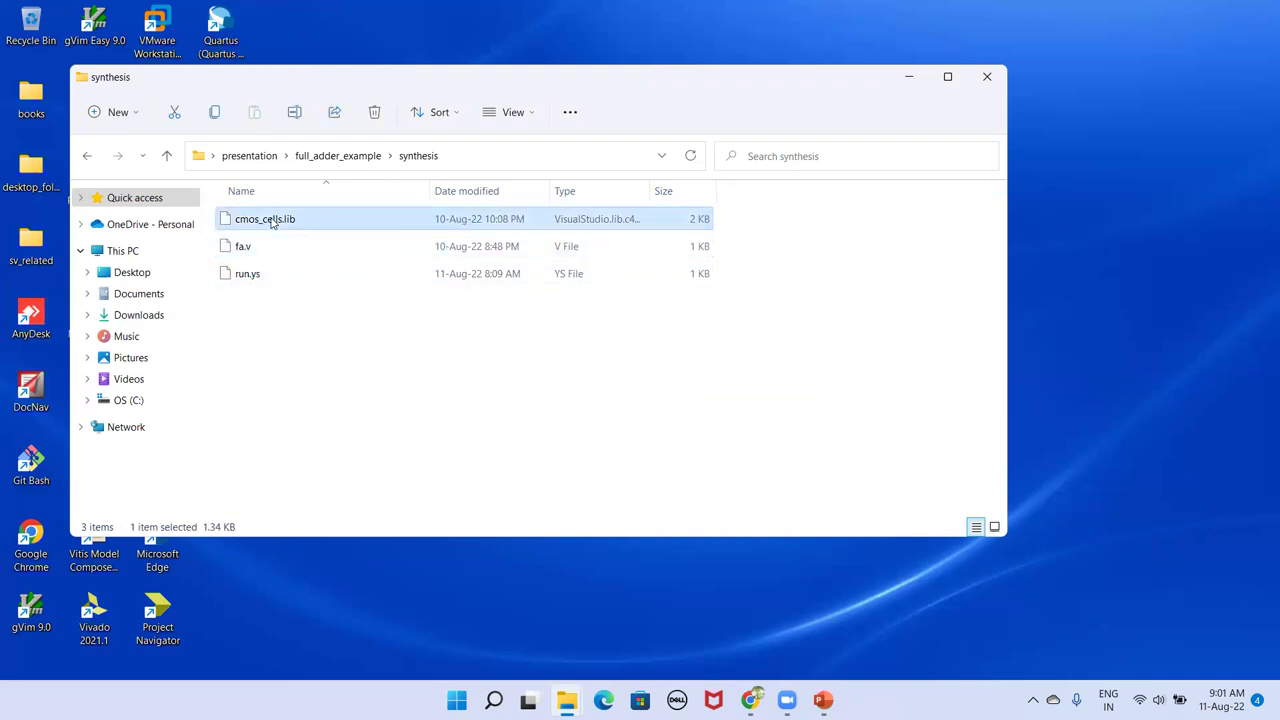
click(247, 251)
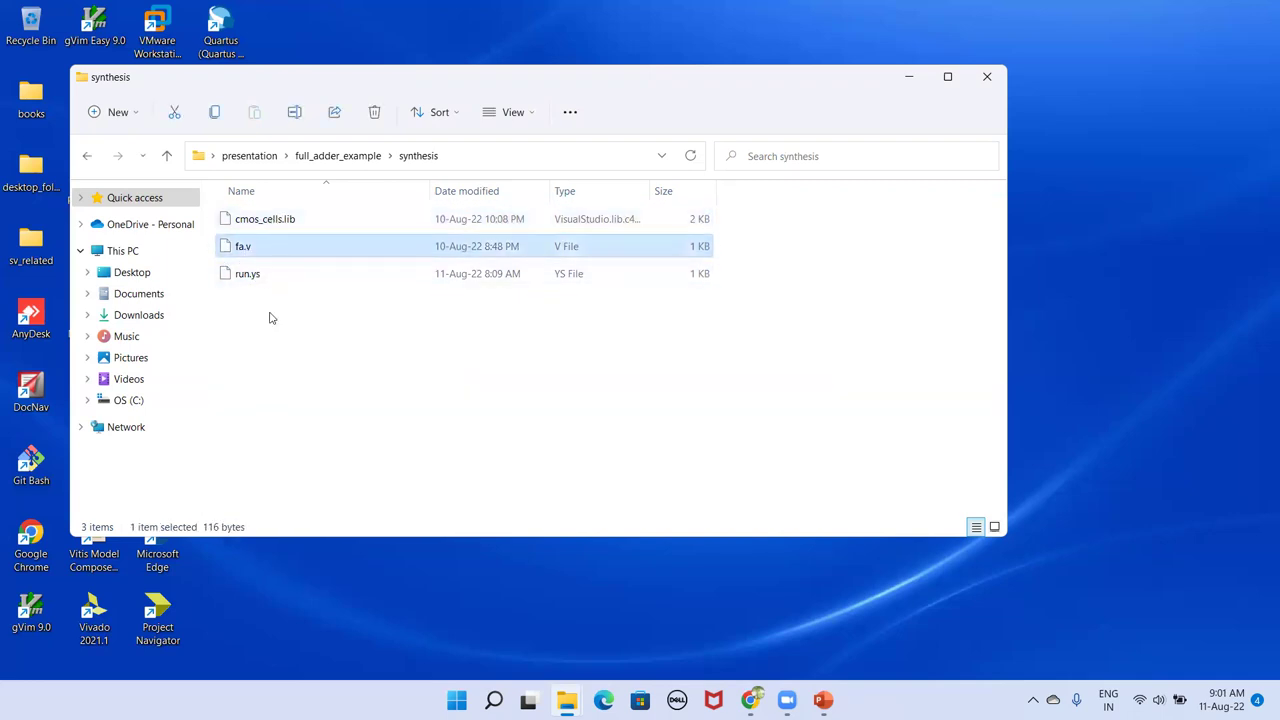
click(280, 369)
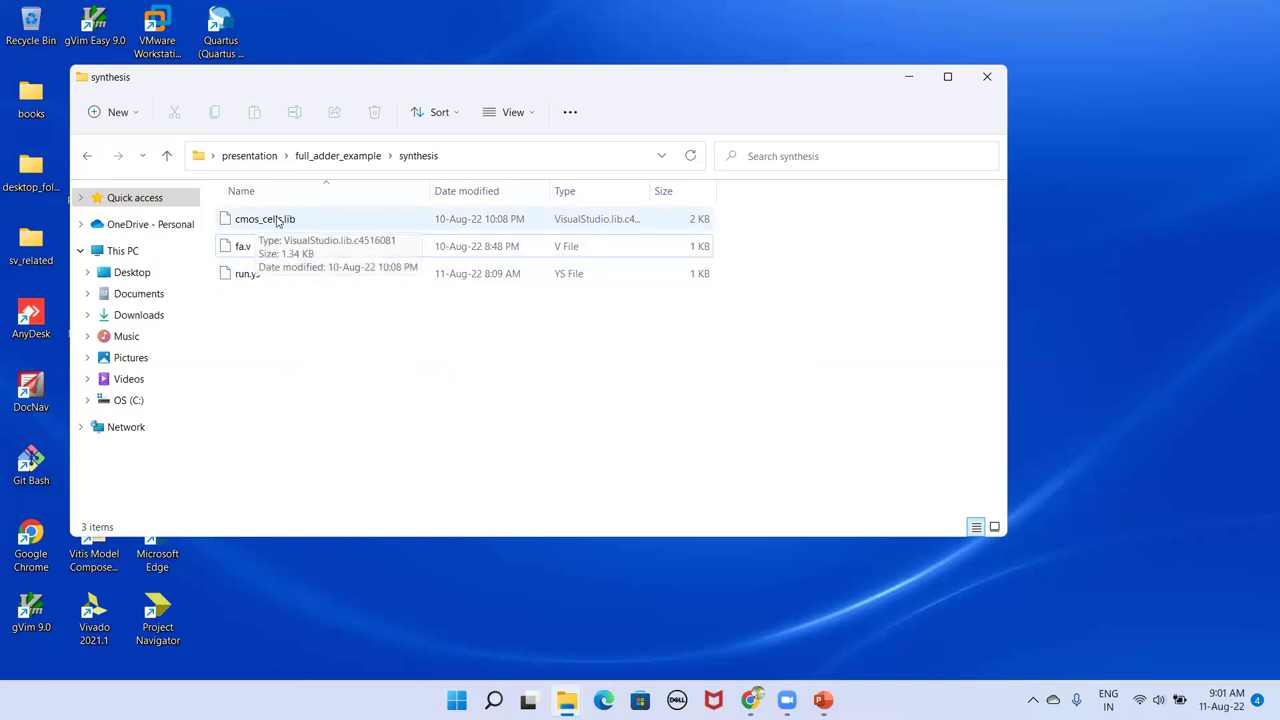
click(316, 248)
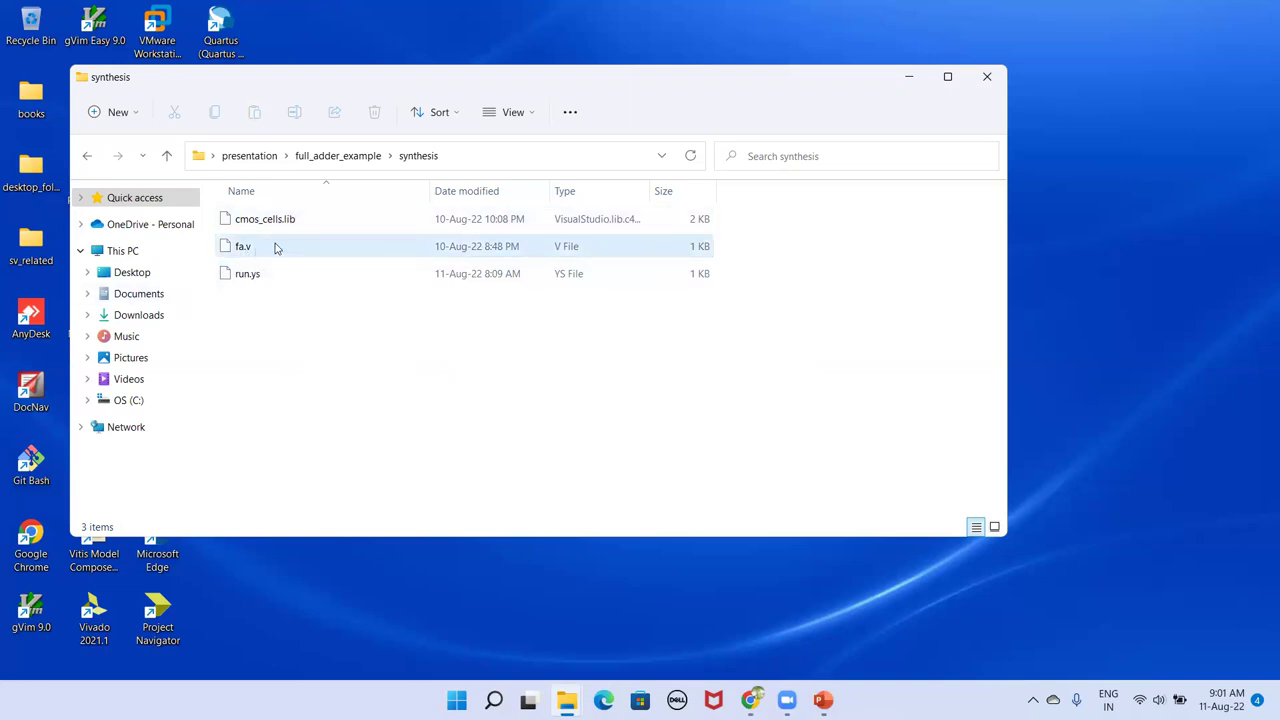
click(284, 250)
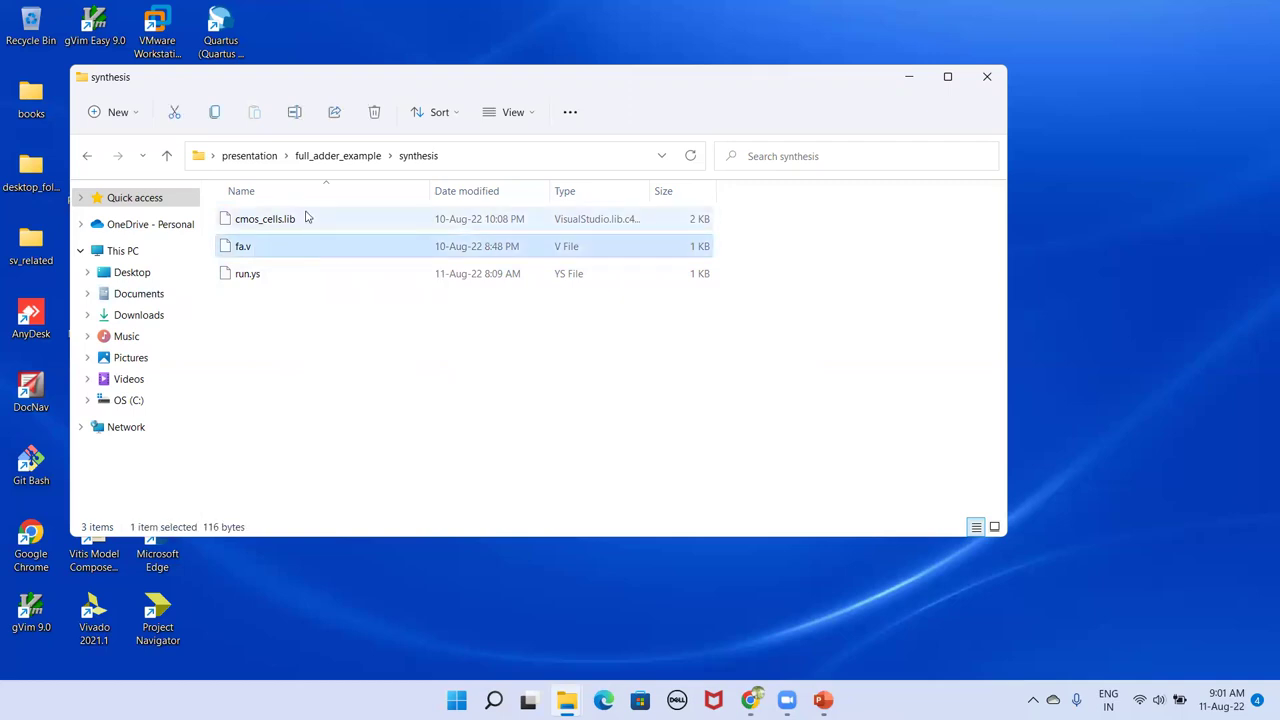
Open the run.ys synthesis script from the synthesis folder in Notepad++
click(260, 278)
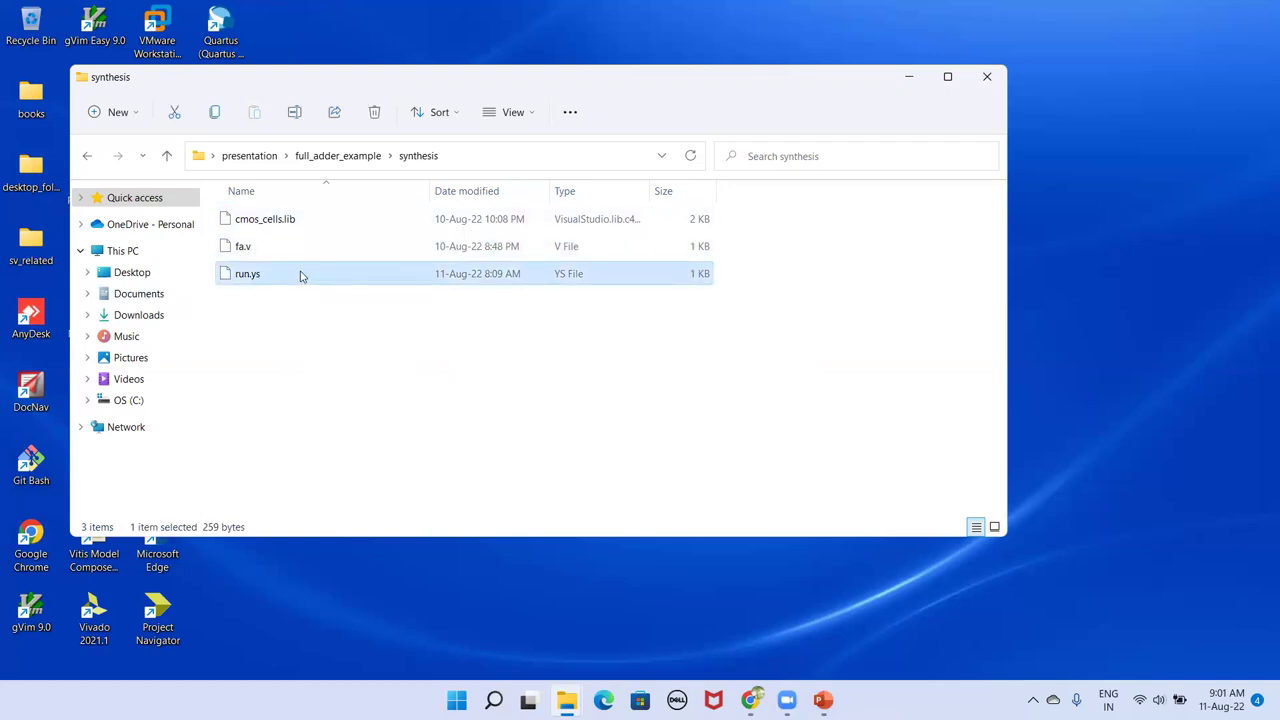
right_click(300, 276)
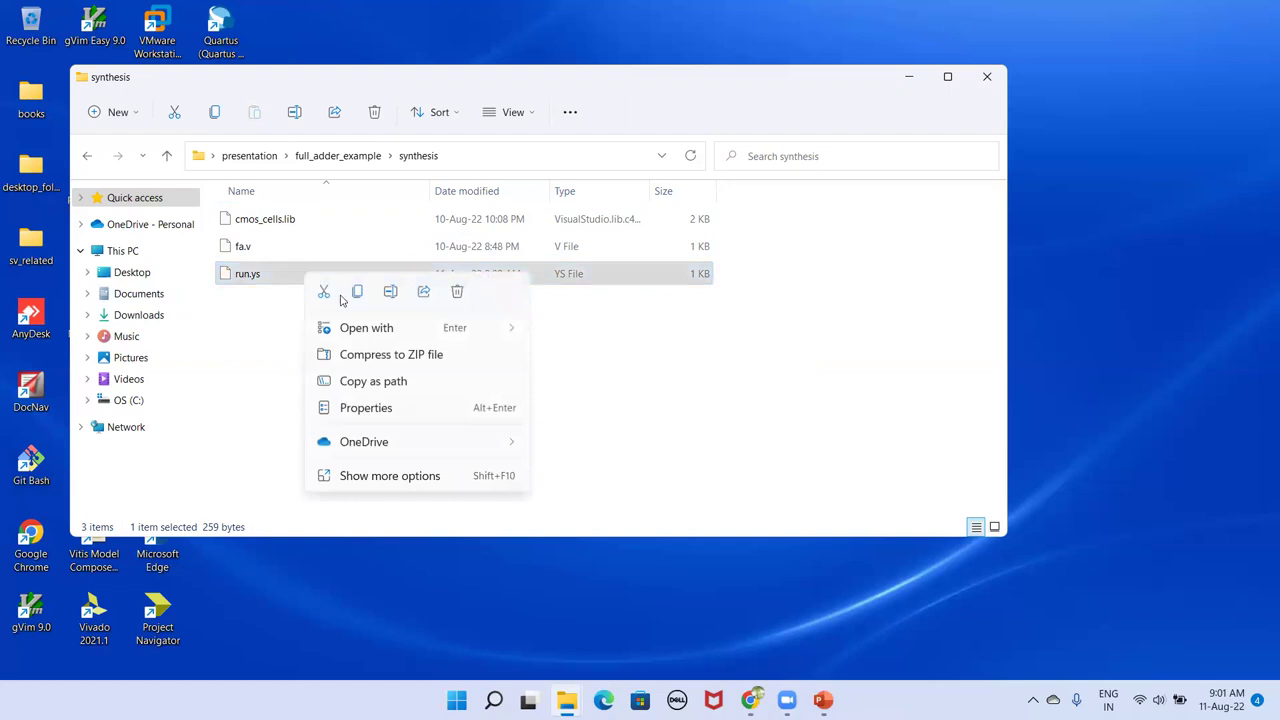
mouse_move(503, 337)
click(562, 337)
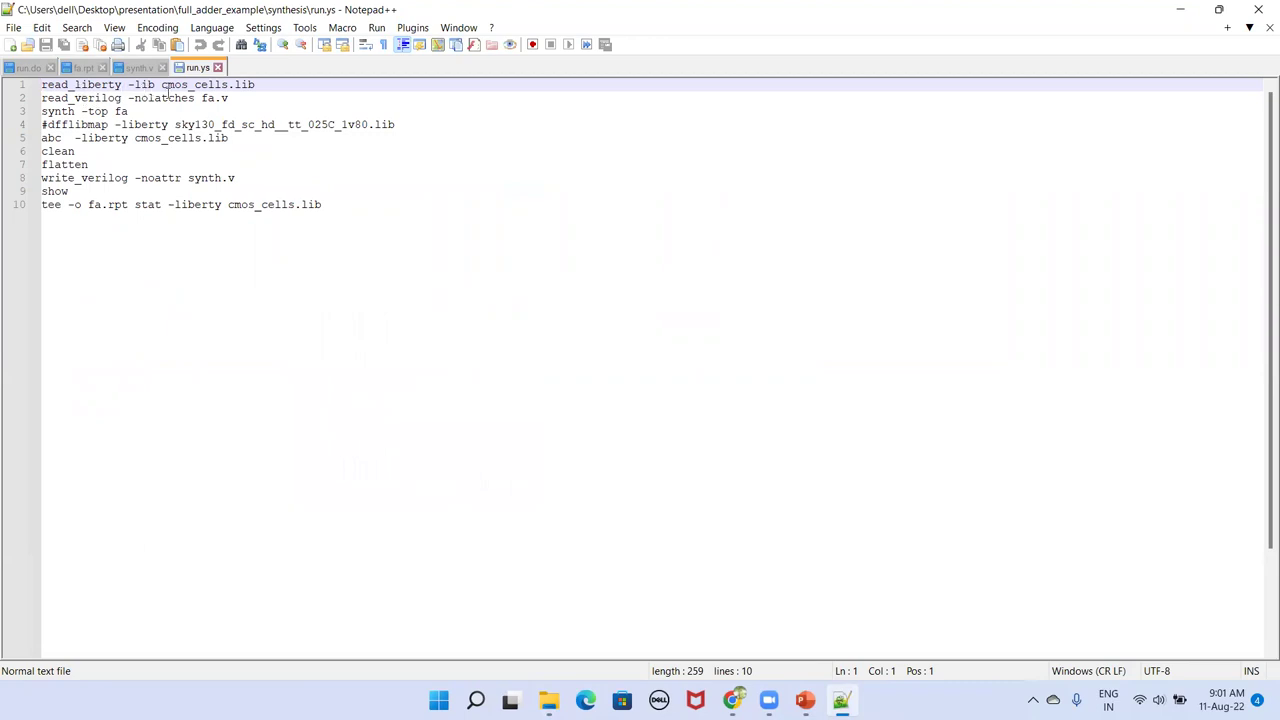
Highlight cmos_cells.lib in the read_liberty line, fa.v in the read_verilog line, and then all commands of the run.ys script
drag(161, 84, 264, 85)
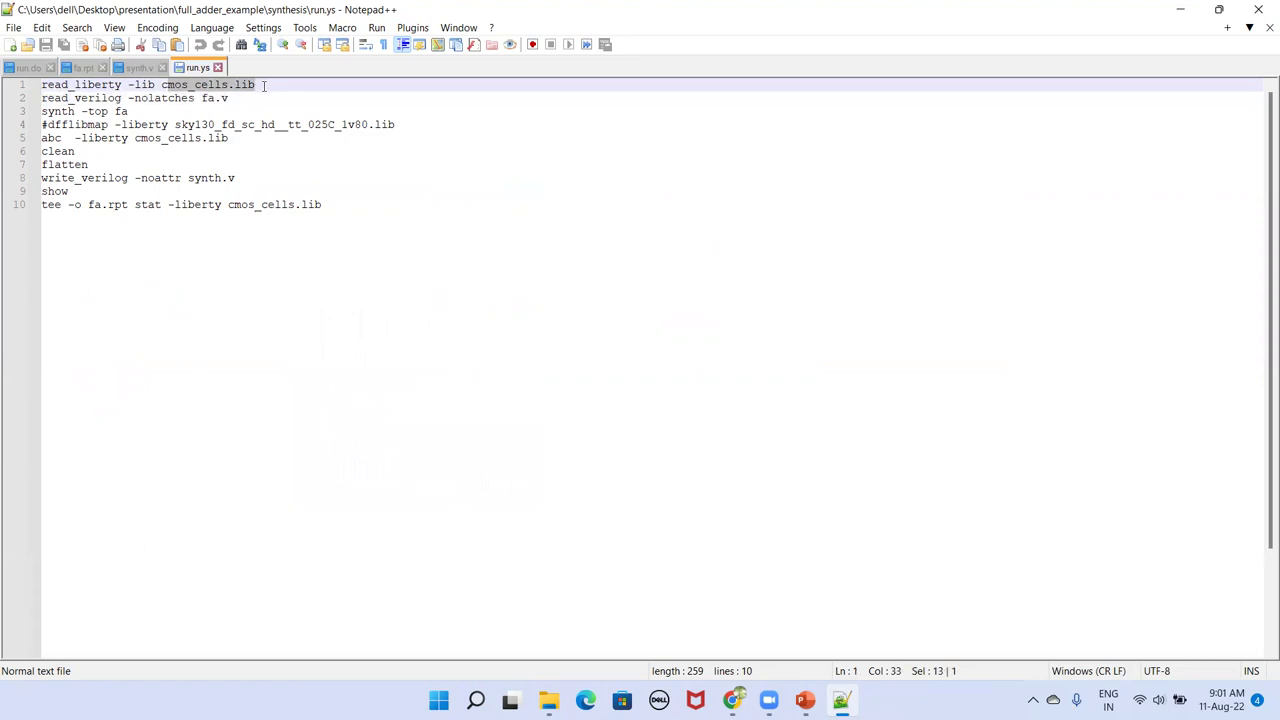
click(298, 97)
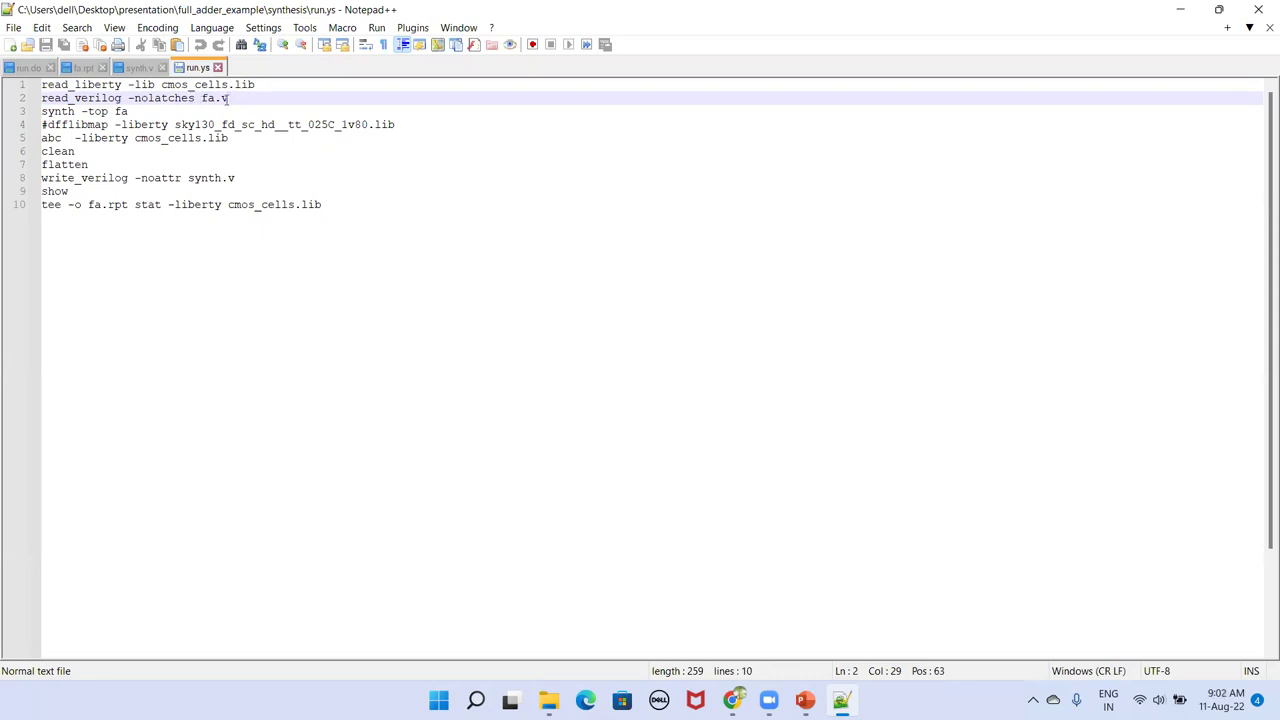
drag(200, 97, 230, 97)
click(243, 98)
drag(42, 85, 338, 218)
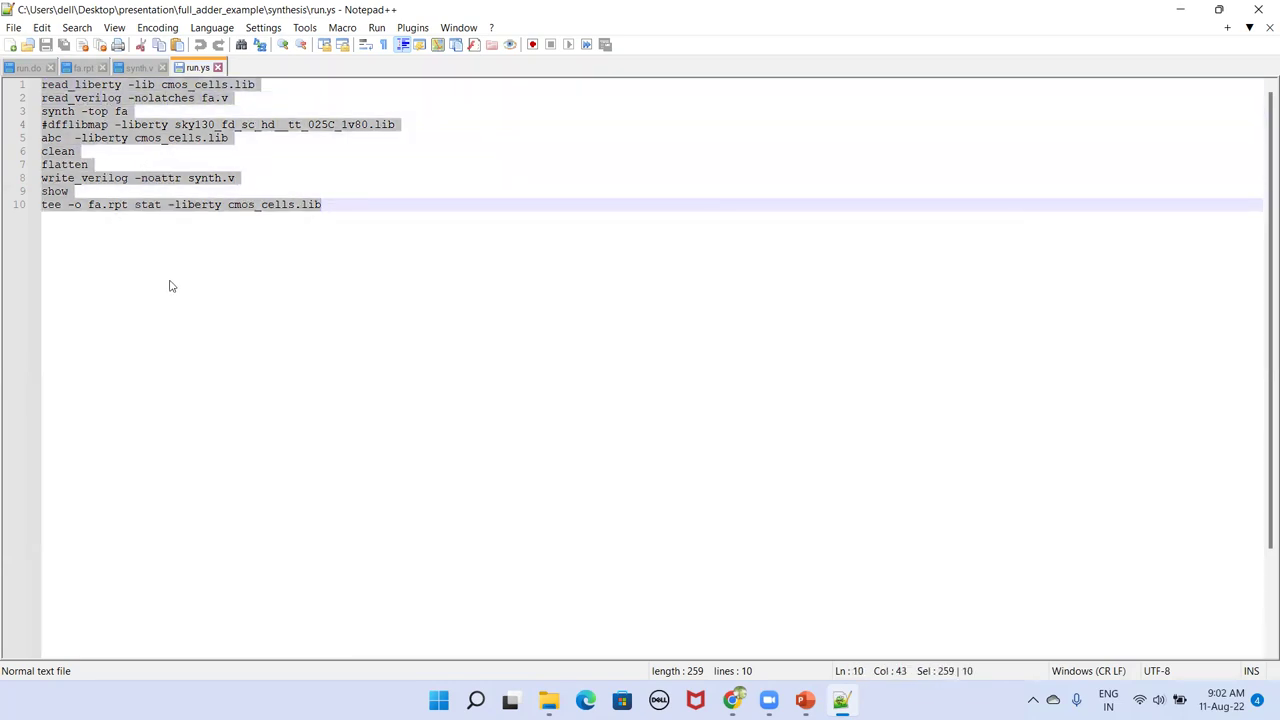
key(Right)
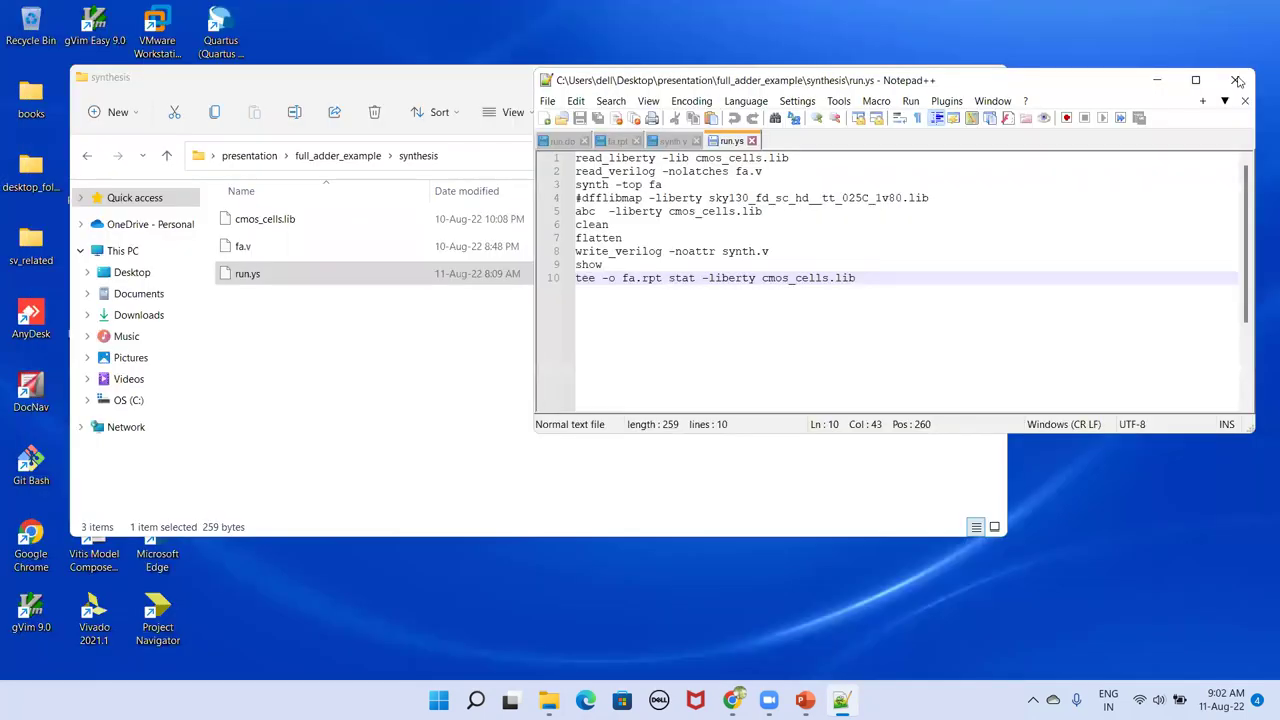
Close Notepad++ and point out cmos_cells.lib, fa.v and run.ys in the synthesis folder
click(1241, 80)
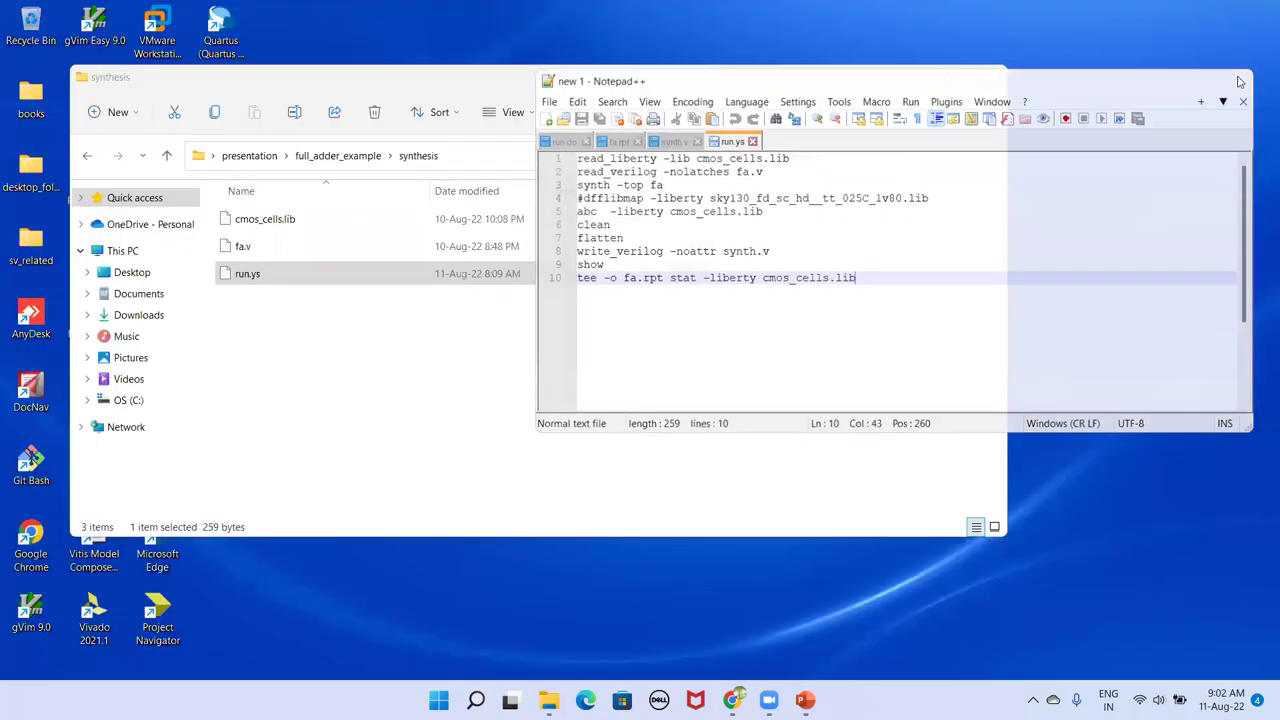
click(300, 222)
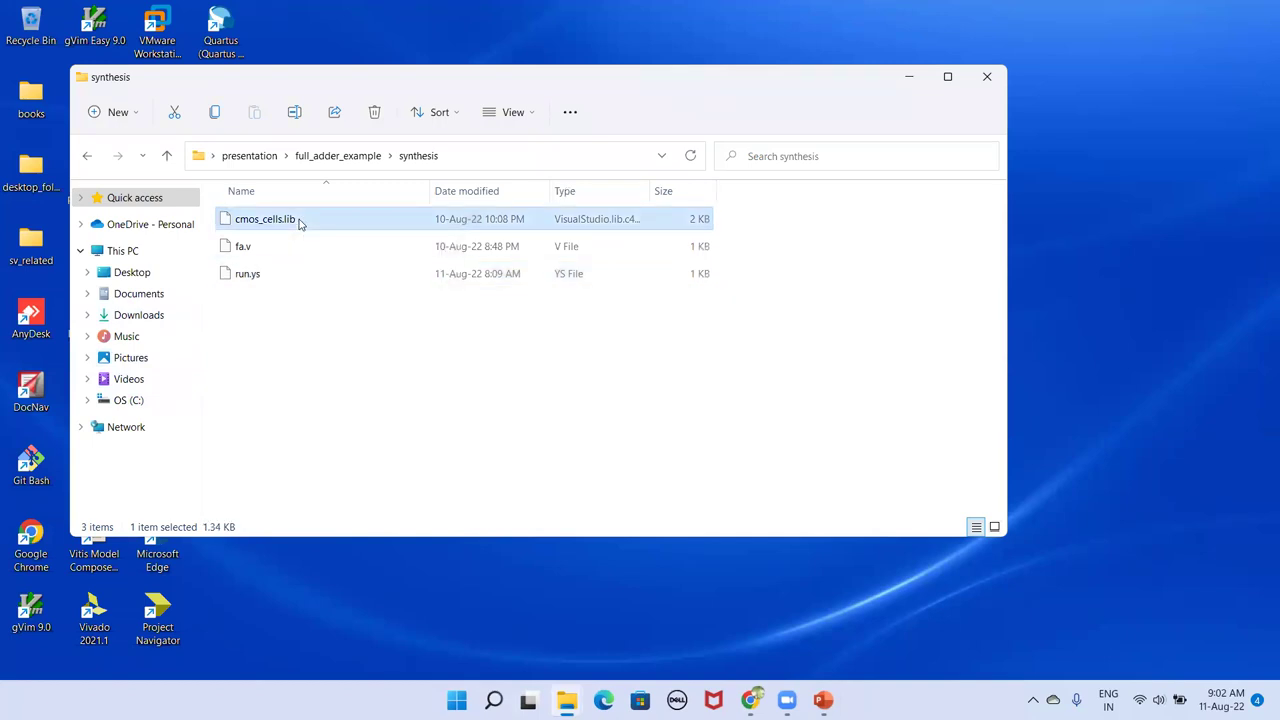
click(260, 252)
click(268, 276)
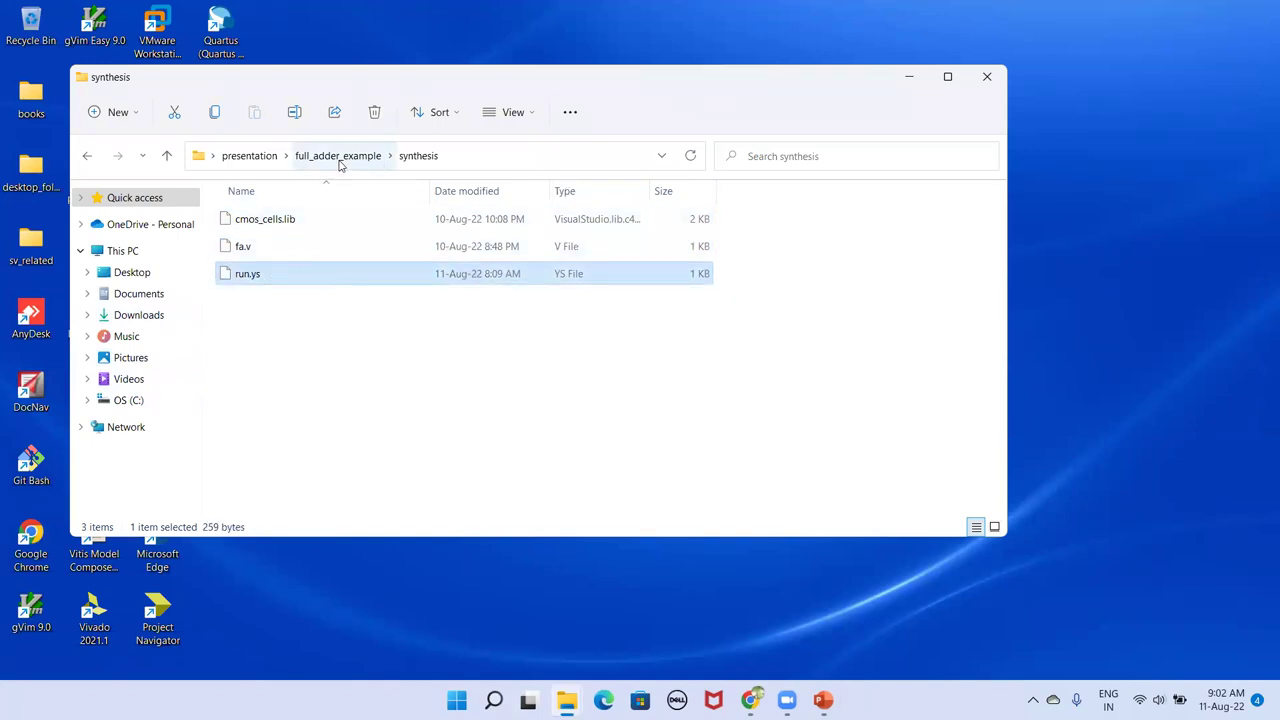